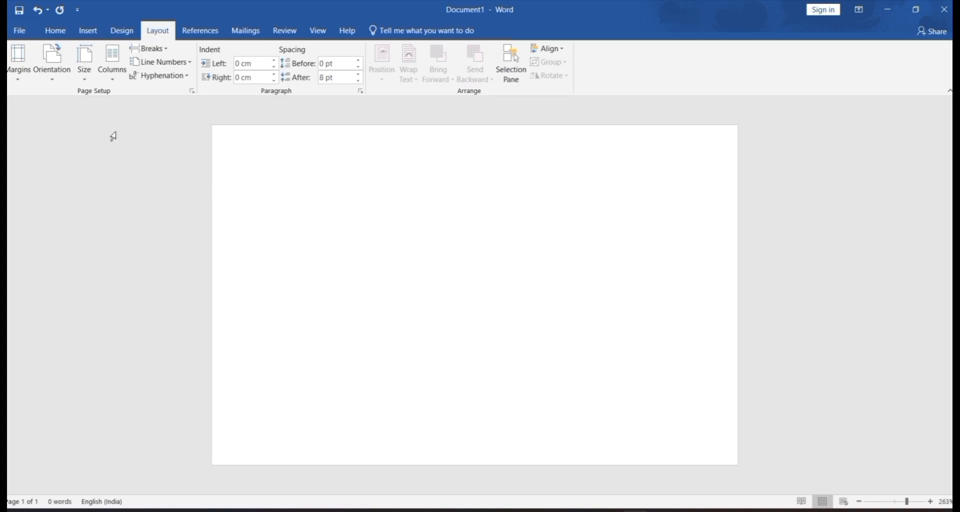
Set the page to landscape and draw an oval about 30.59 cm high and 23.3 cm wide over the page's upper-left corner
left_click(58, 77)
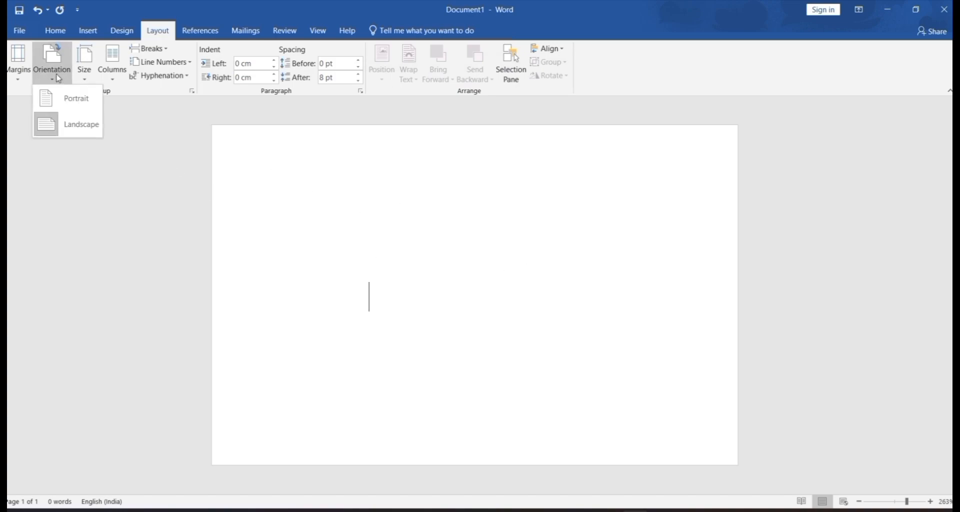
left_click(80, 127)
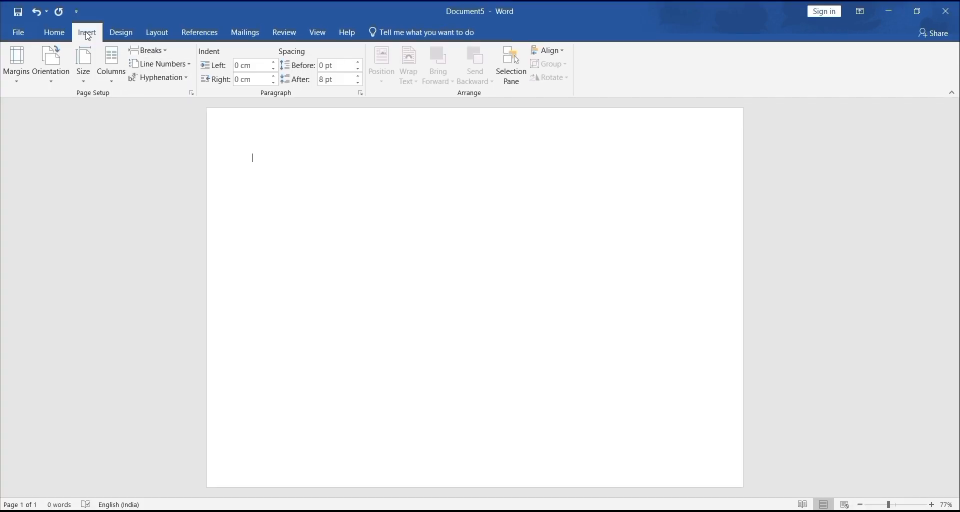
left_click(87, 32)
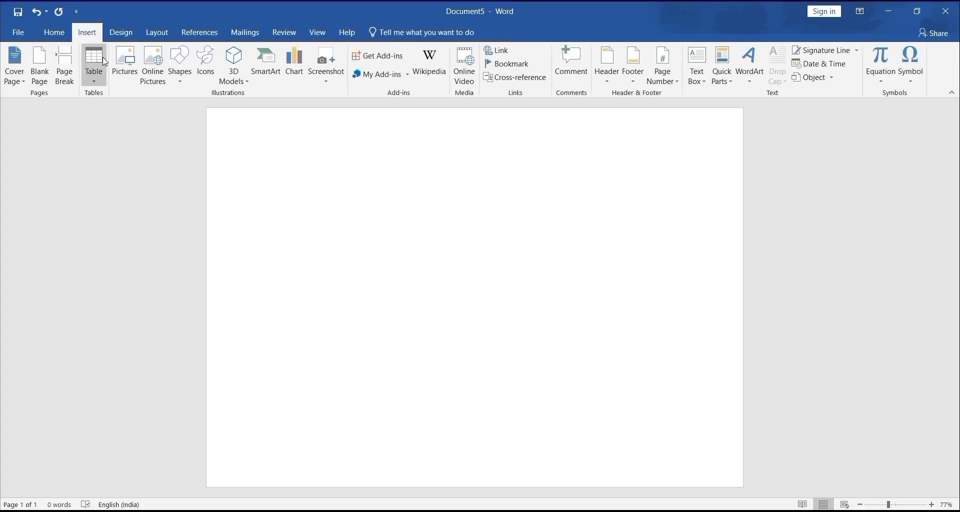
left_click(175, 74)
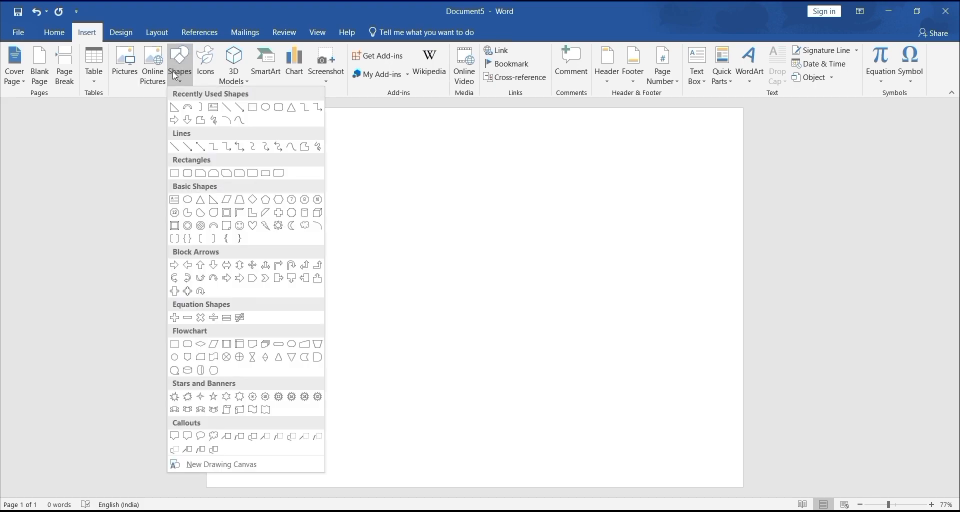
left_click(267, 107)
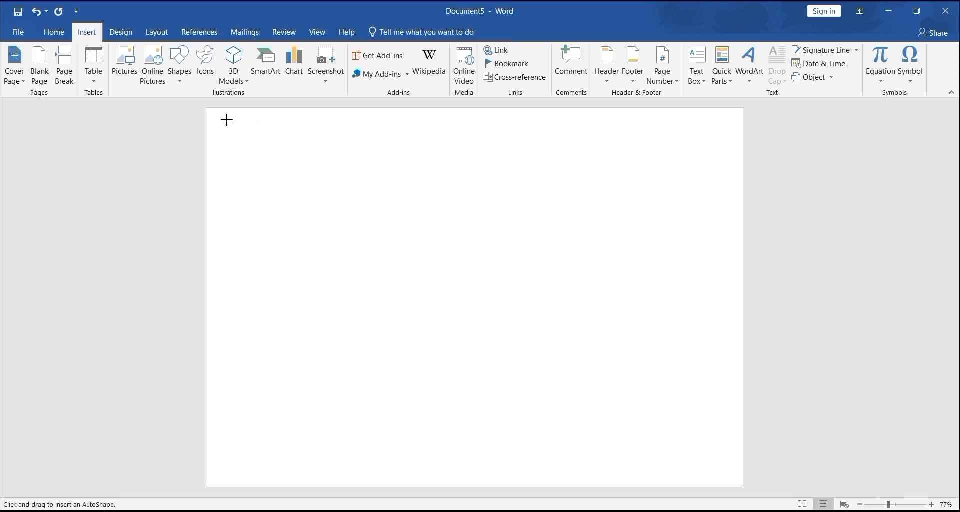
left_click_drag(219, 110, 431, 388)
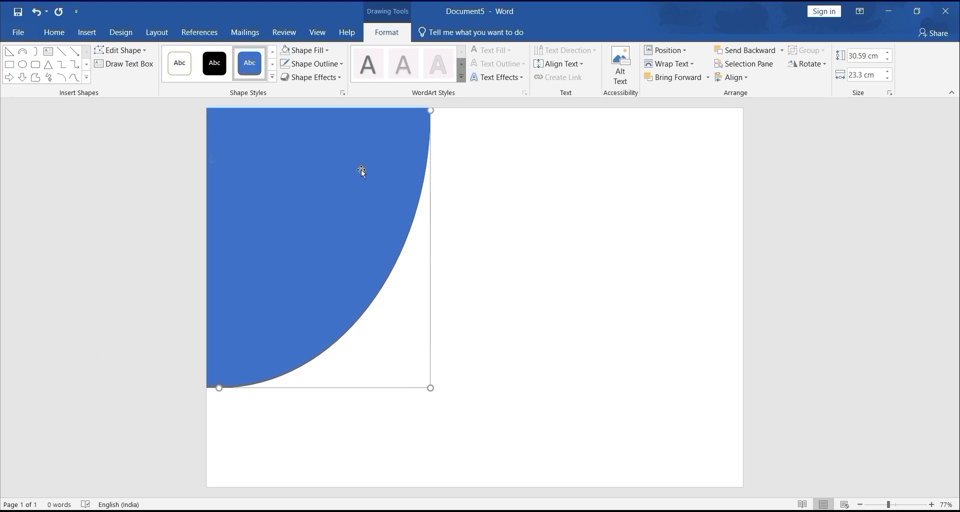
Edit the oval's points to bend its lower-right edge into an S-curve reaching the page's left edge, and reposition the shape over the corner
left_click(128, 55)
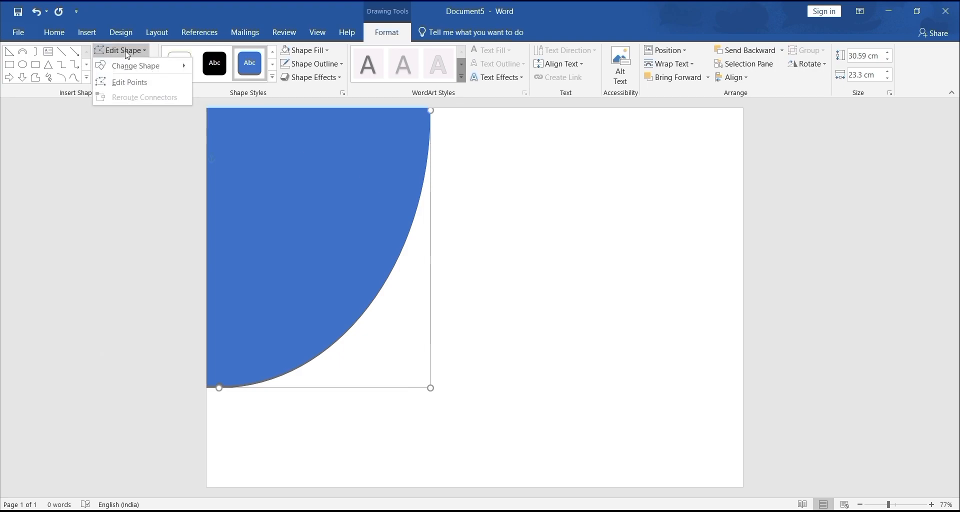
left_click(140, 89)
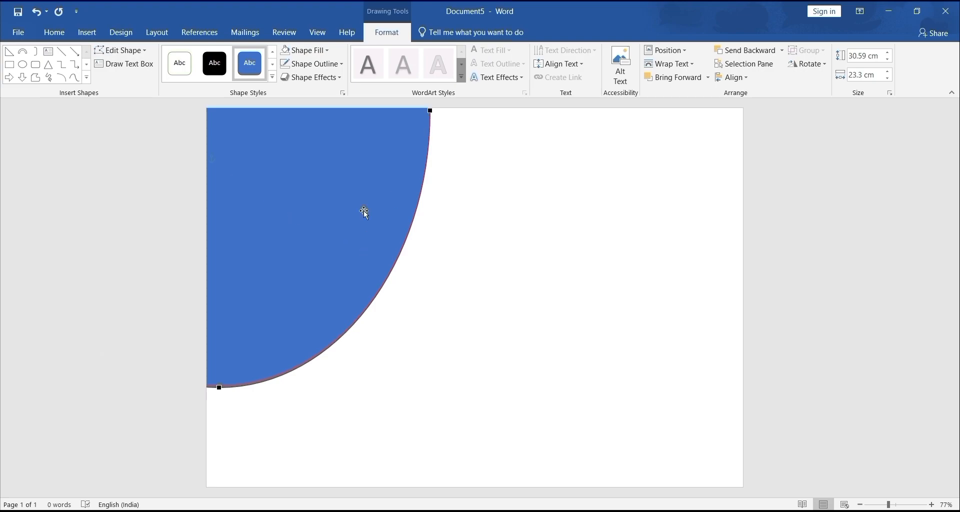
left_click_drag(219, 388, 203, 408)
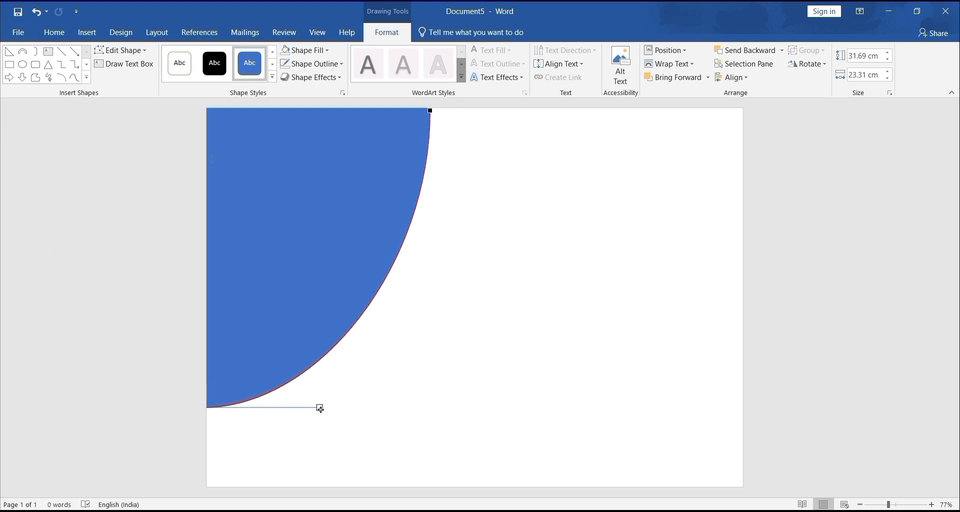
left_click_drag(320, 407, 294, 243)
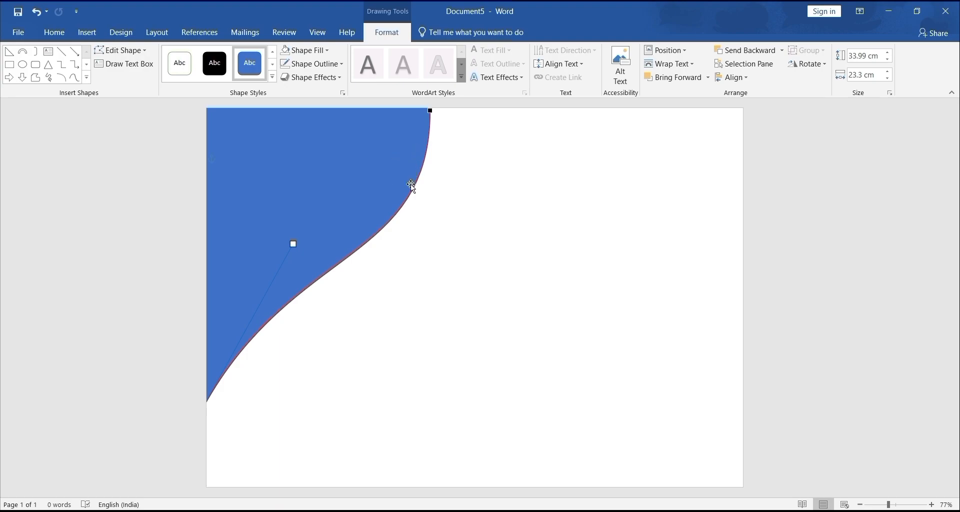
left_click_drag(294, 244, 310, 223)
left_click_drag(446, 152, 464, 150)
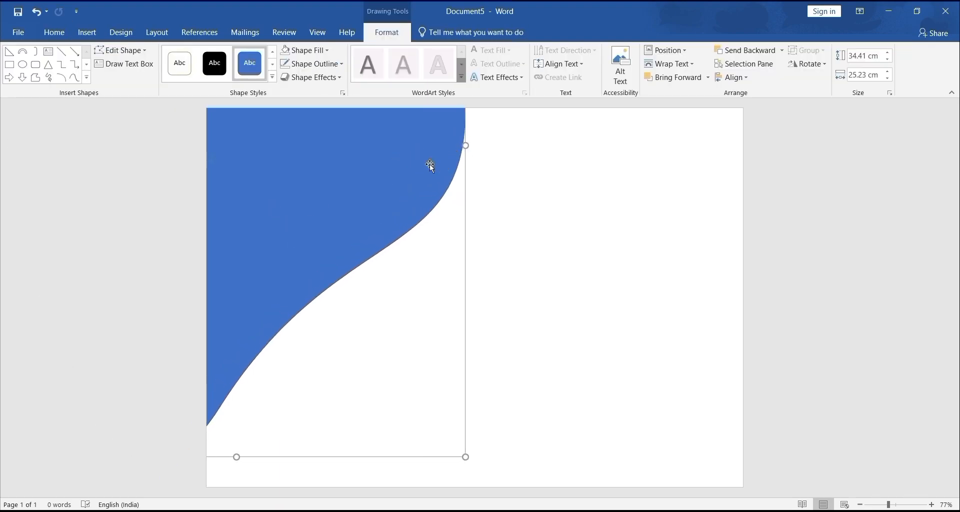
left_click(531, 197)
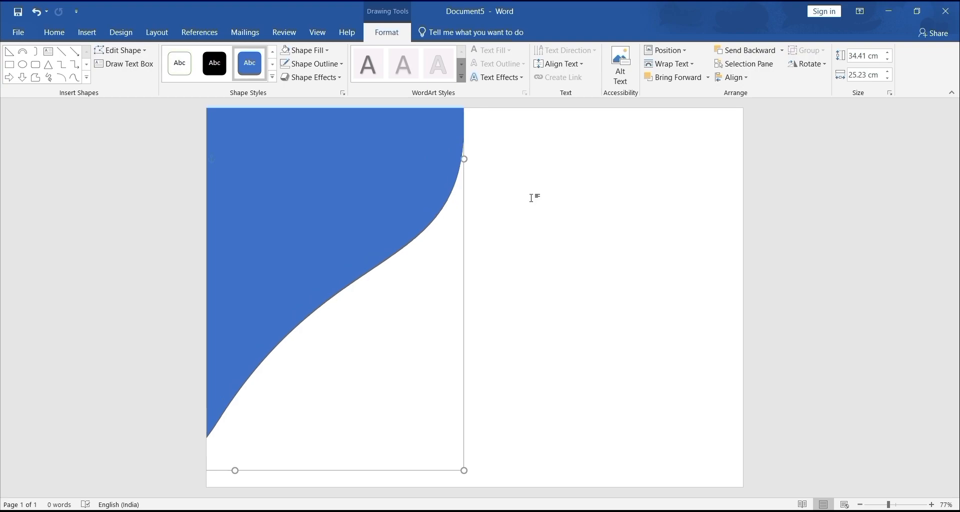
Switch the curved shape's fill from solid to a gradient fill
left_click(422, 211)
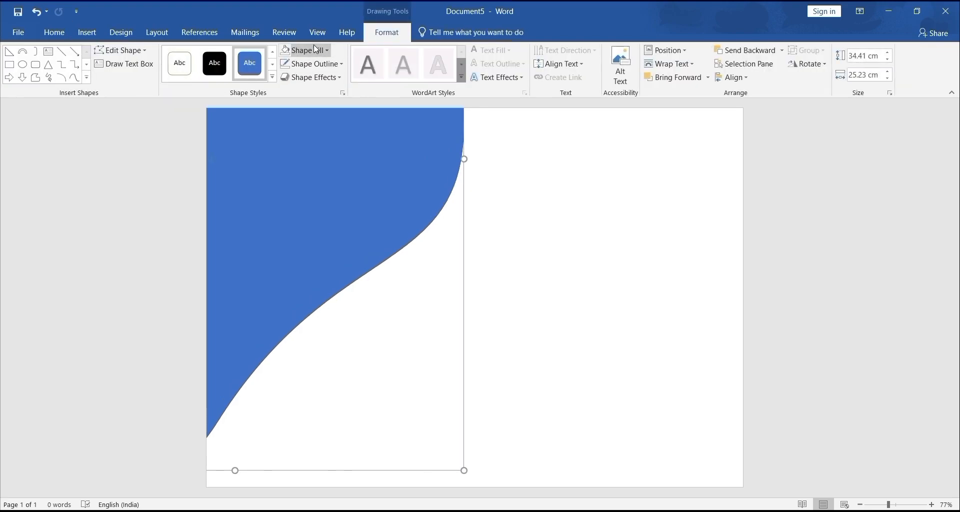
left_click(316, 49)
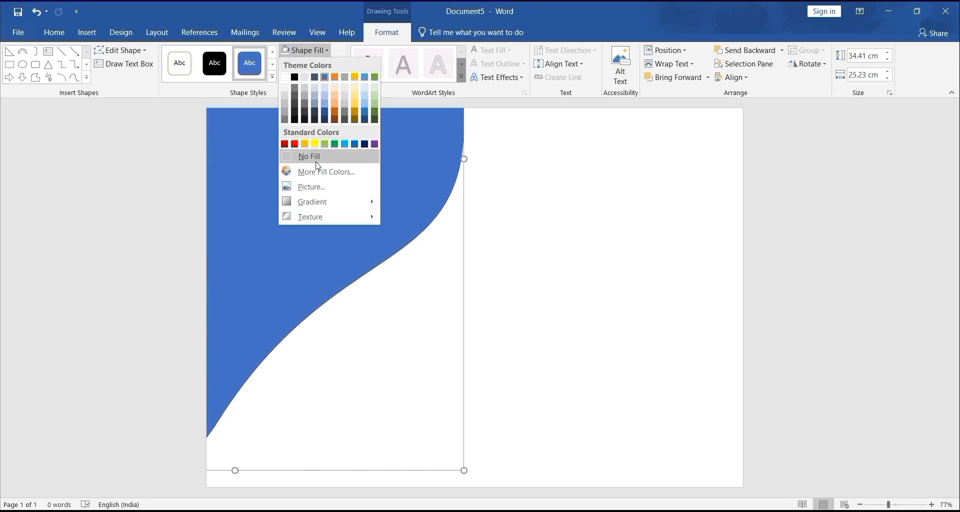
mouse_move(320, 201)
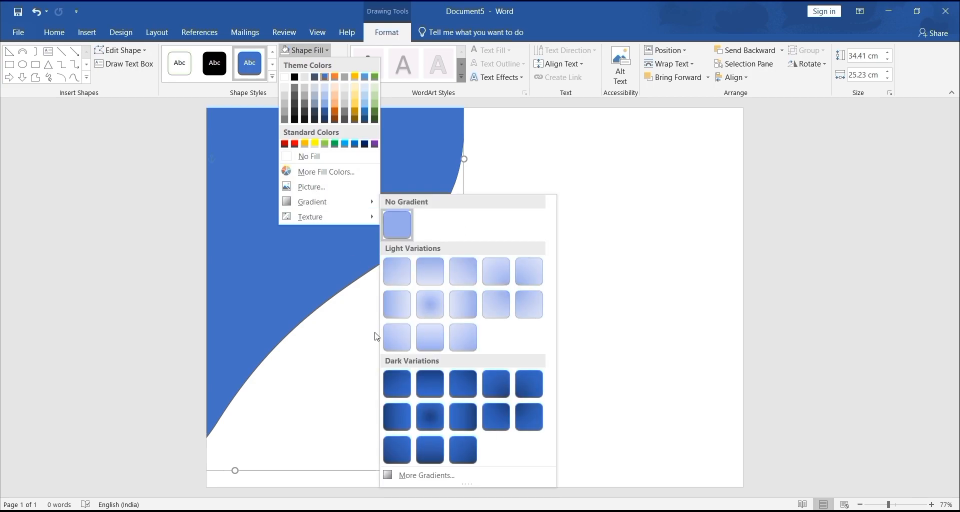
left_click(450, 476)
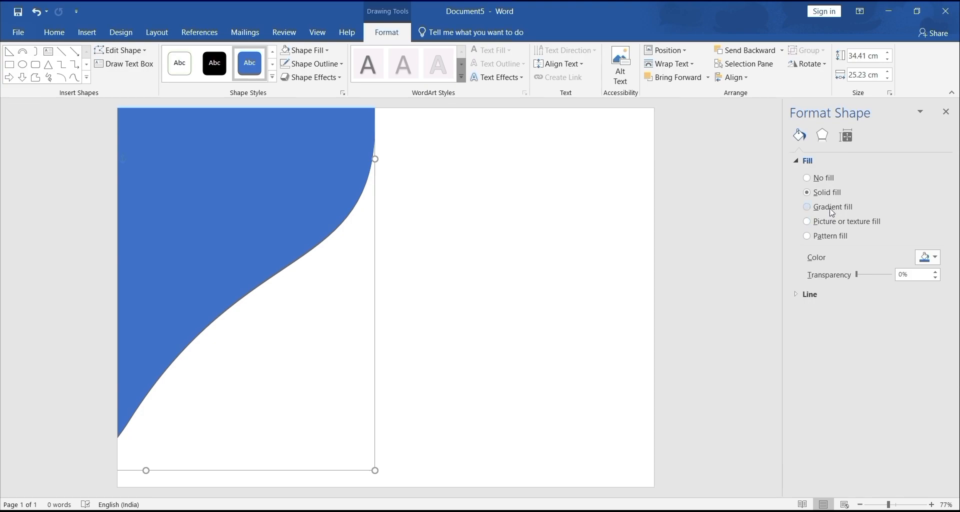
left_click(832, 210)
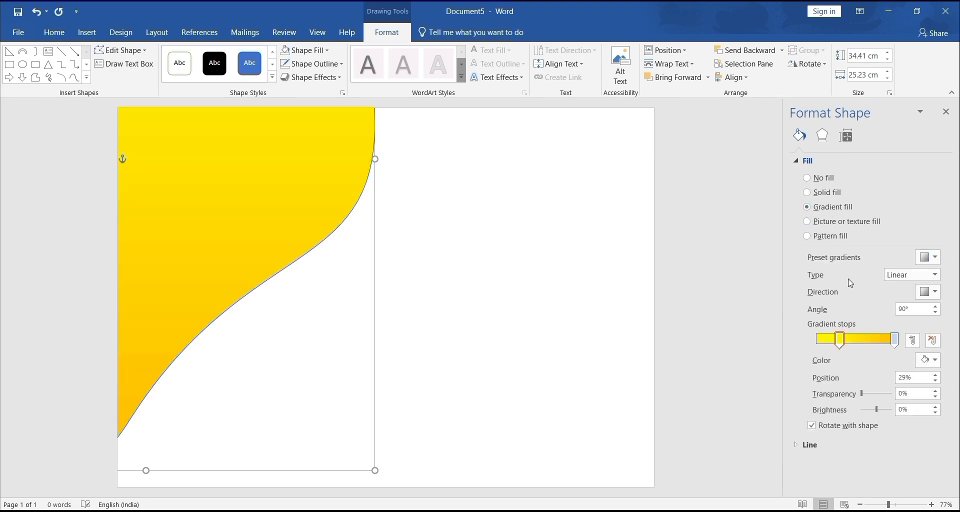
Set the color of the gradient's end stop to orange
left_click(845, 341)
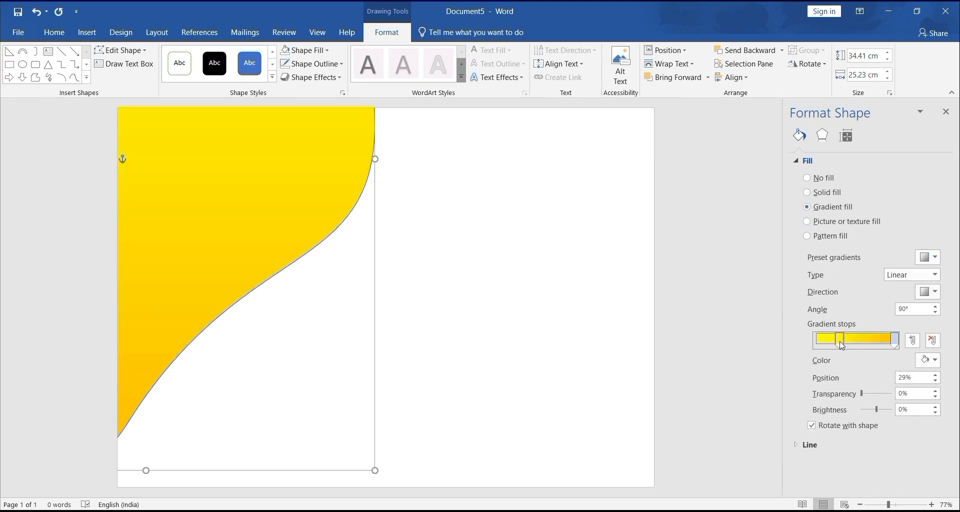
left_click(896, 343)
left_click(927, 361)
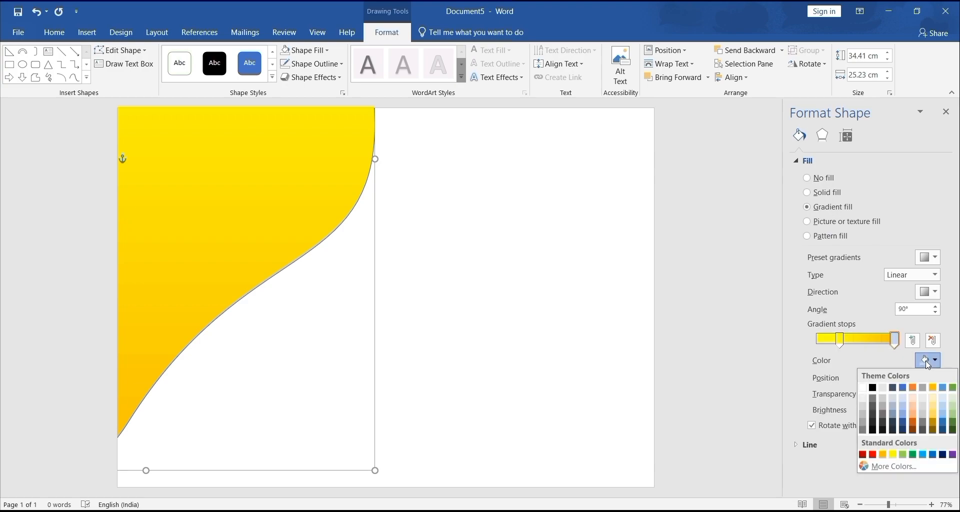
left_click(892, 455)
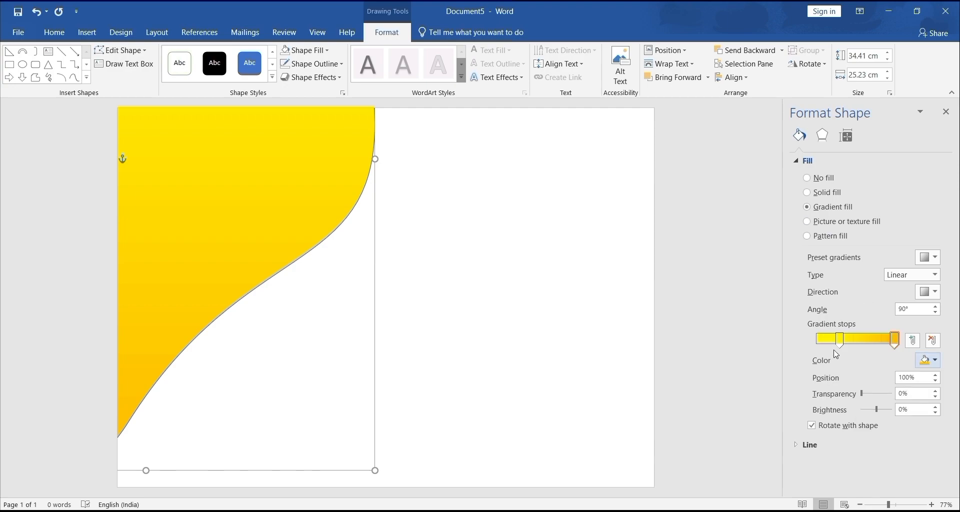
Move the gradient's yellow stop to 13% and its orange stop to 66%, and add another stop at 53%
left_click_drag(840, 340, 826, 339)
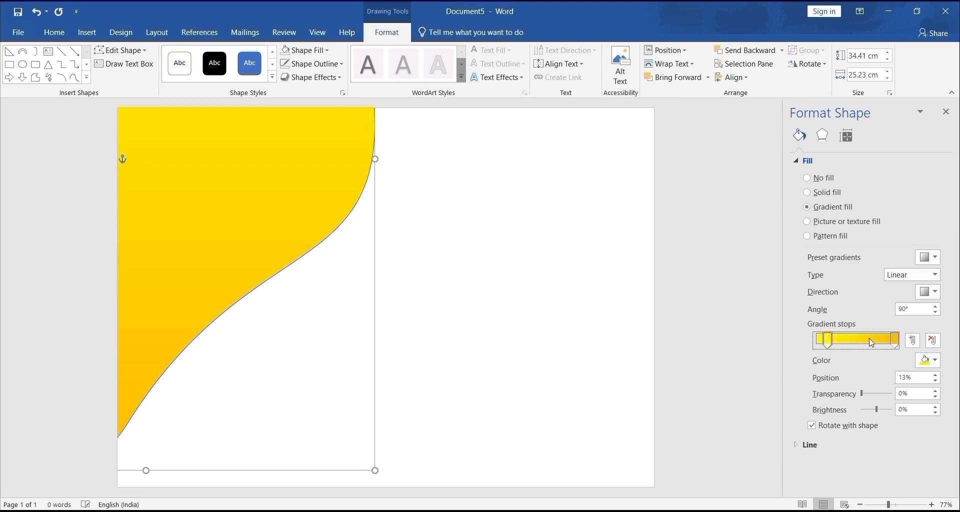
left_click_drag(894, 341, 869, 347)
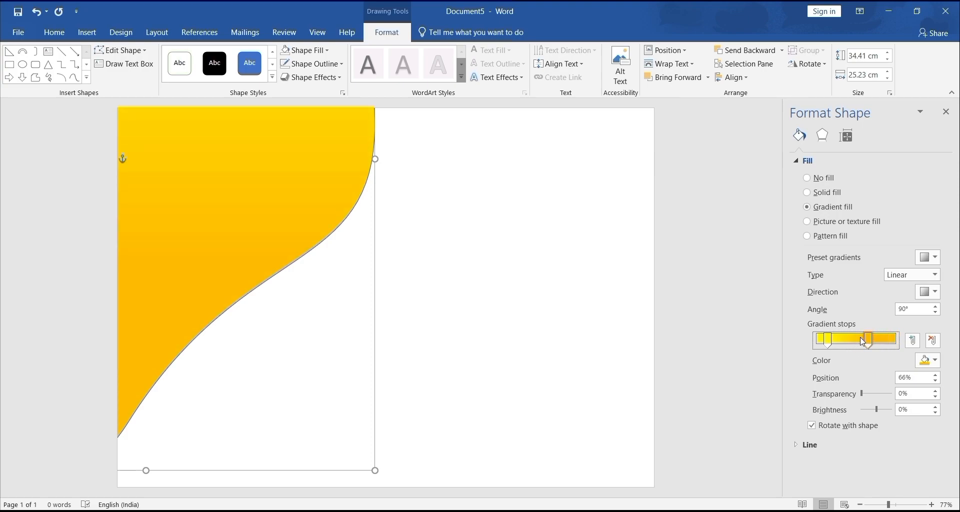
left_click(858, 342)
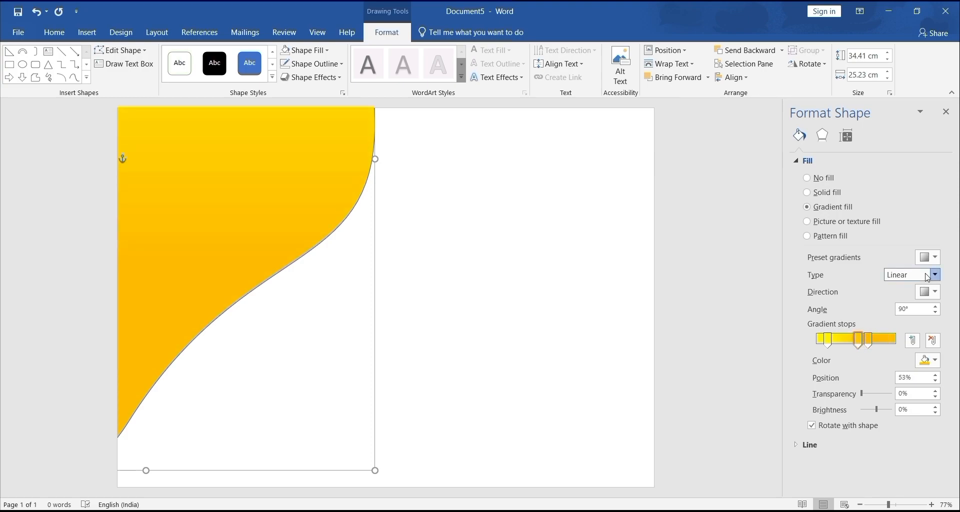
Make the shape's gradient radial, spreading outward from the center
left_click(934, 275)
left_click(918, 300)
left_click(923, 293)
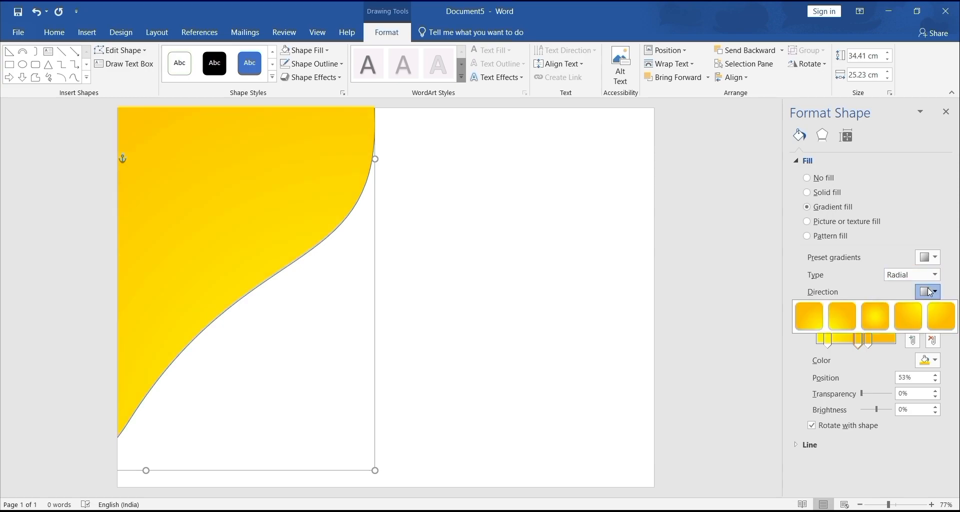
left_click(880, 317)
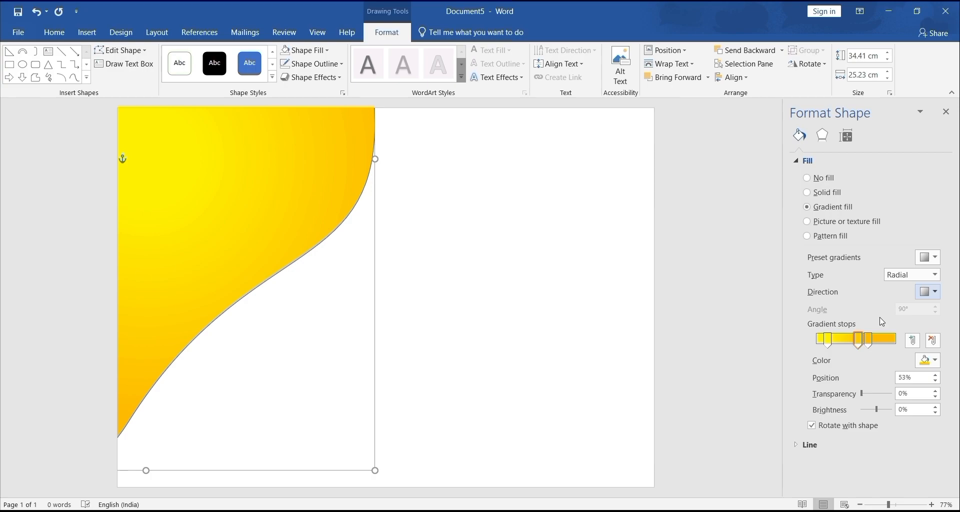
left_click(551, 253)
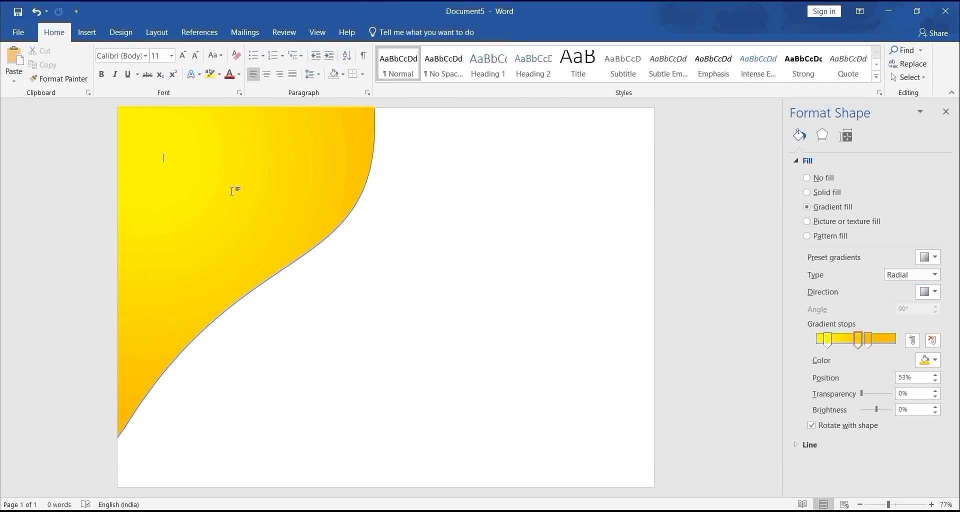
Remove the outline from the curved gradient shape
left_click(233, 189)
left_click(386, 32)
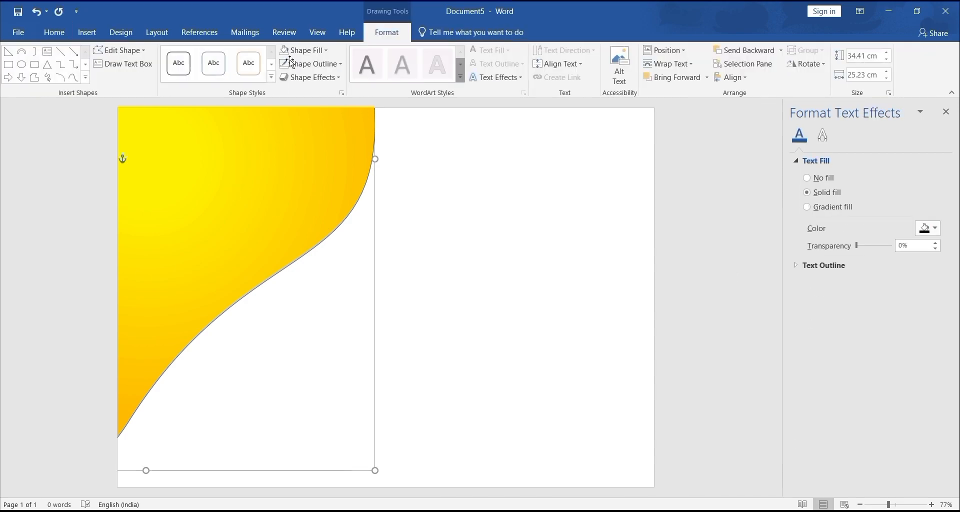
left_click(335, 64)
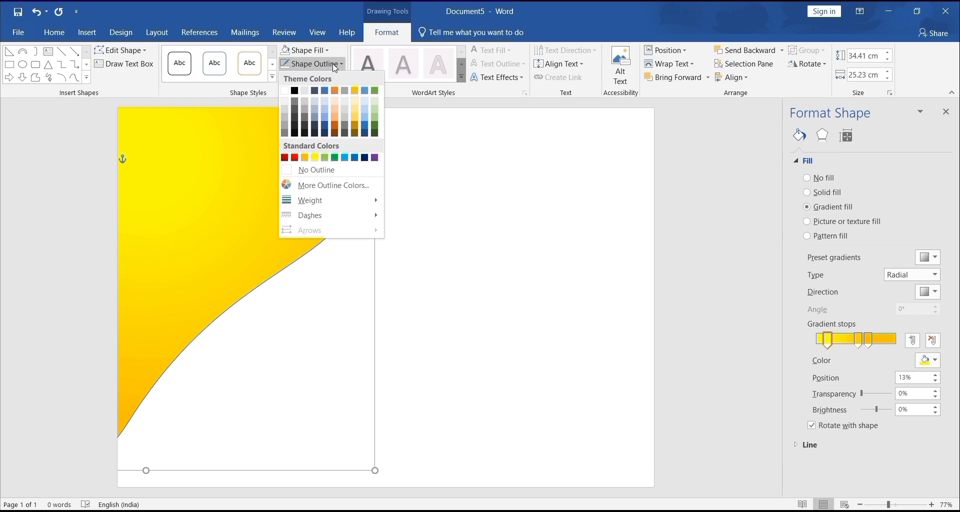
left_click(342, 173)
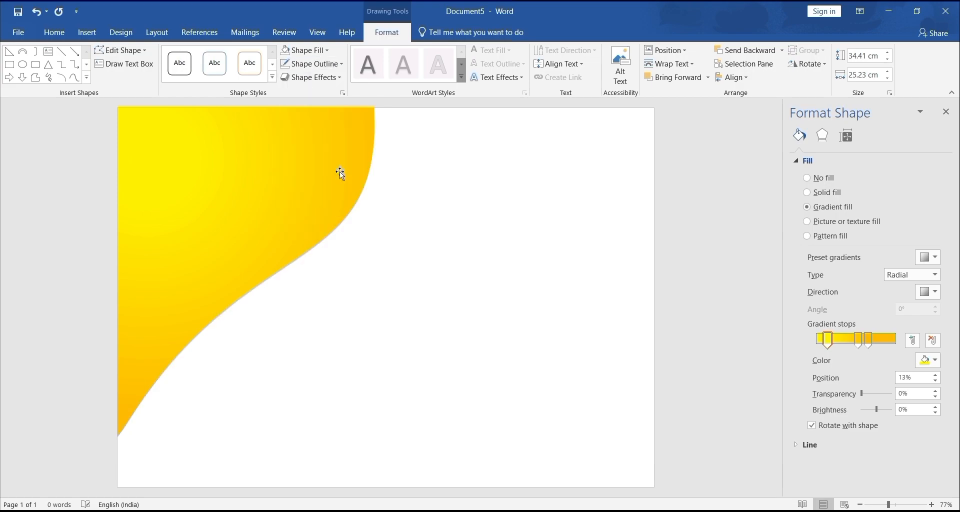
Apply the fourth preset effect in the first row, a raised edge with a shadow, to the curved shape
left_click(334, 79)
mouse_move(336, 102)
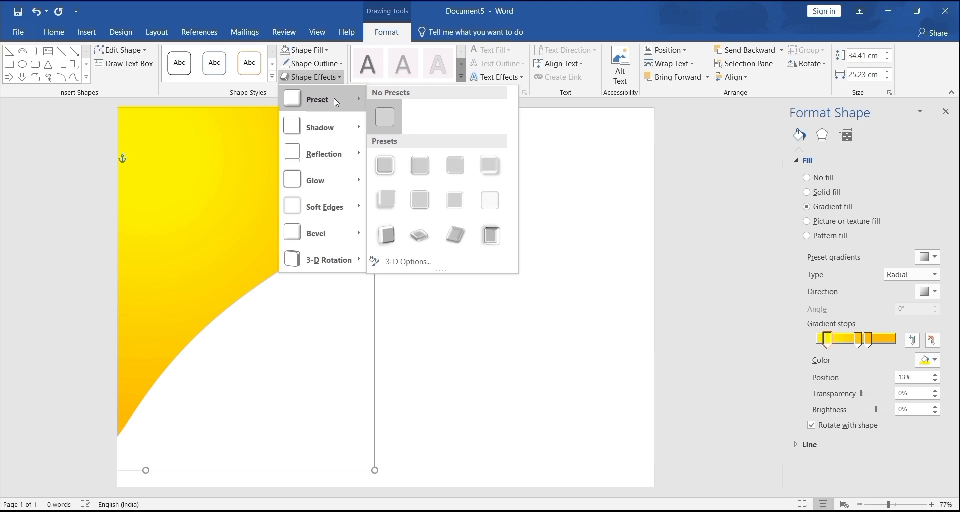
left_click(492, 171)
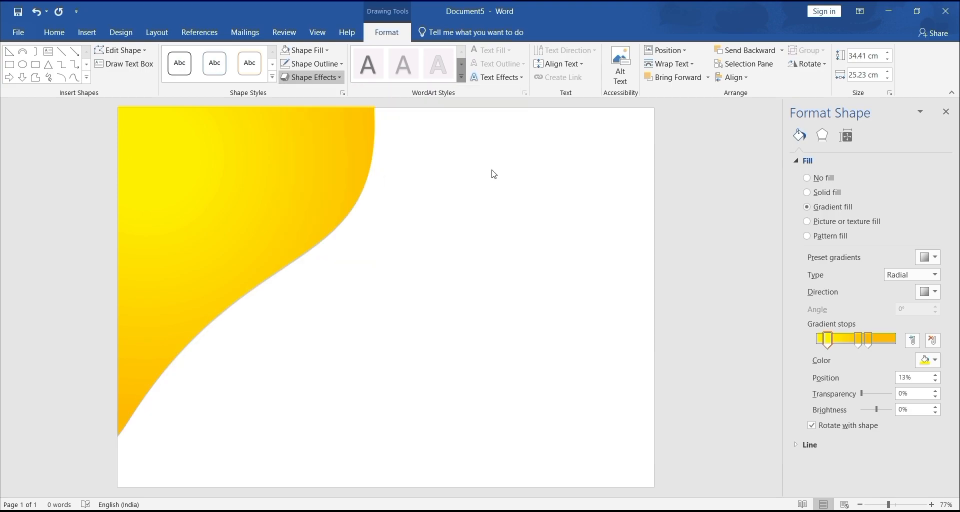
Change the curved shape's shadow to a narrower preset that hugs its edge
left_click(327, 78)
mouse_move(350, 156)
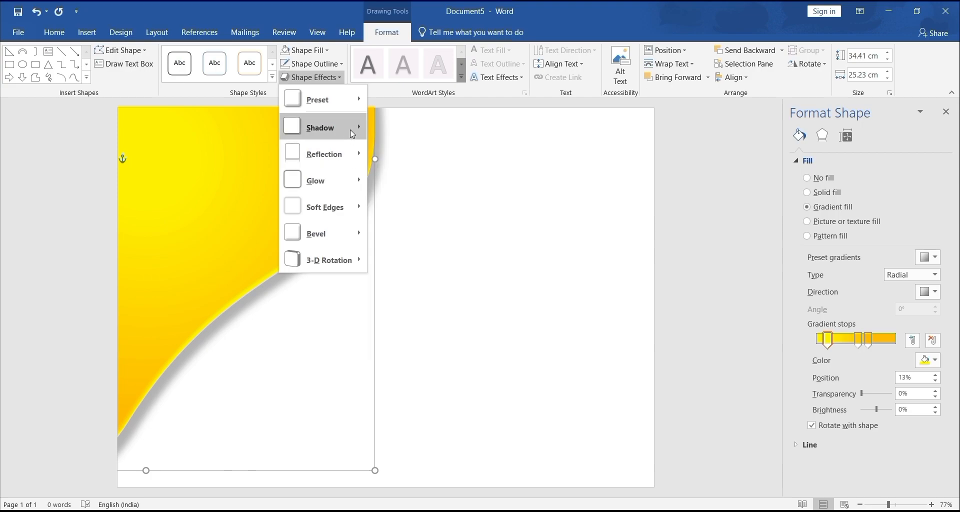
mouse_move(351, 131)
left_click(408, 235)
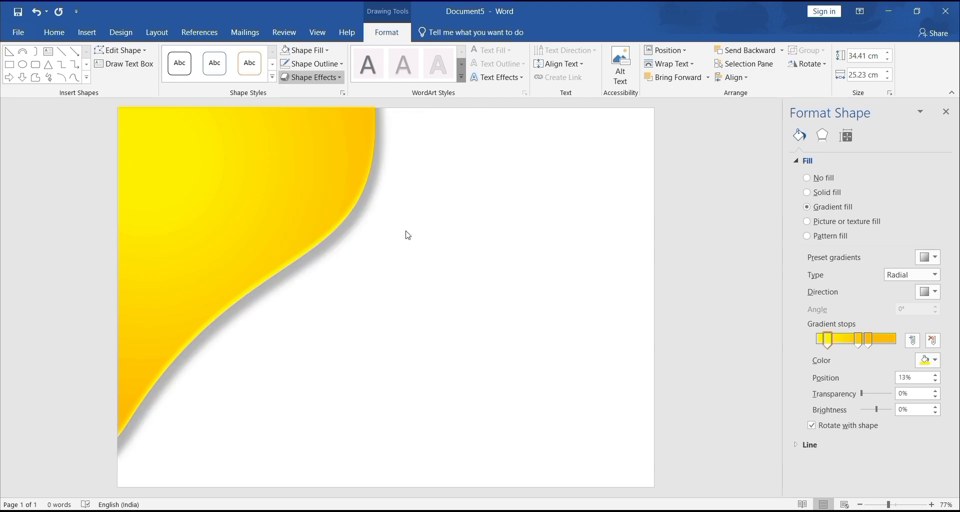
Give the curved gradient shape the second bevel in the first row and the first oblique 3-D rotation preset
left_click(332, 78)
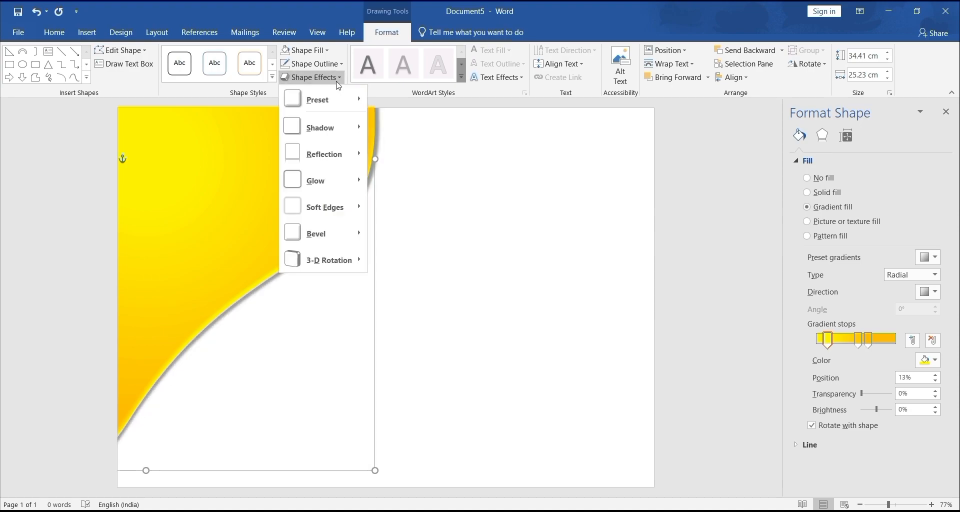
mouse_move(341, 233)
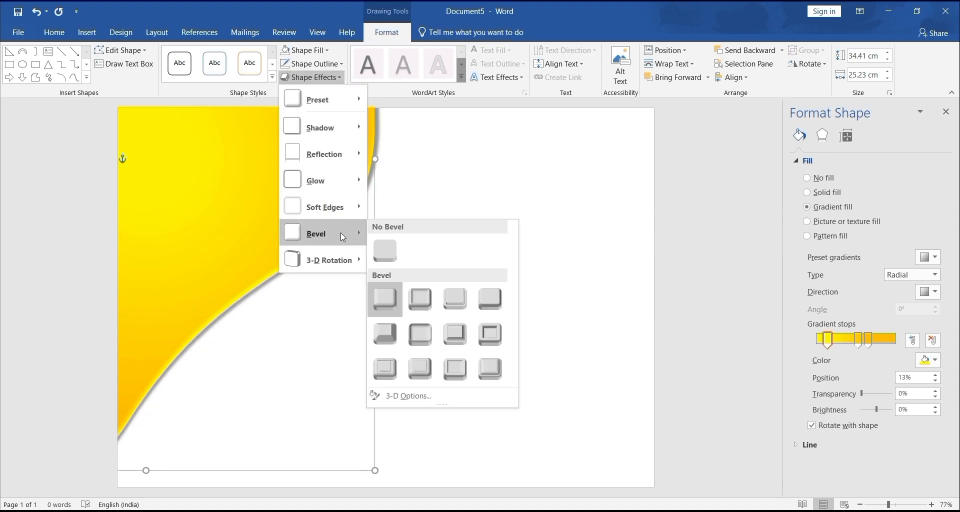
left_click(431, 299)
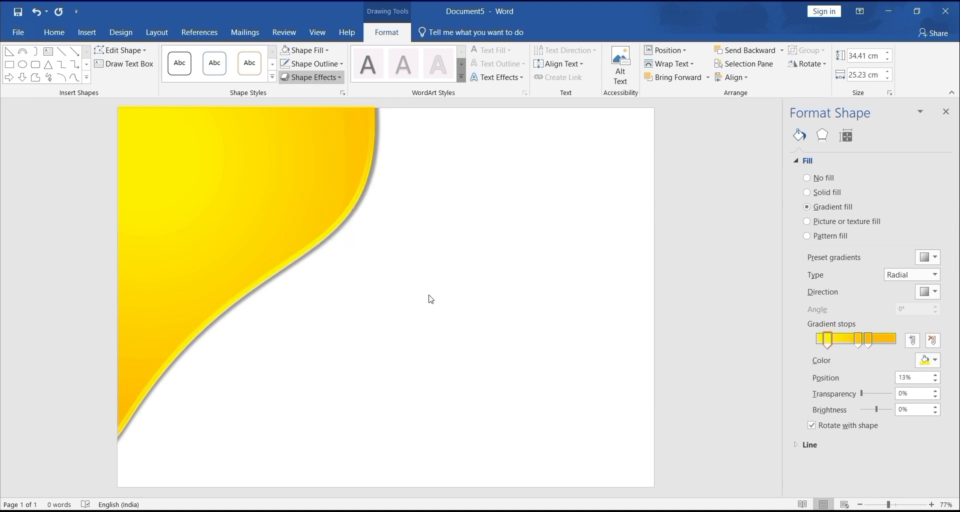
left_click(311, 77)
mouse_move(353, 260)
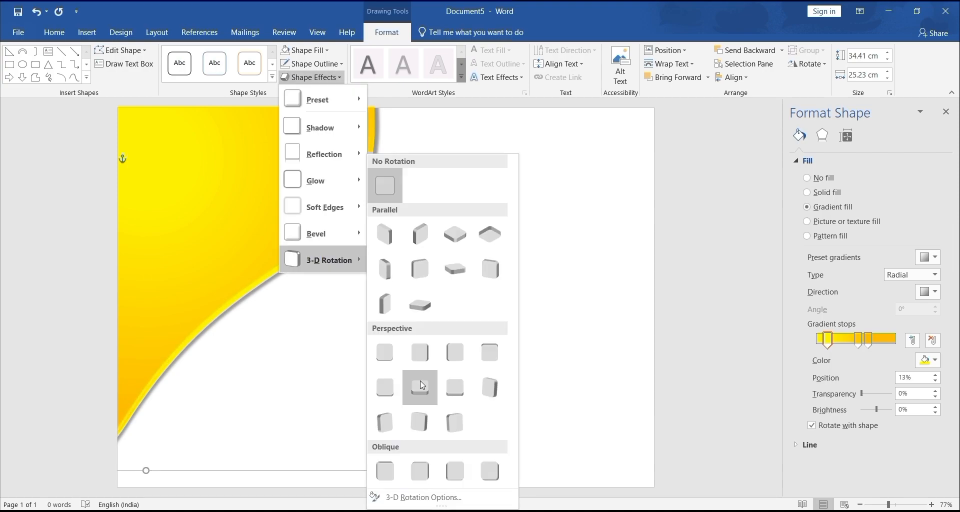
left_click(389, 465)
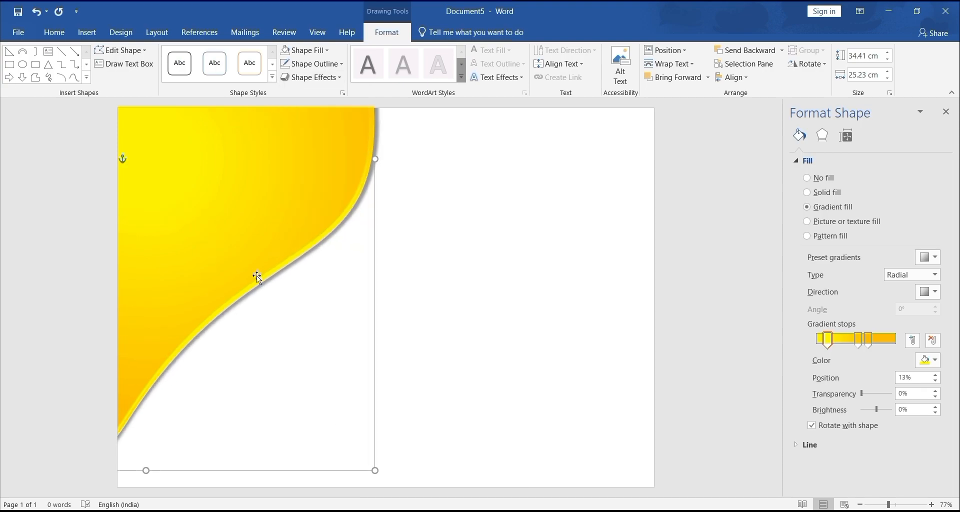
Duplicate the curved gradient shape and fill the copy with solid standard red
key("ctrl+d")
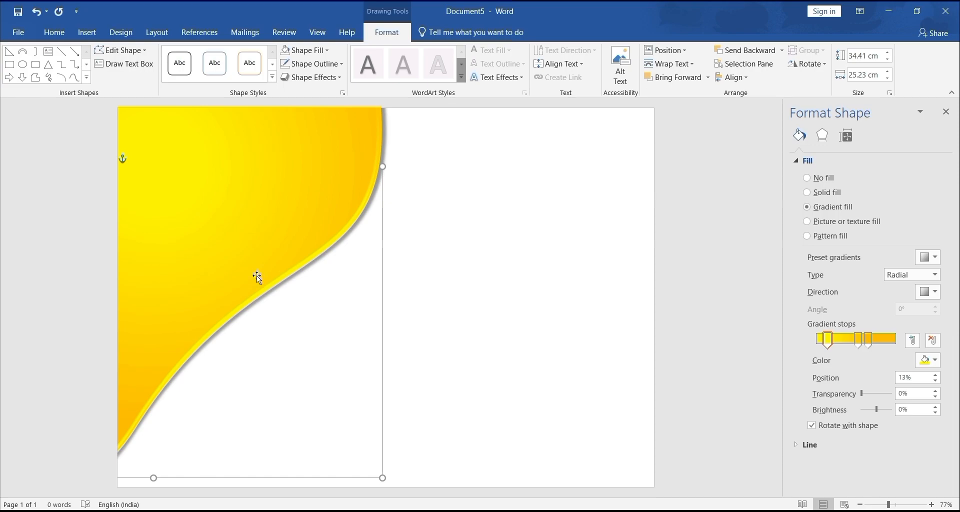
left_click(316, 50)
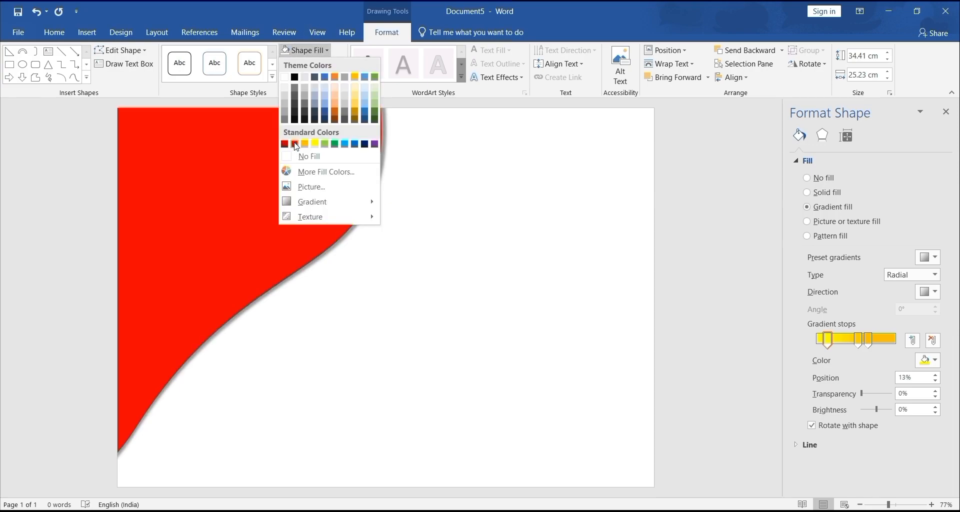
left_click(294, 144)
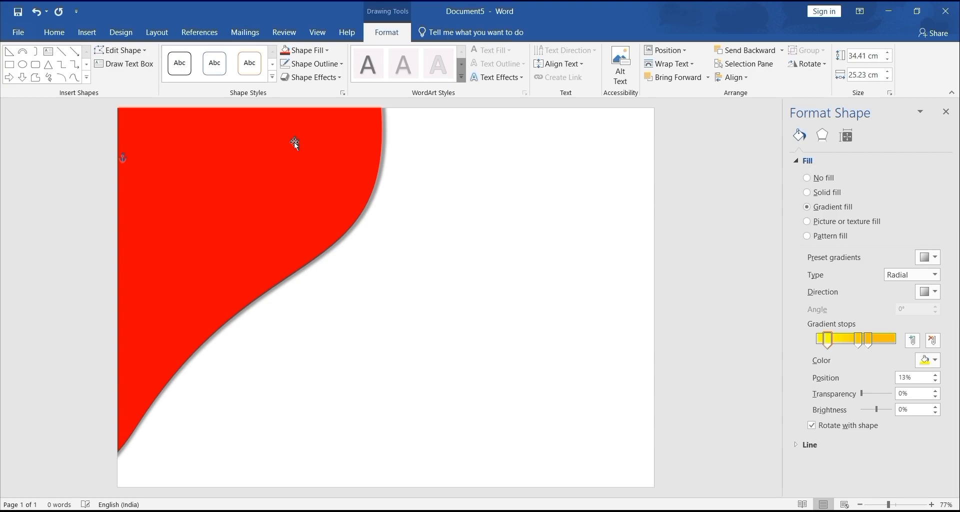
Send the red copy to the back and position it so a thin red band borders the yellow shape's curved edge
left_click(783, 51)
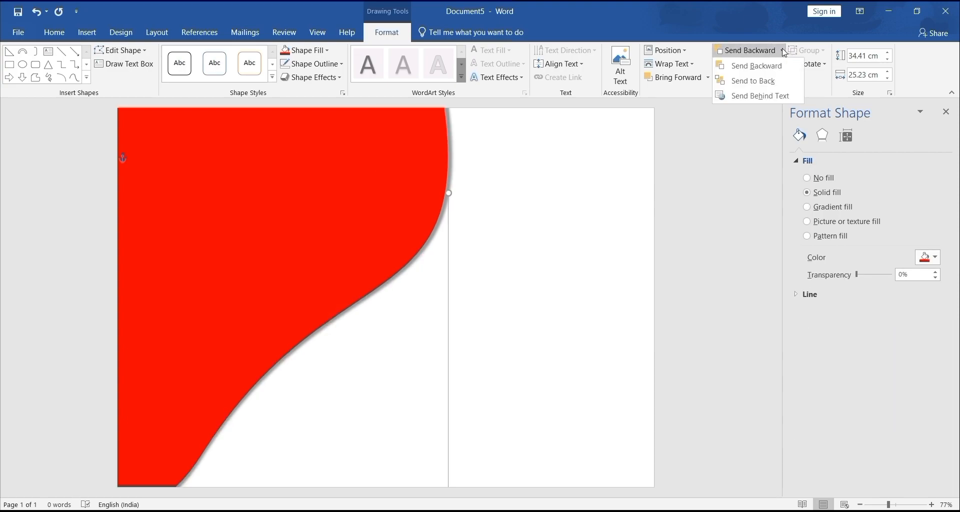
left_click(780, 84)
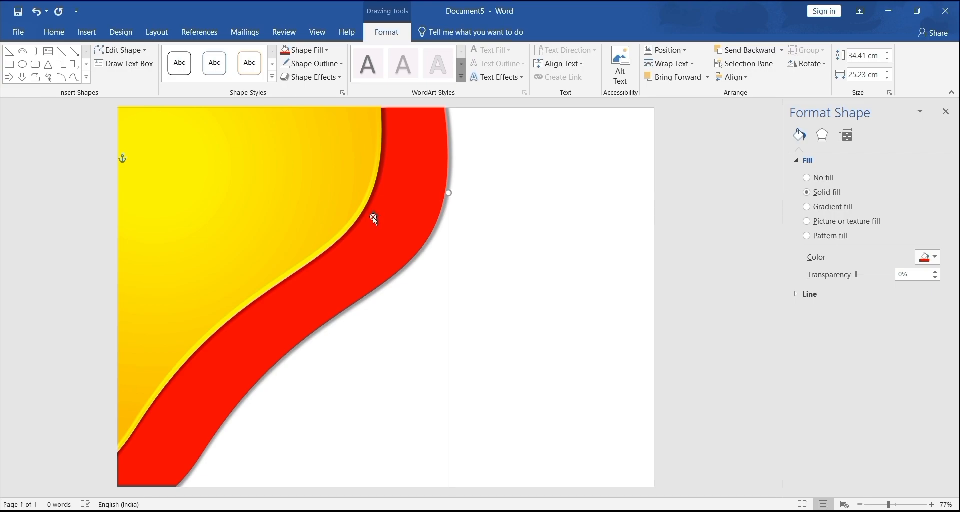
left_click_drag(383, 231, 325, 209)
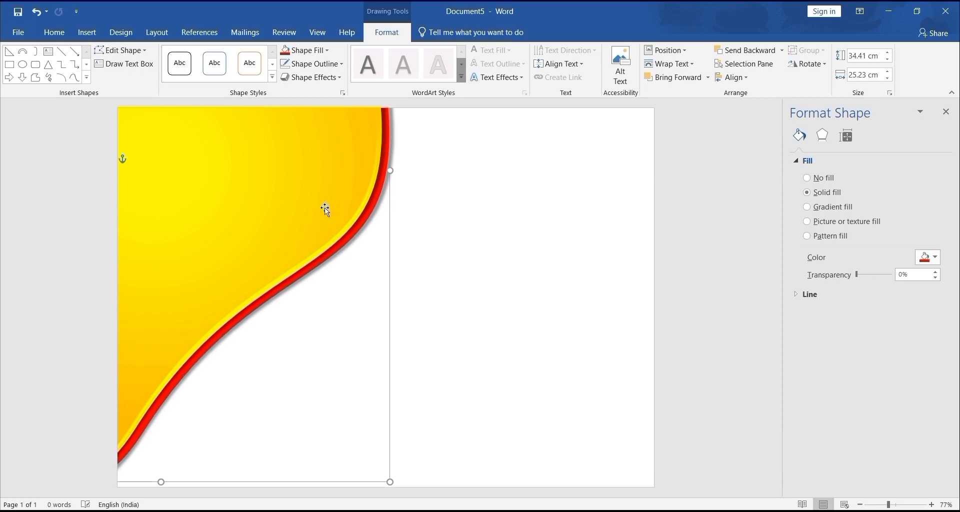
Remove the red shape's outline and apply the first preset effect in the first row
left_click(327, 64)
left_click(325, 167)
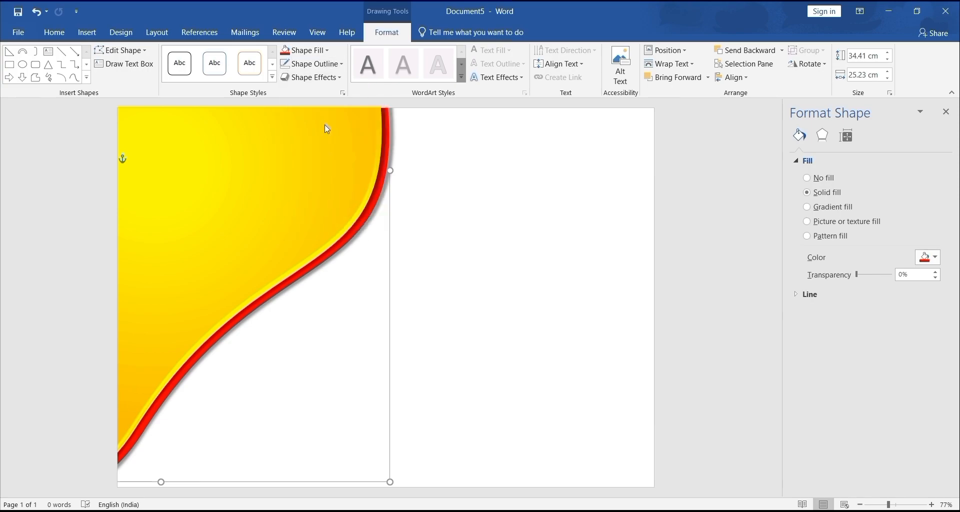
left_click(325, 77)
mouse_move(337, 110)
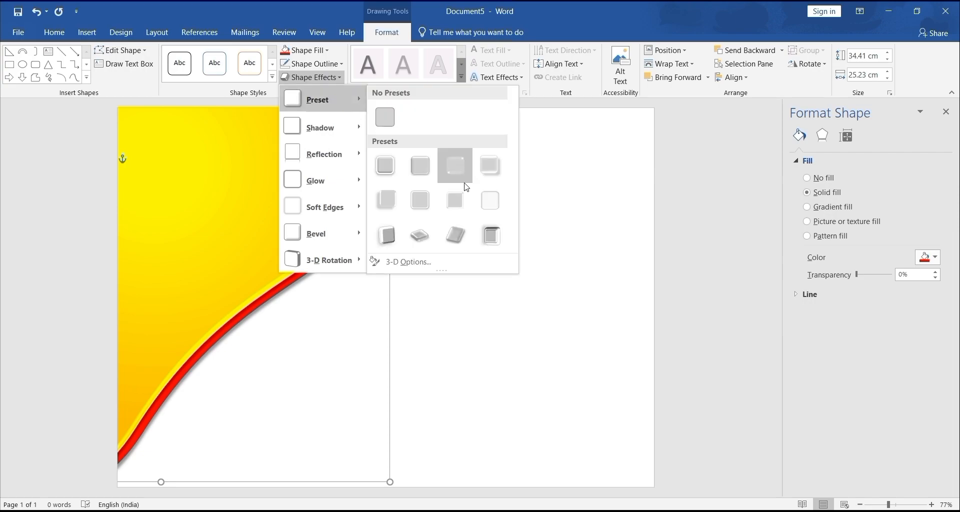
left_click(385, 168)
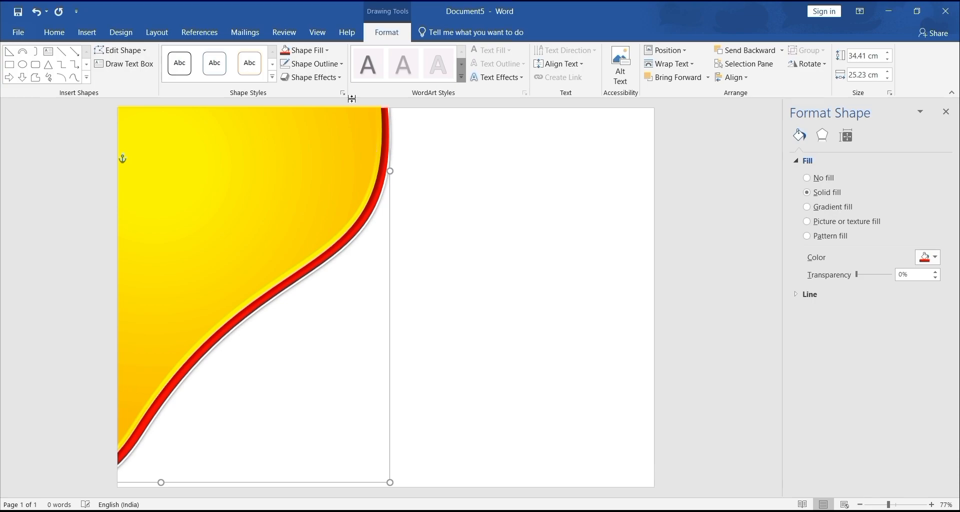
Add the orange glow variation from the third row to the red shape
left_click(340, 78)
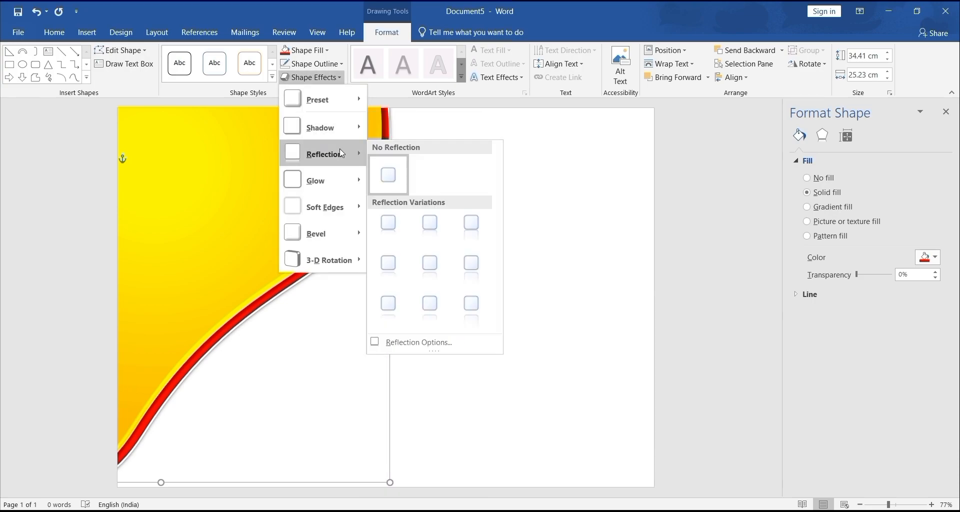
mouse_move(340, 181)
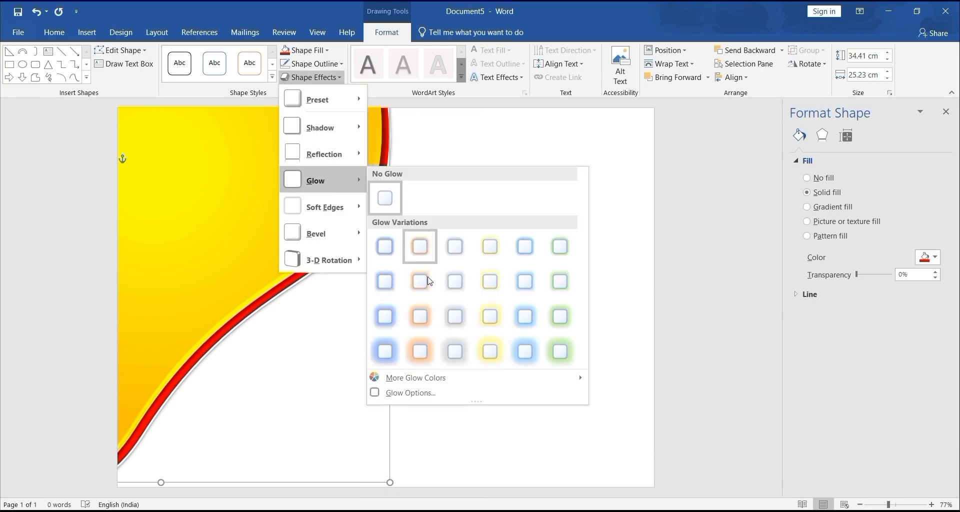
left_click(421, 315)
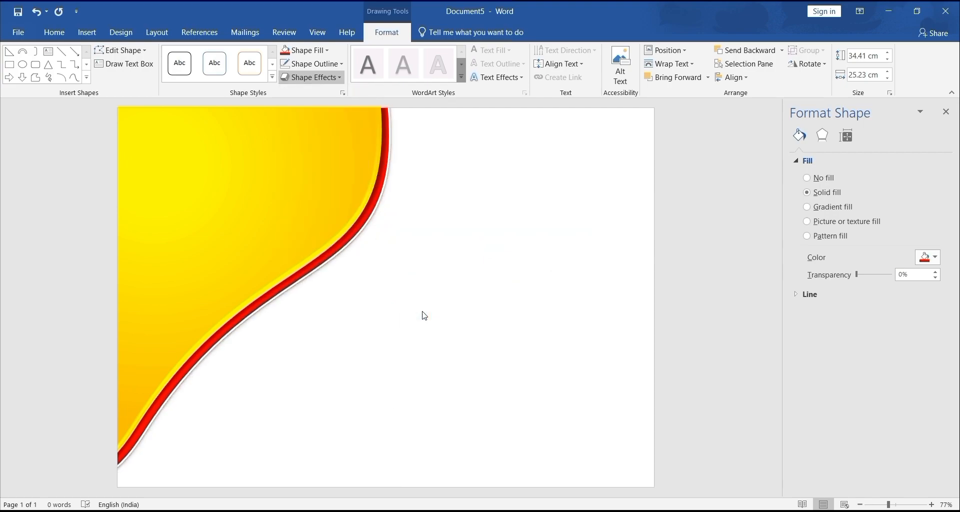
Give the red shape the third bevel in the first row and the first oblique 3-D rotation preset
left_click(316, 77)
mouse_move(346, 238)
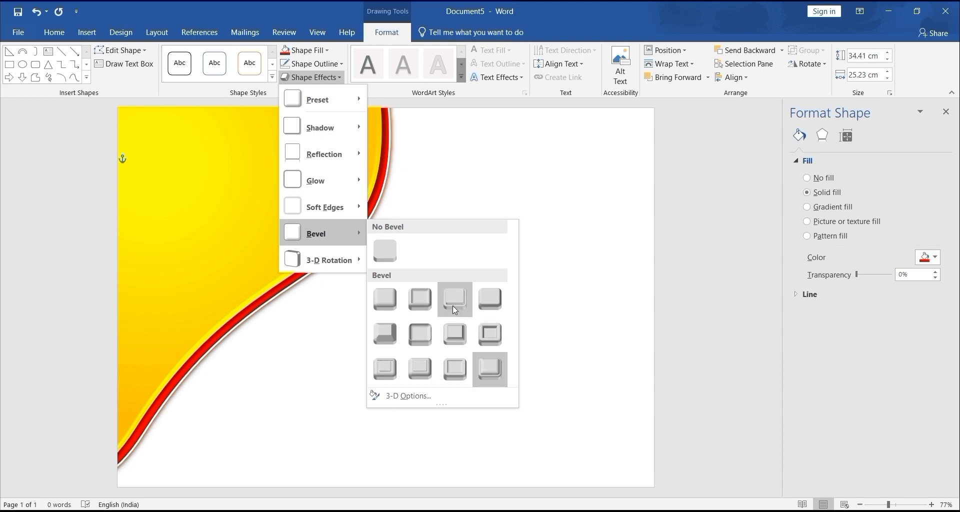
left_click(453, 306)
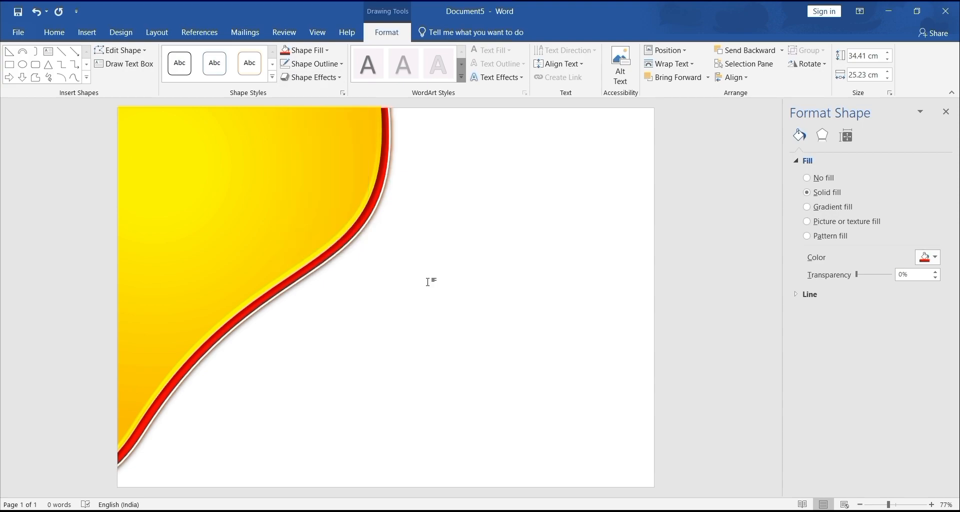
left_click(332, 77)
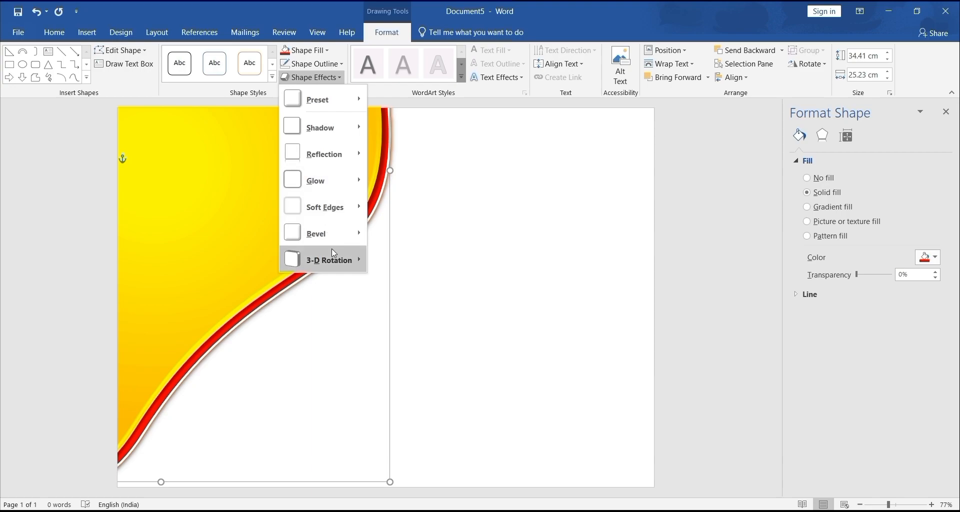
mouse_move(352, 265)
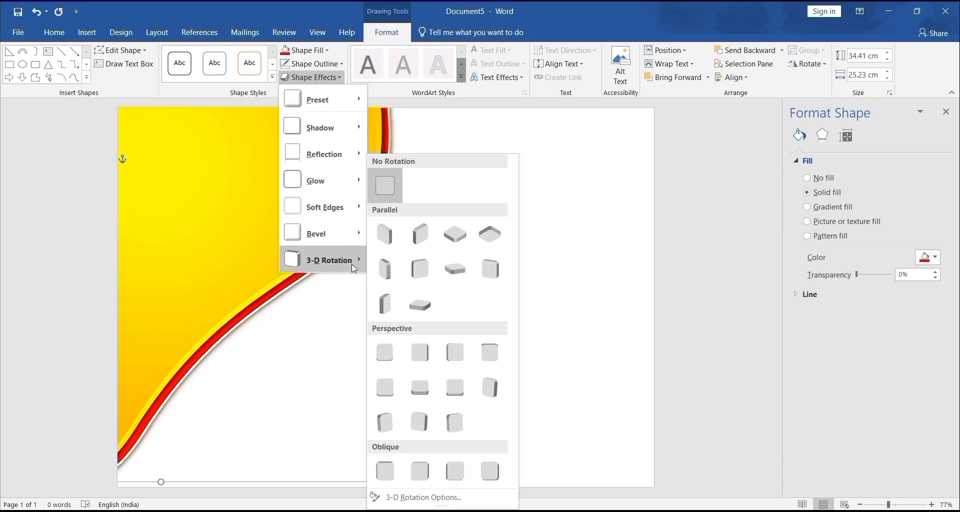
left_click(387, 461)
left_click(430, 317)
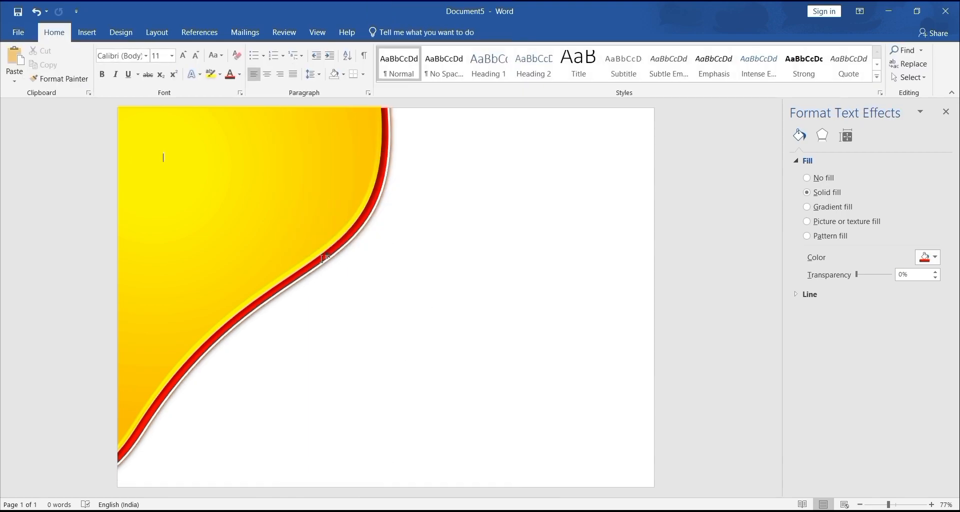
Group the yellow gradient shape and the red shape behind it into one object
left_click(272, 235)
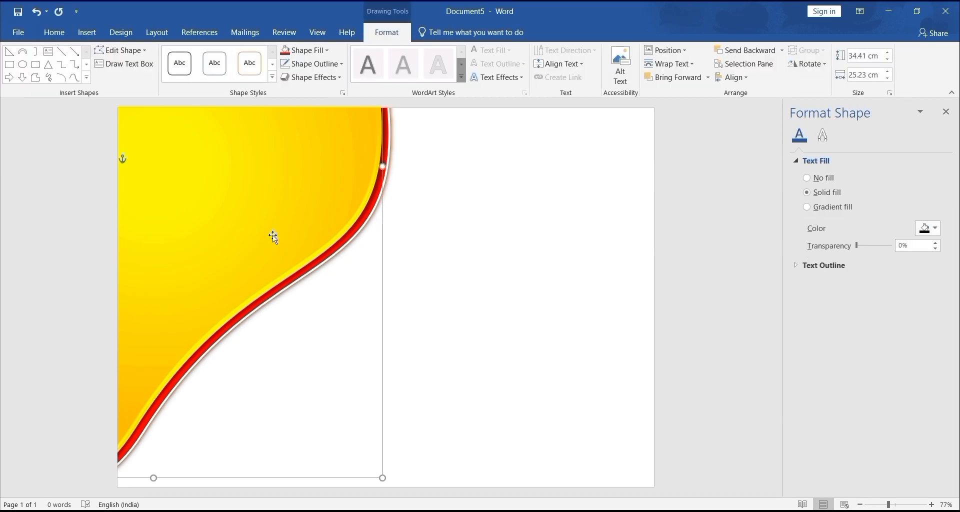
left_click(390, 150, "shift")
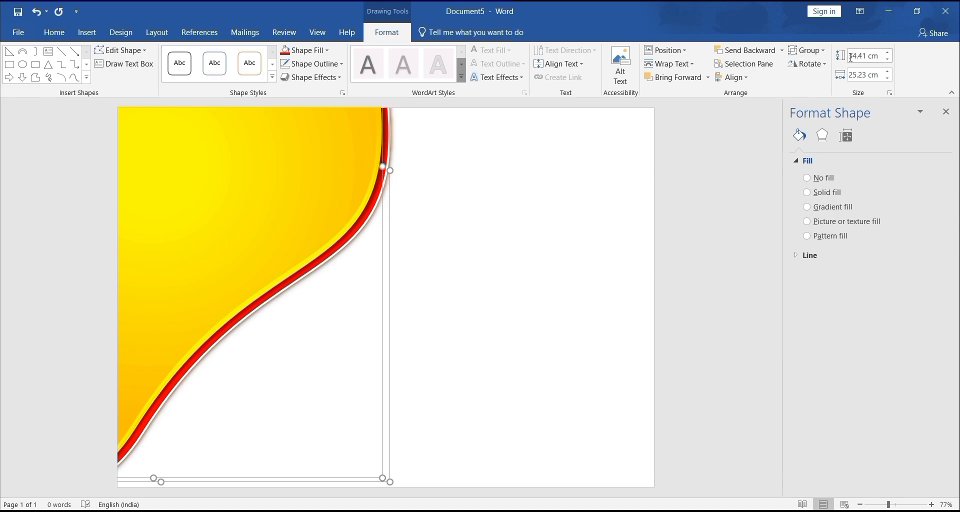
left_click(816, 56)
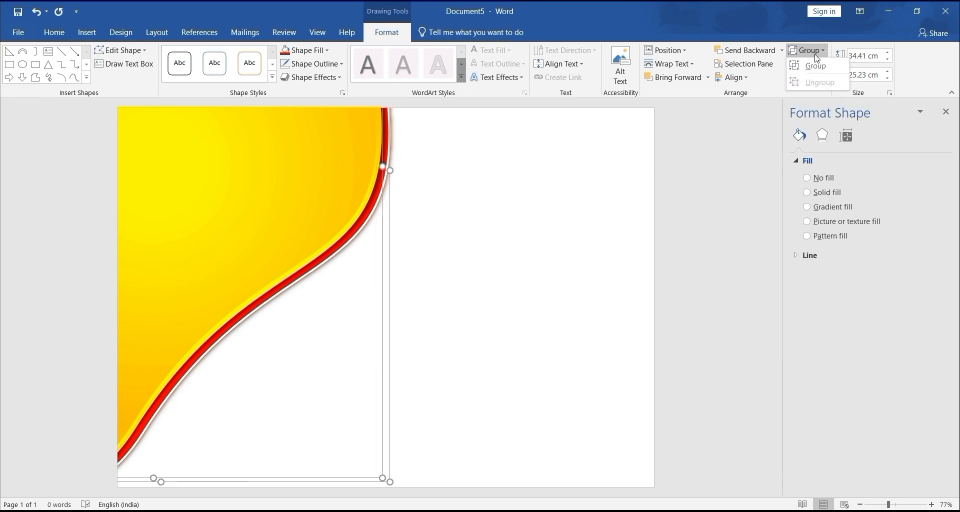
left_click(817, 66)
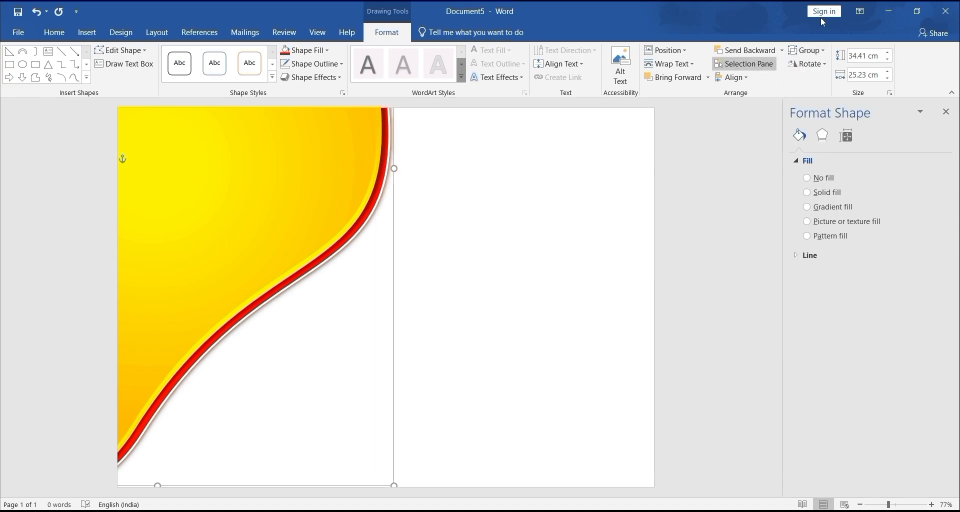
left_click(482, 172)
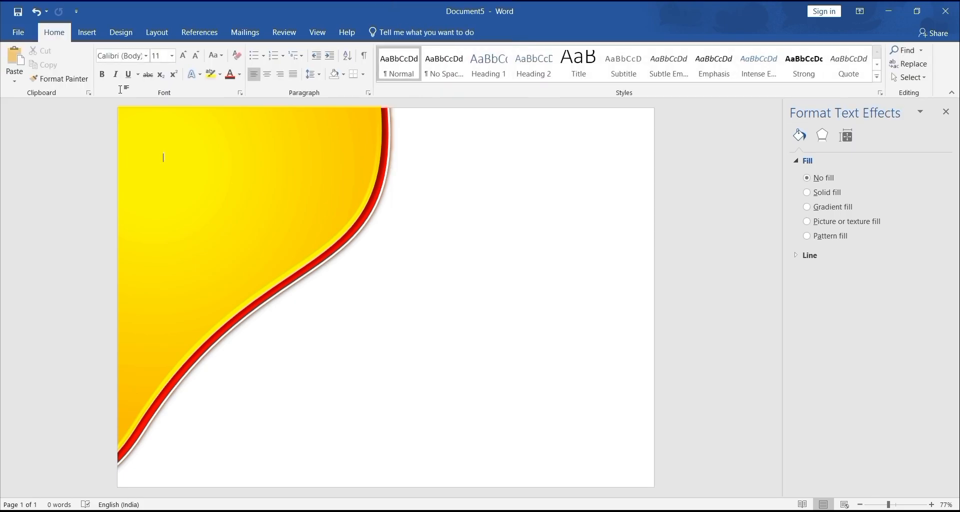
Draw a right triangle about 4.2 cm high and 4.86 cm wide near the page's lower-right corner
left_click(90, 35)
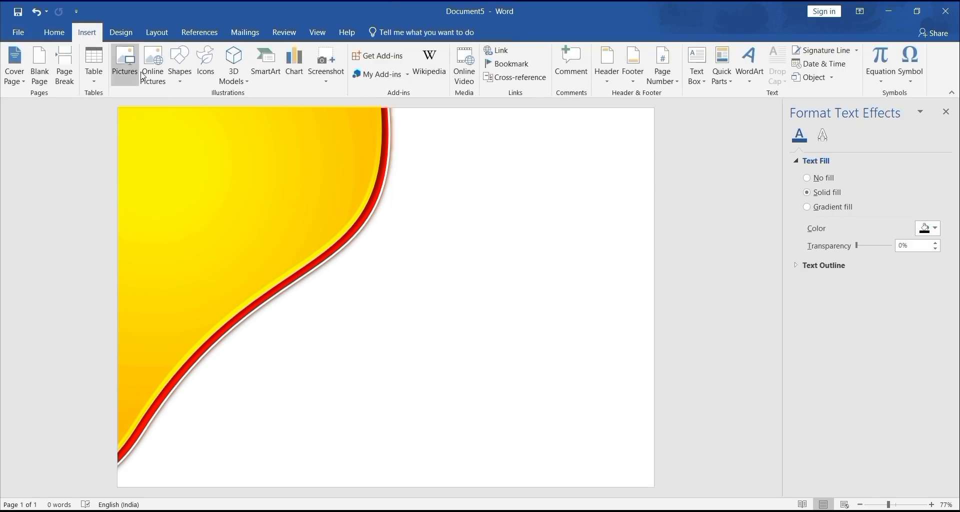
left_click(181, 75)
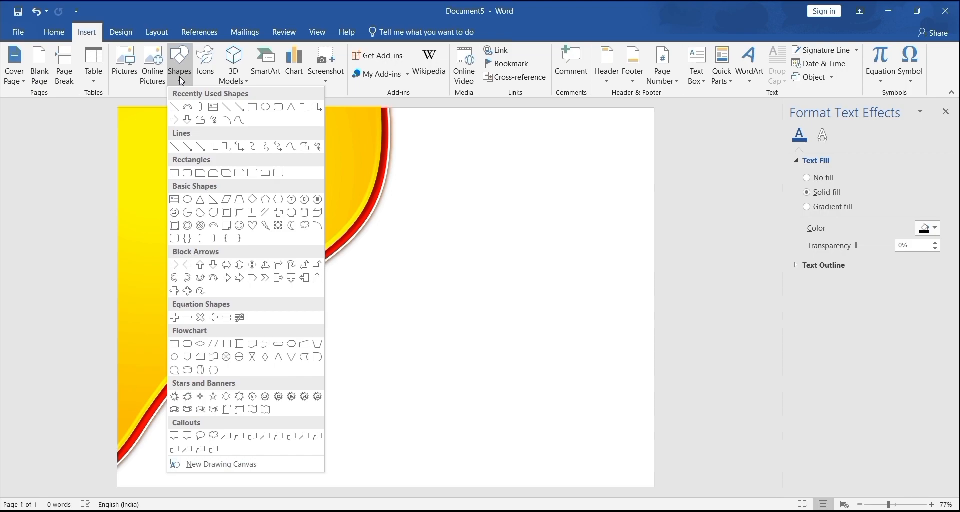
left_click(178, 109)
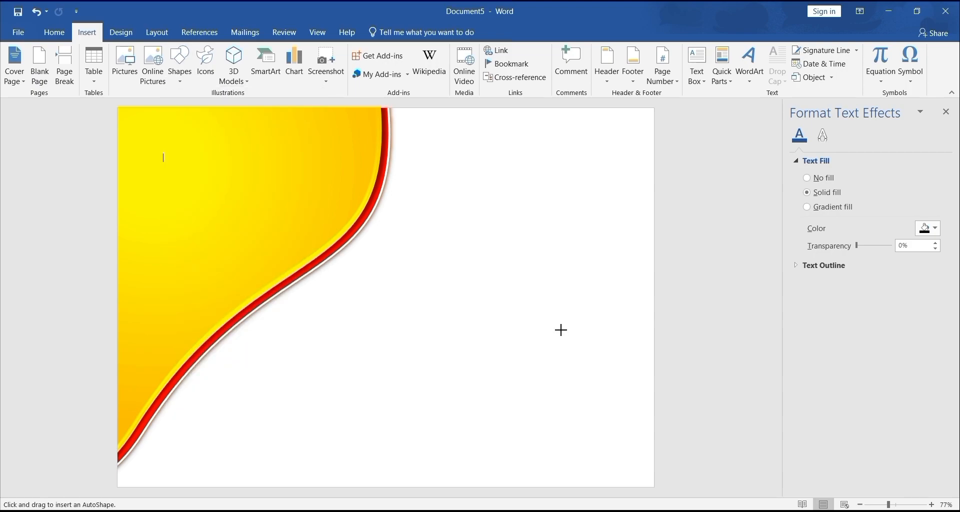
left_click_drag(517, 408, 604, 483)
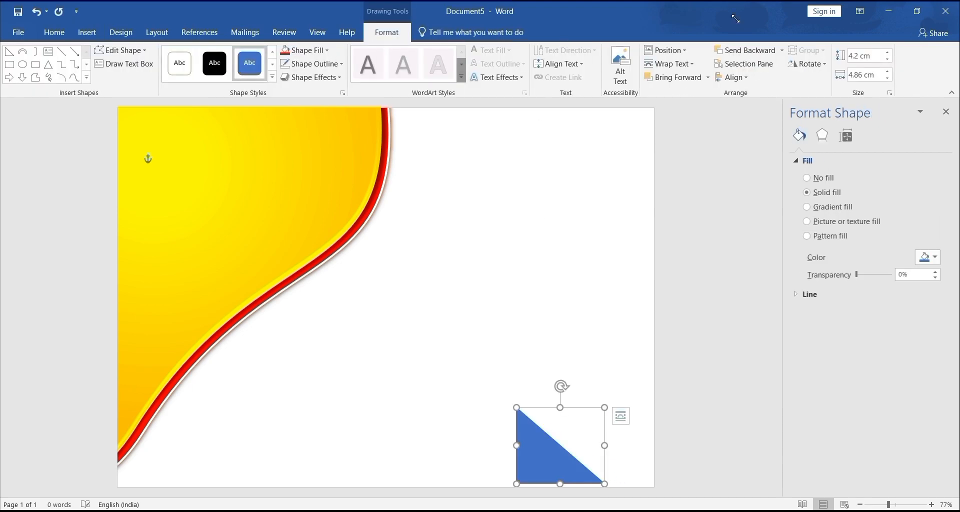
Flip the triangle horizontally and fit it into the page's lower-right corner at about 5.91 cm high and 4.94 cm wide
left_click(824, 64)
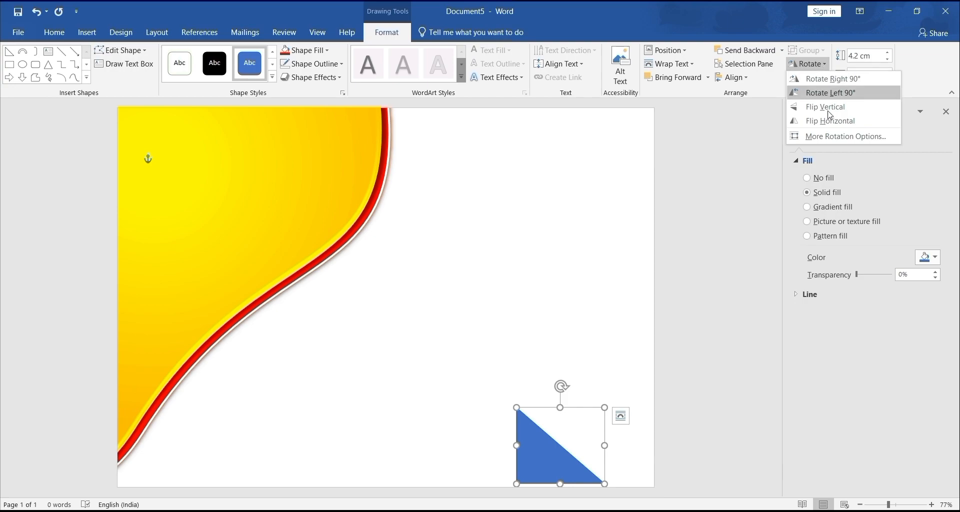
left_click(831, 121)
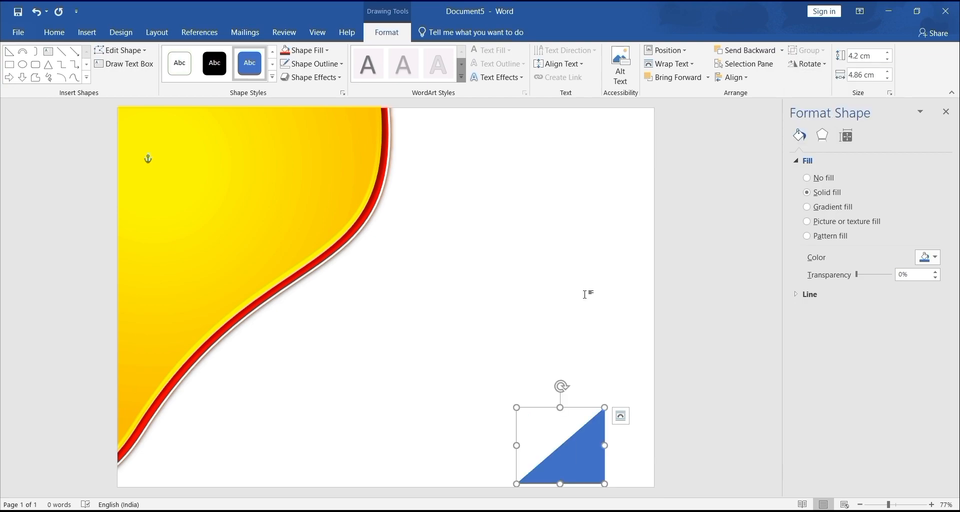
left_click_drag(570, 451, 618, 453)
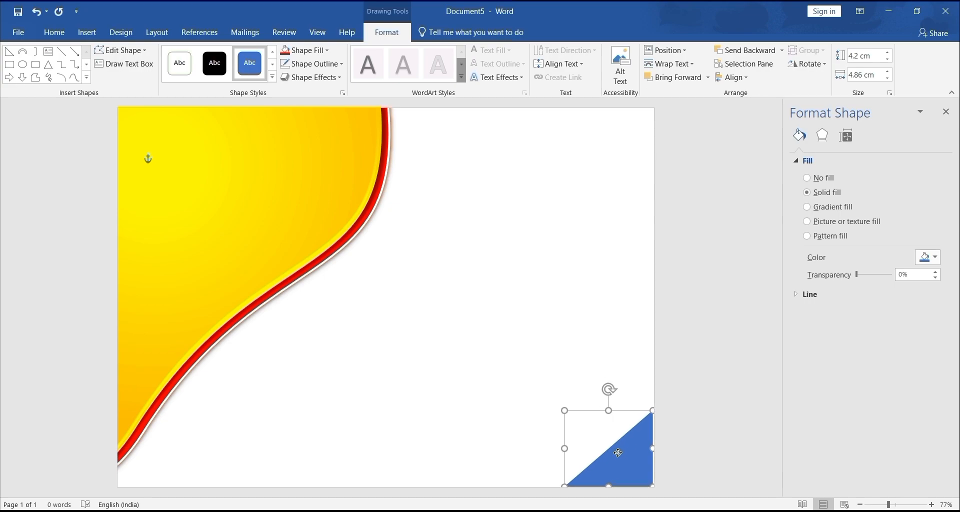
left_click_drag(653, 409, 659, 379)
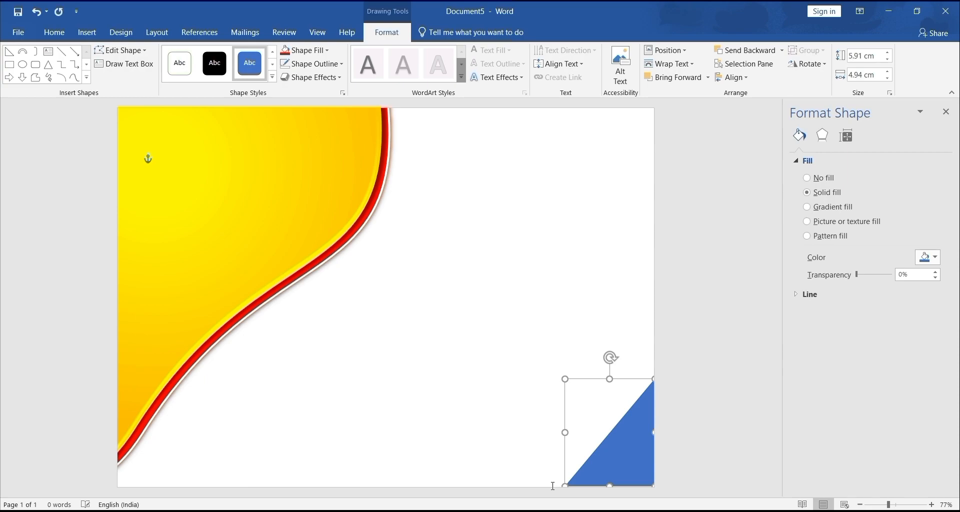
Enlarge the corner triangle to about 6.27 cm high and 6.79 cm wide, and edit its points so the sloping side curves inward
left_click_drag(565, 486, 531, 492)
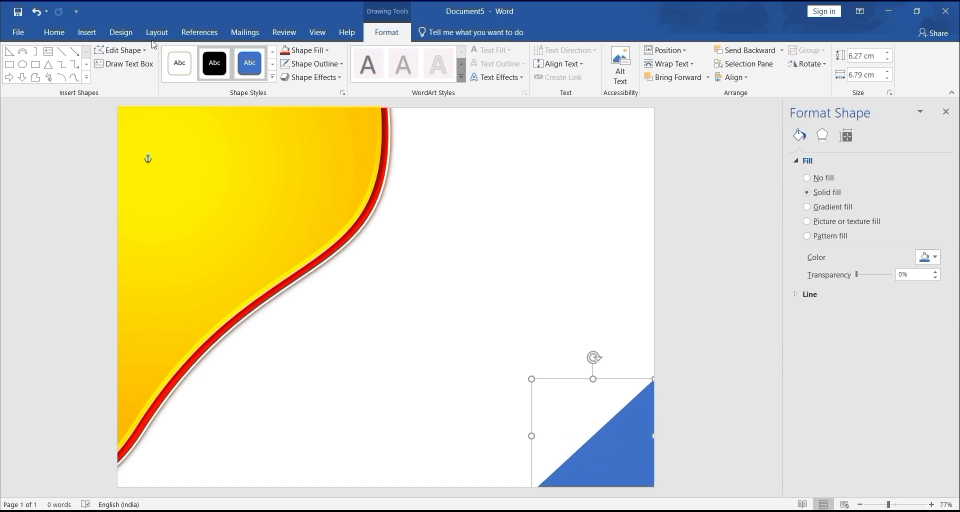
left_click(138, 52)
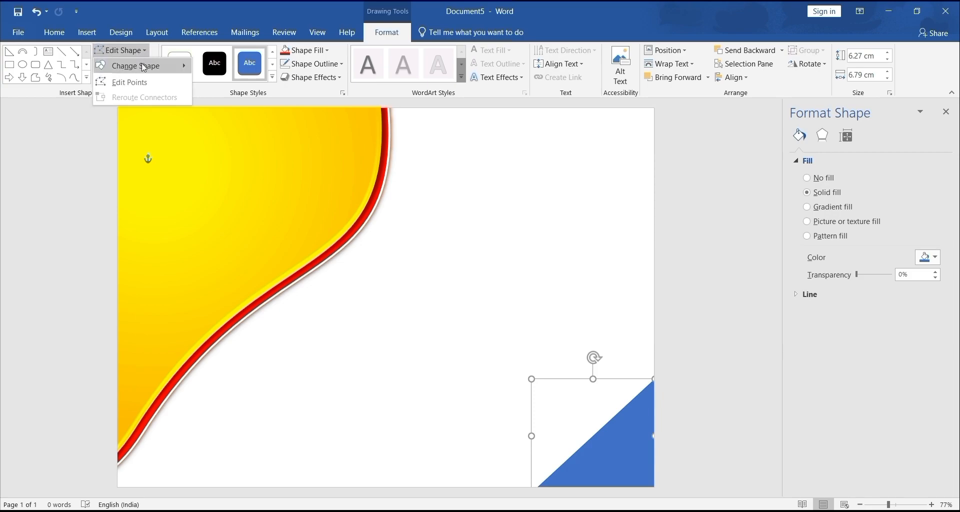
left_click(129, 82)
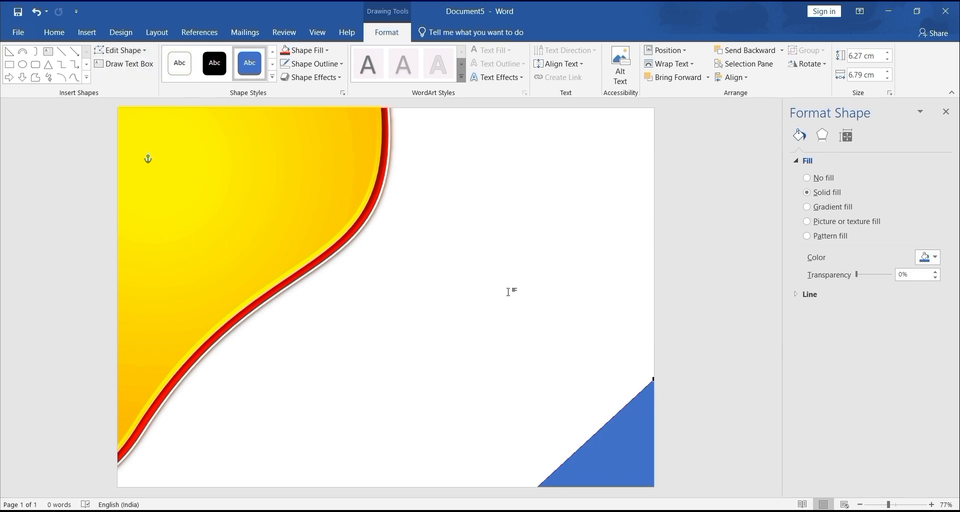
left_click(651, 381)
left_click_drag(614, 418, 636, 456)
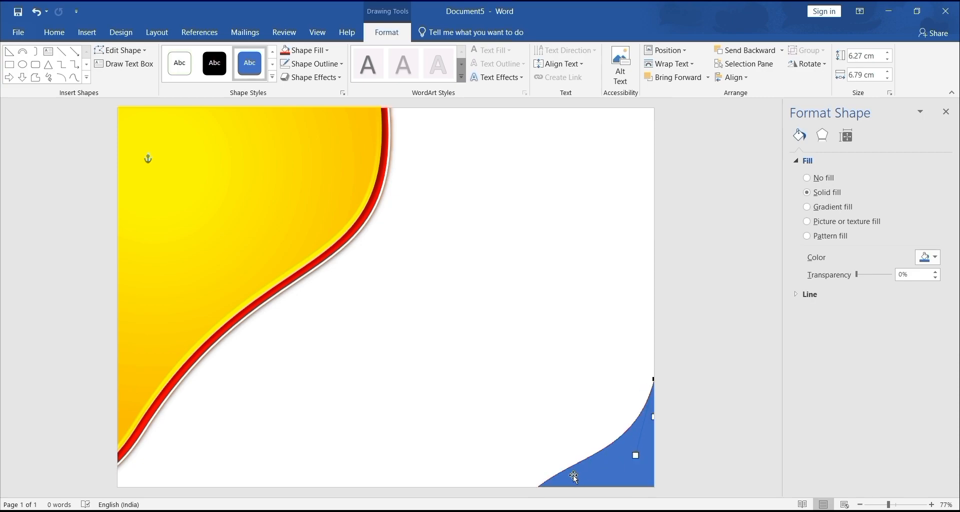
left_click(542, 483)
left_click(532, 472)
left_click_drag(579, 435, 625, 468)
left_click(625, 455)
Fill the curved corner triangle with standard red and remove its outline
left_click(310, 50)
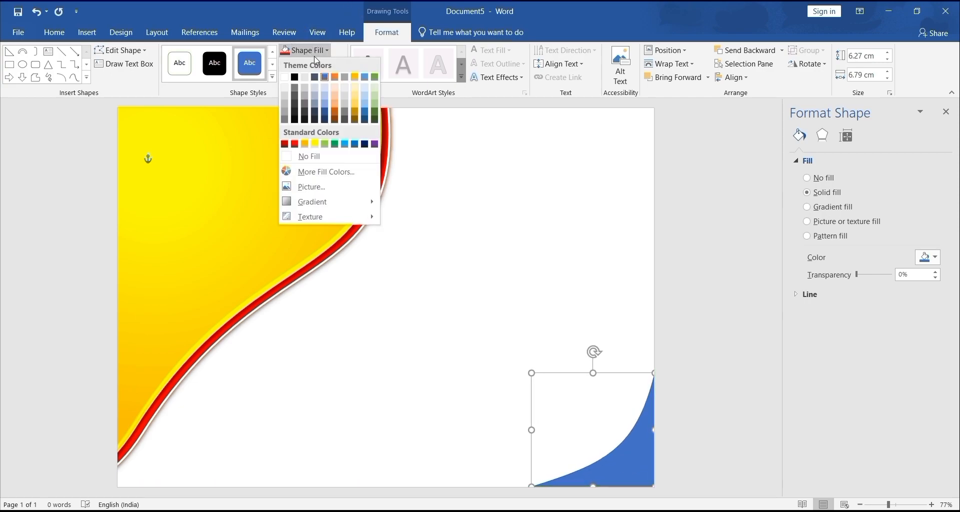
left_click(295, 144)
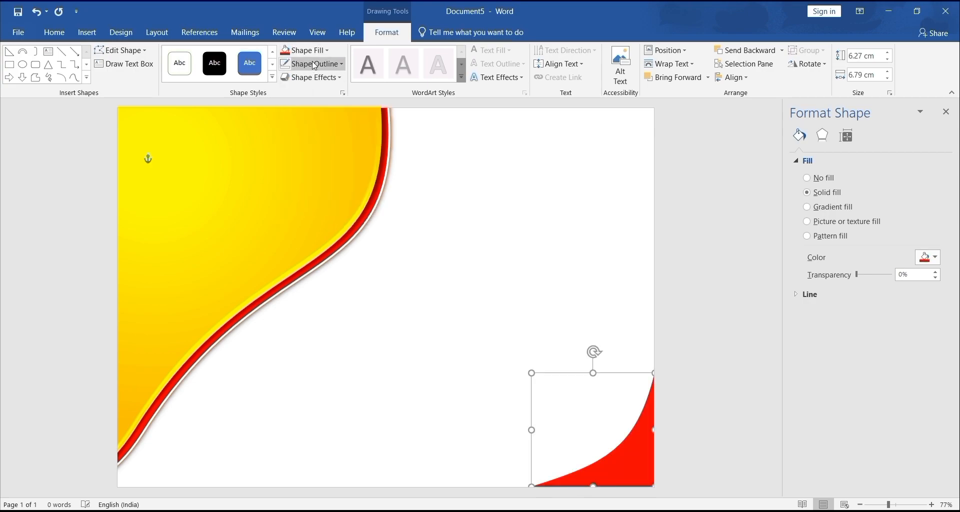
left_click(311, 64)
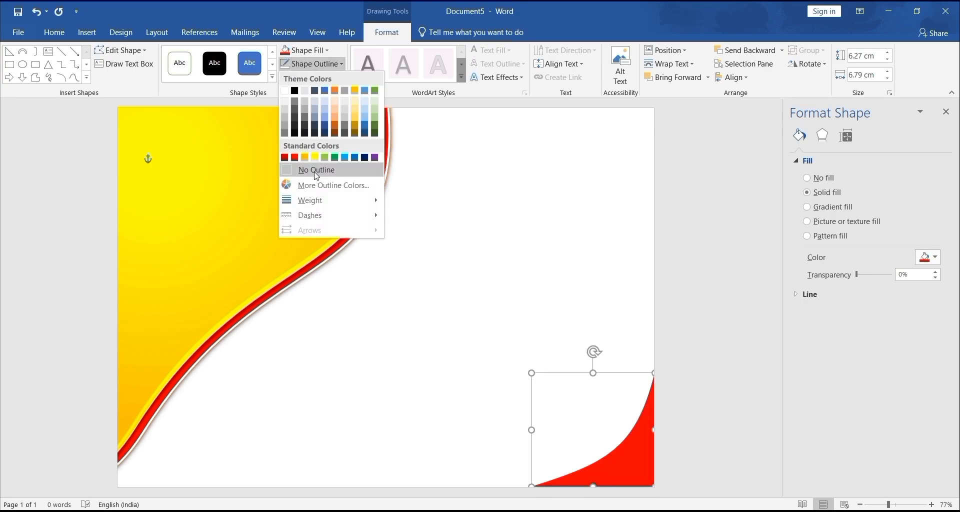
left_click(316, 171)
Try the fourth shape effect preset in the first row on the red corner shape
left_click(305, 79)
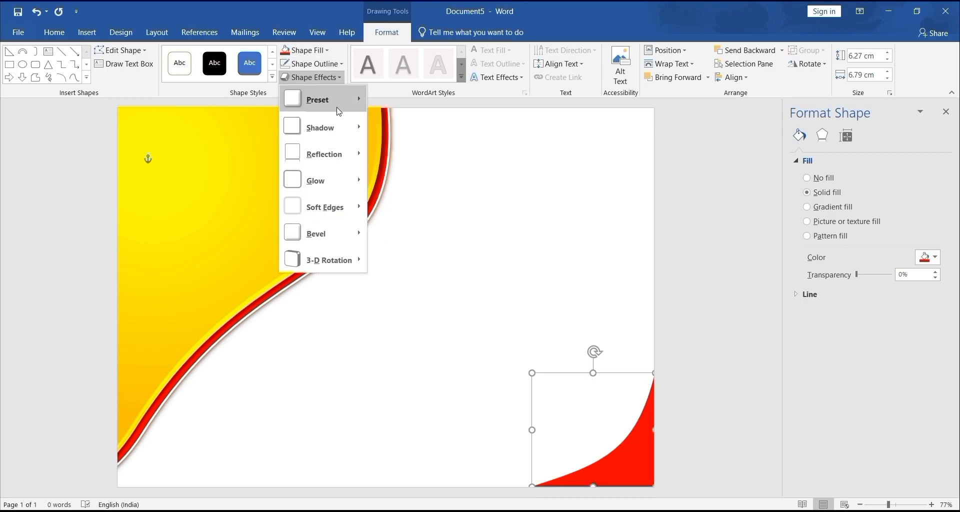
mouse_move(337, 108)
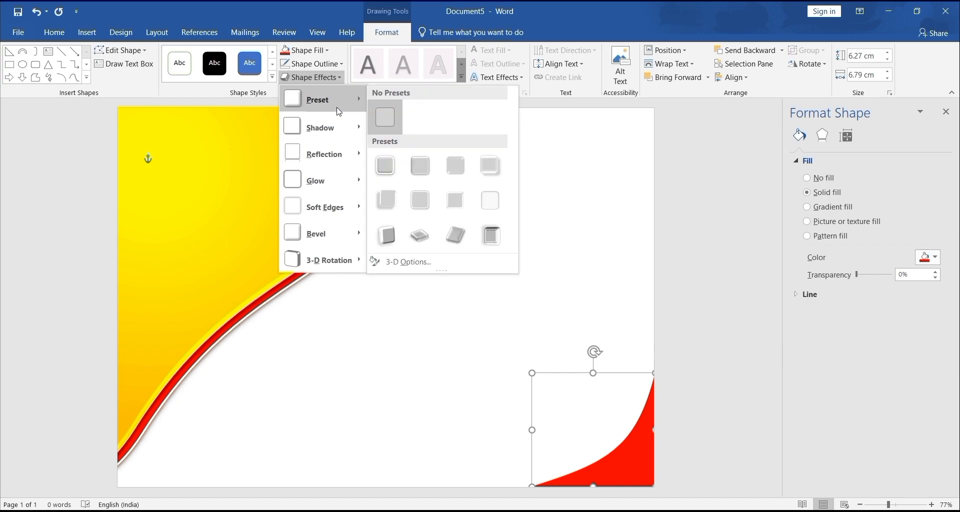
left_click(476, 178)
Give the red corner shape the first effect preset in the first row and add a bevel
left_click(333, 79)
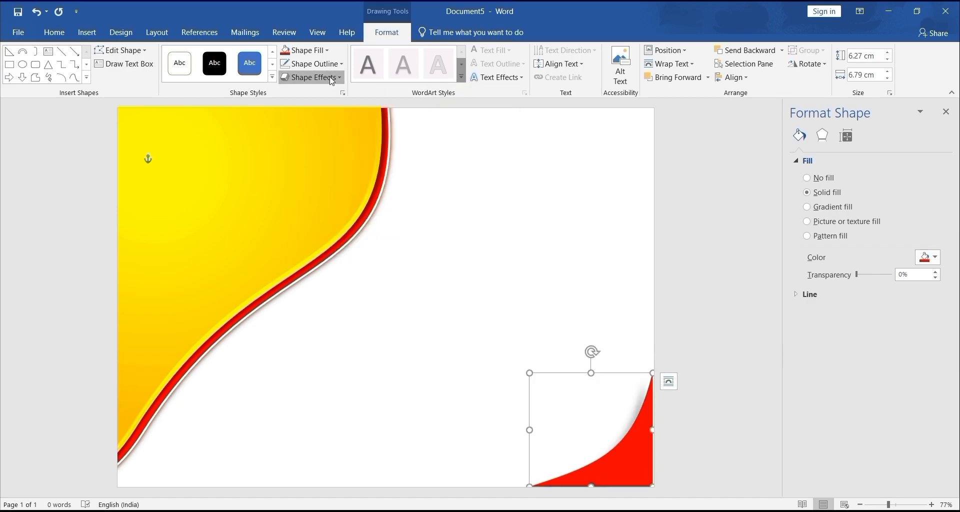
mouse_move(352, 108)
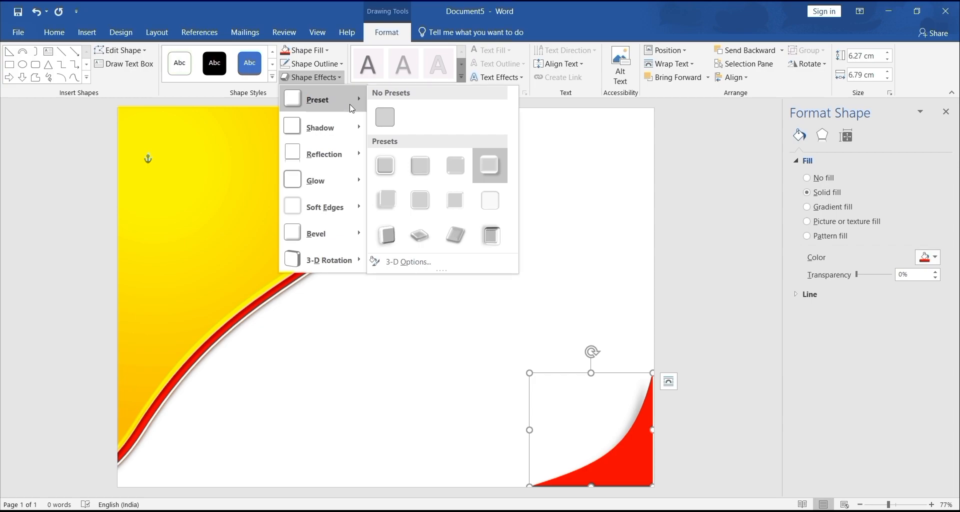
left_click(383, 172)
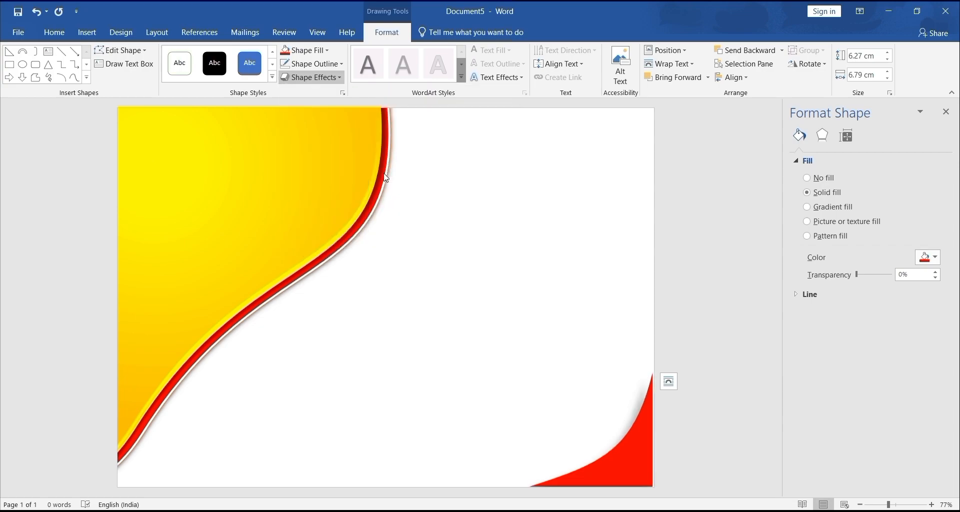
left_click(320, 78)
mouse_move(320, 231)
left_click(387, 335)
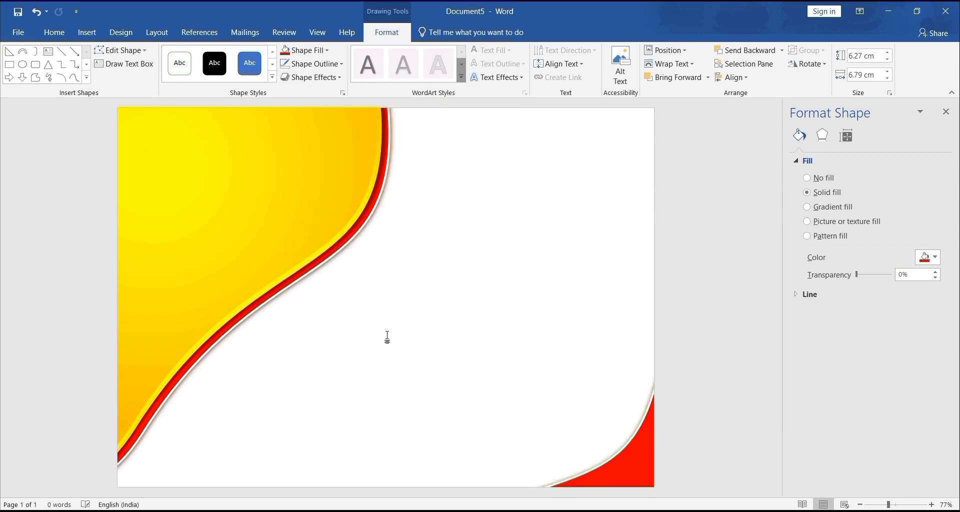
key("ctrl+z")
left_click(548, 334)
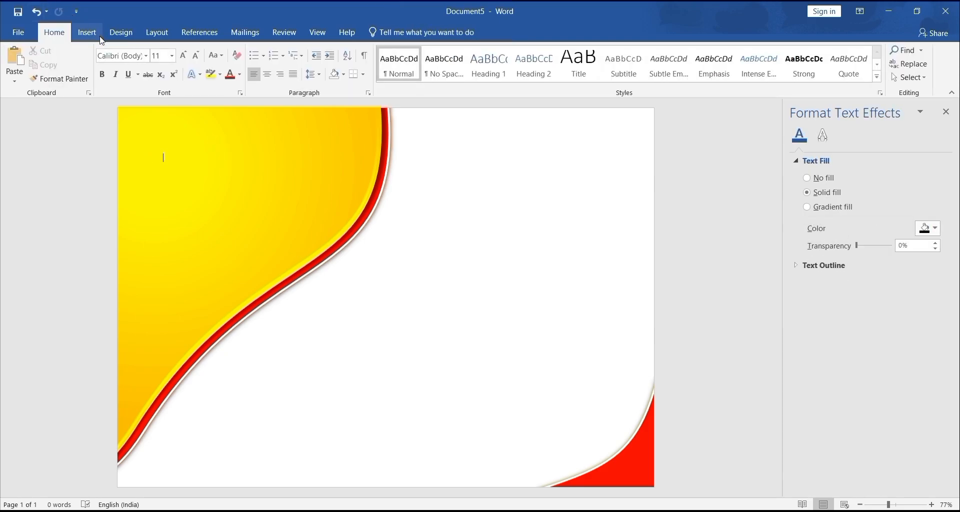
Insert the GANPATI picture from the Downloads folder and set its text wrapping to Tight
left_click(87, 32)
left_click(125, 73)
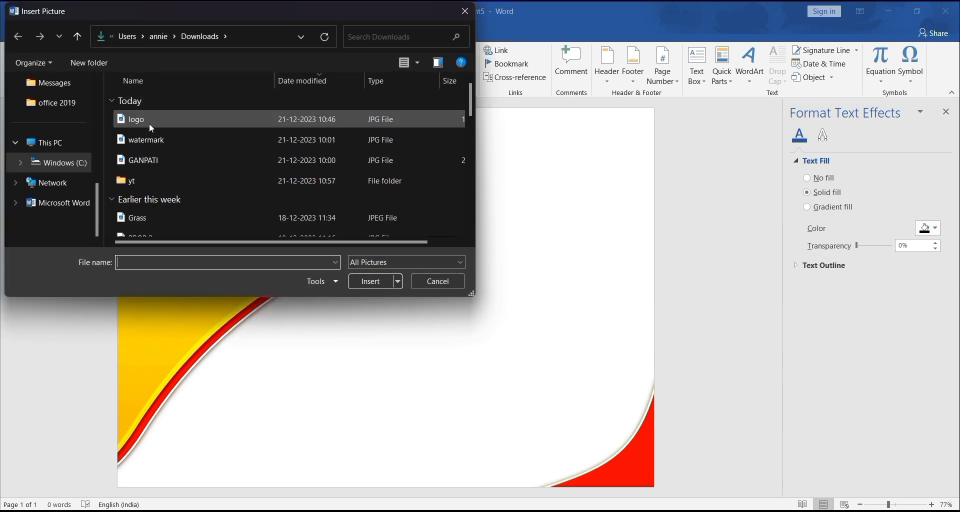
double_click(160, 158)
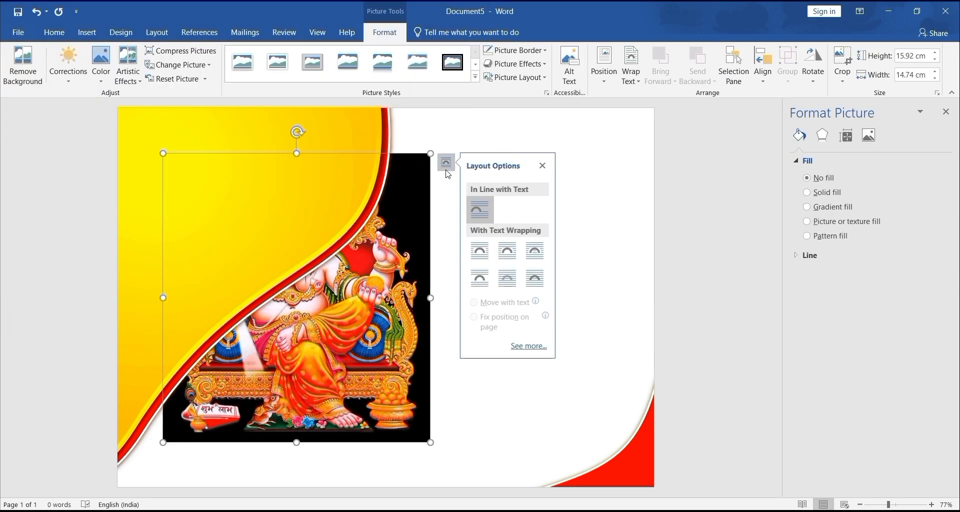
left_click(507, 251)
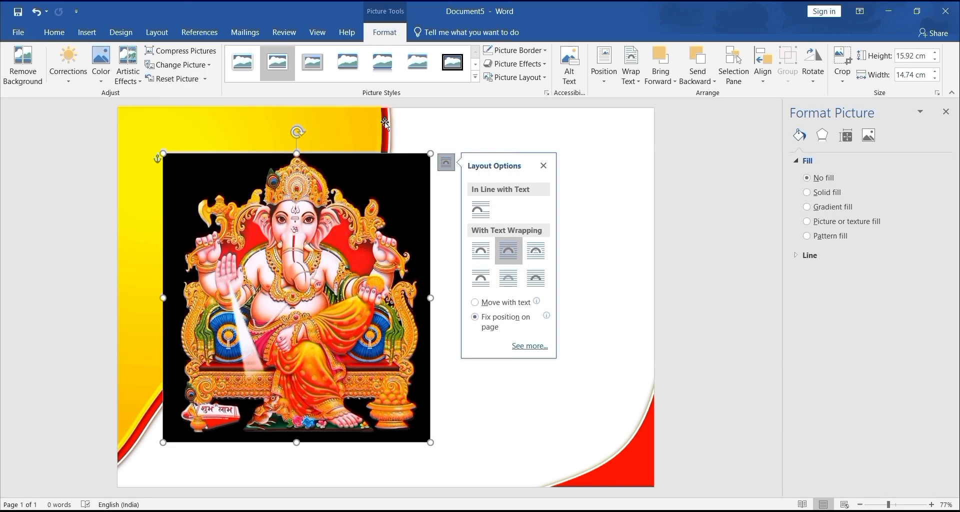
Remove the picture's black background, marking the crown, throne sides and base as areas to keep
left_click(20, 65)
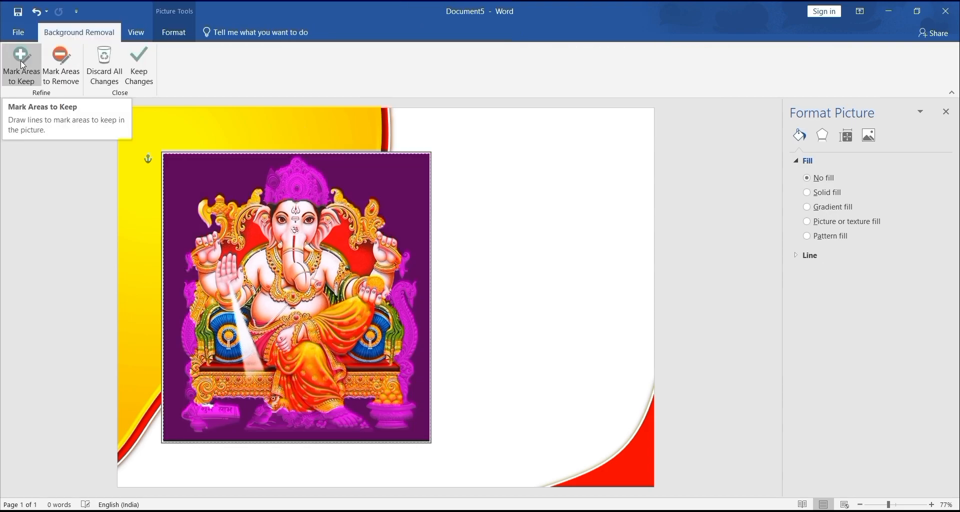
left_click(22, 65)
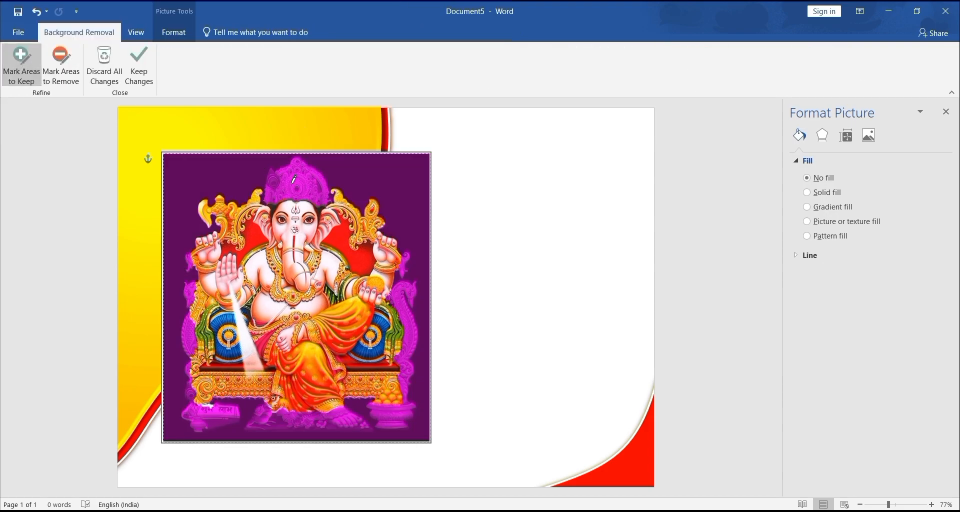
mouse_move(296, 183)
left_mouse_down()
mouse_move(320, 173)
mouse_move(290, 192)
left_mouse_up()
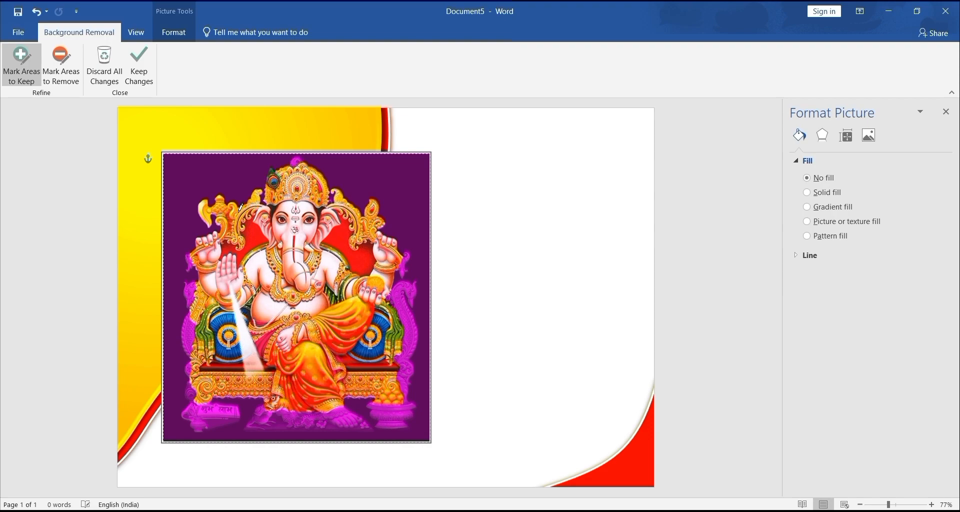
mouse_move(202, 252)
left_mouse_down()
mouse_move(193, 408)
mouse_move(360, 420)
mouse_move(287, 428)
left_mouse_up()
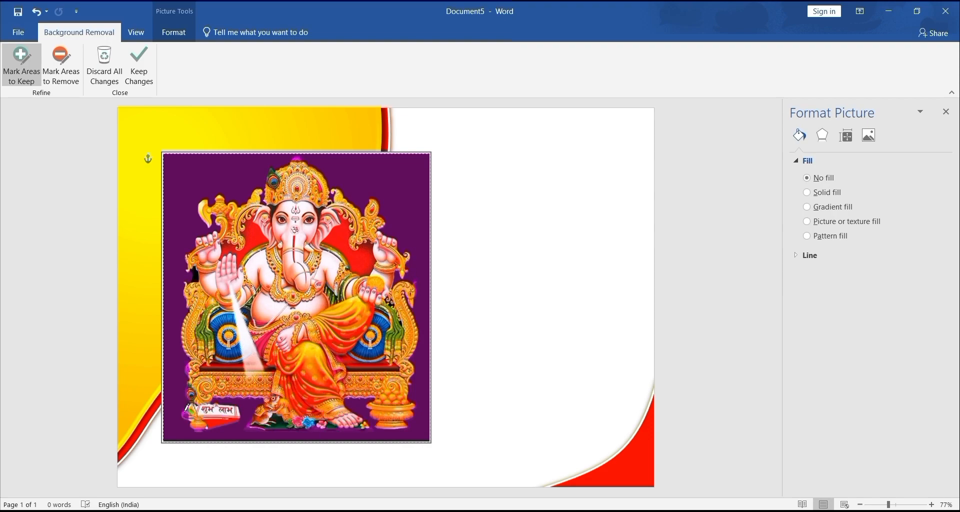
left_click(148, 79)
Shrink the Ganpati picture and place it inside the yellow area near the page's upper-left corner
left_click_drag(431, 153, 352, 240)
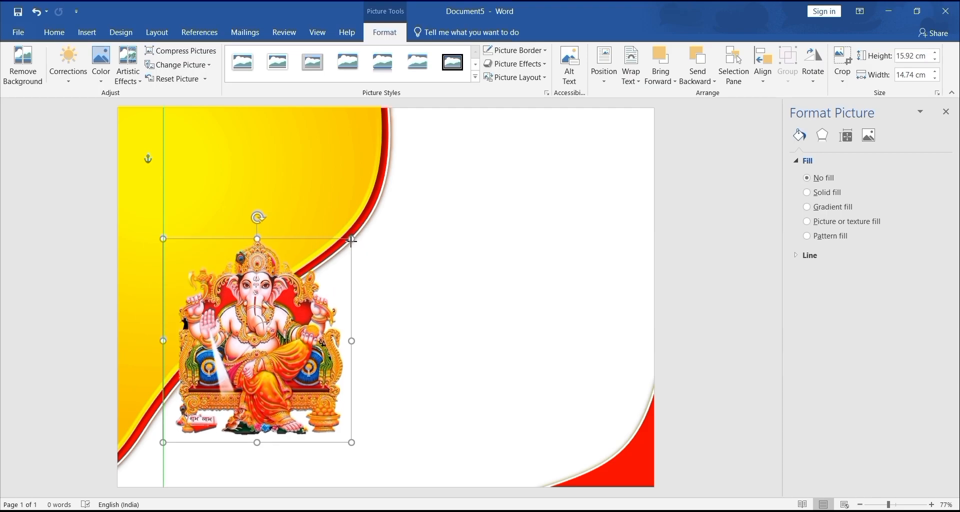
left_click_drag(324, 279, 282, 142)
left_click(319, 313)
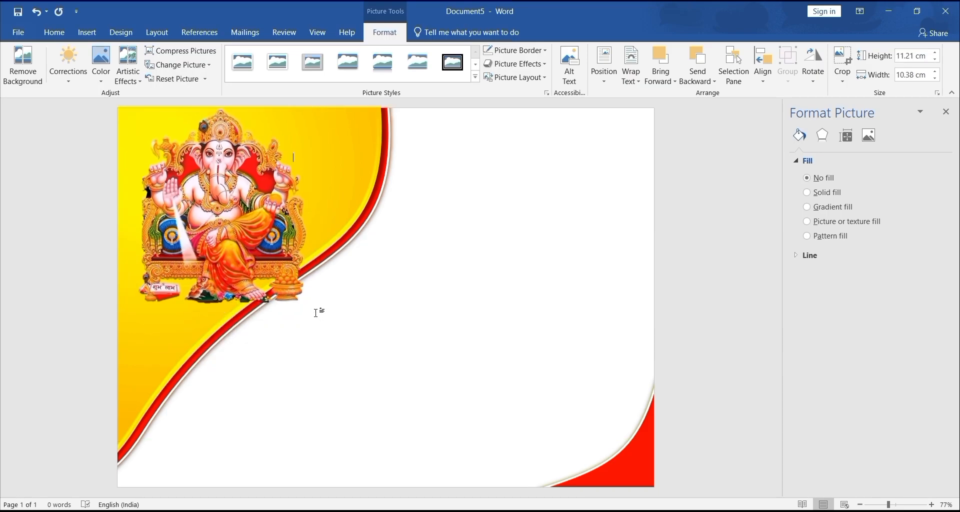
left_click(313, 309)
left_click_drag(316, 312, 288, 283)
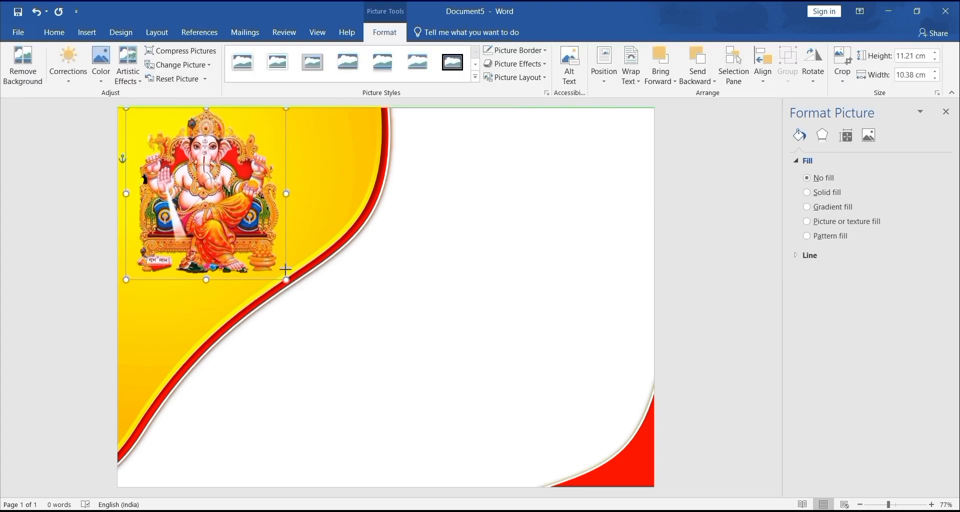
left_click_drag(226, 226, 232, 233)
left_click_drag(295, 201, 261, 183)
left_click(280, 157)
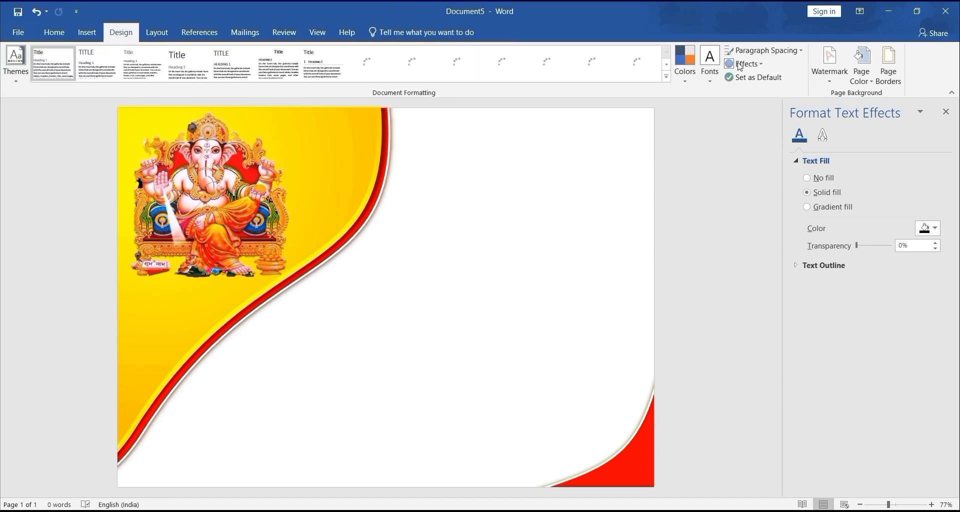
Add a custom picture watermark from watermark.jpg in Downloads, with Auto scale and Washout
left_click(828, 84)
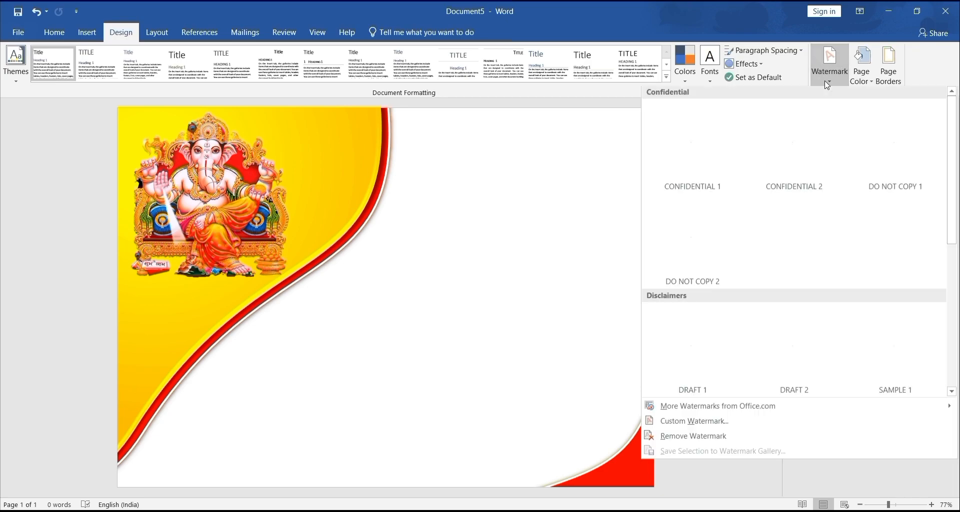
left_click(737, 422)
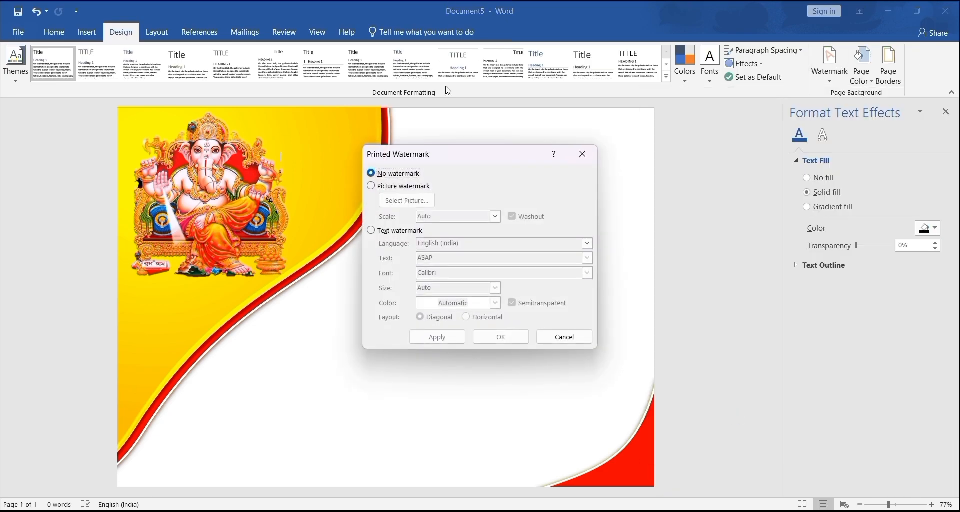
left_click(408, 186)
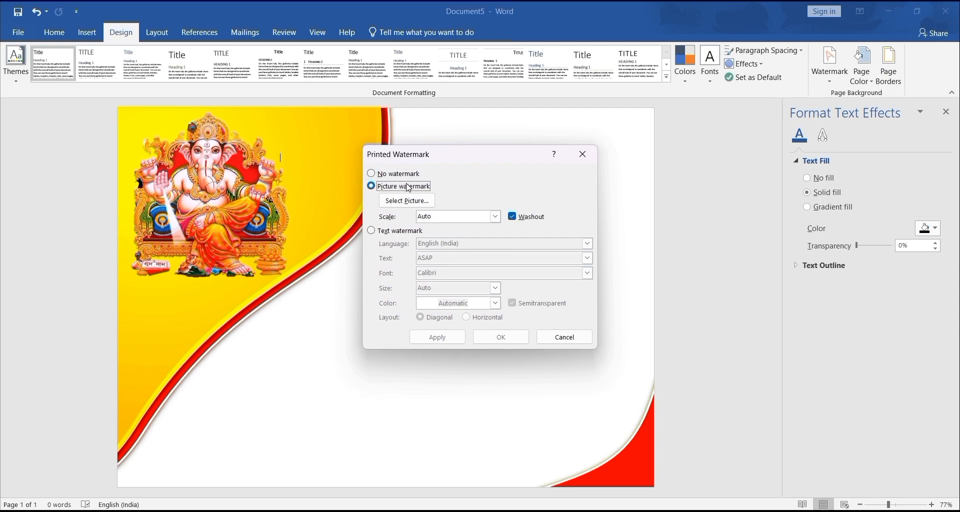
left_click(423, 201)
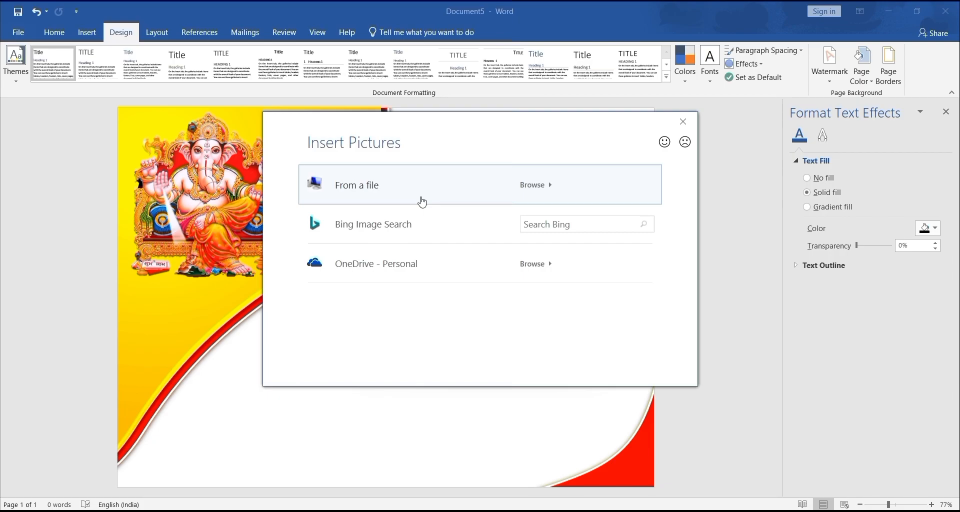
left_click(423, 202)
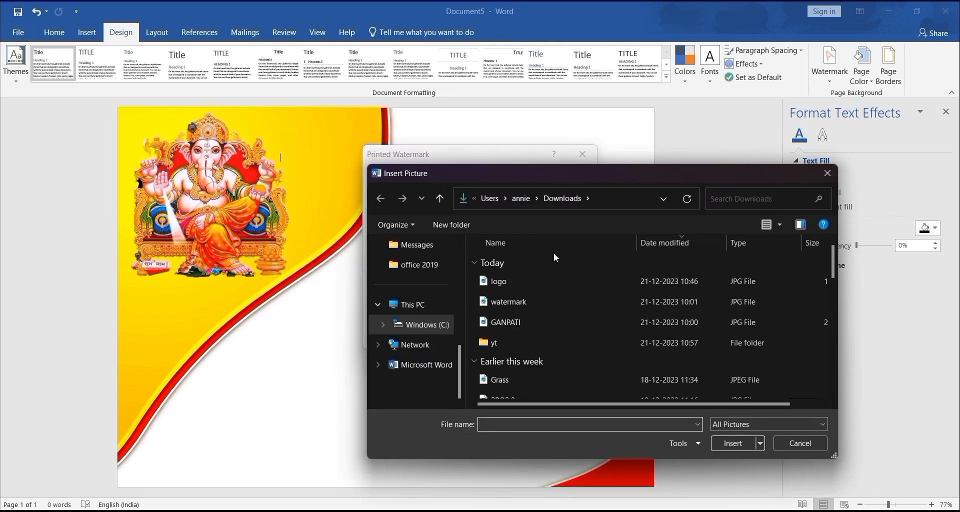
double_click(554, 301)
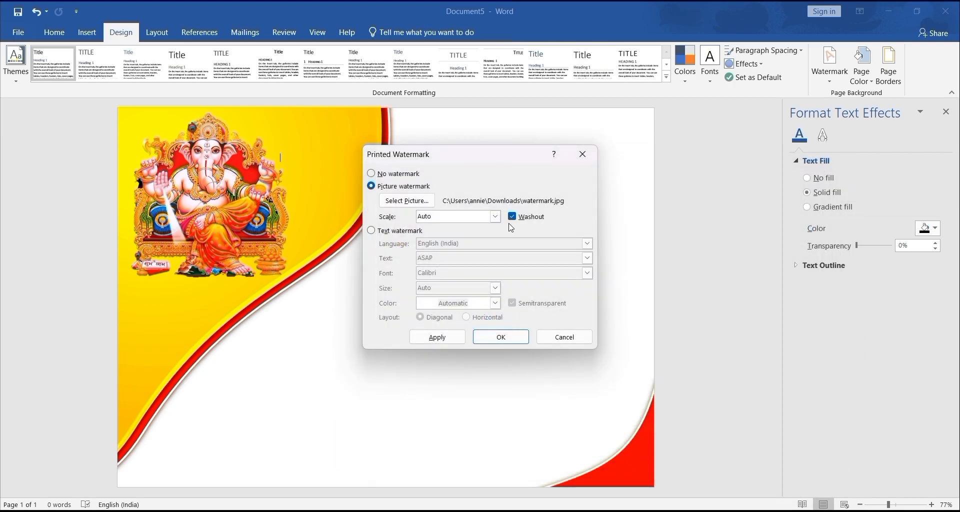
left_click(500, 338)
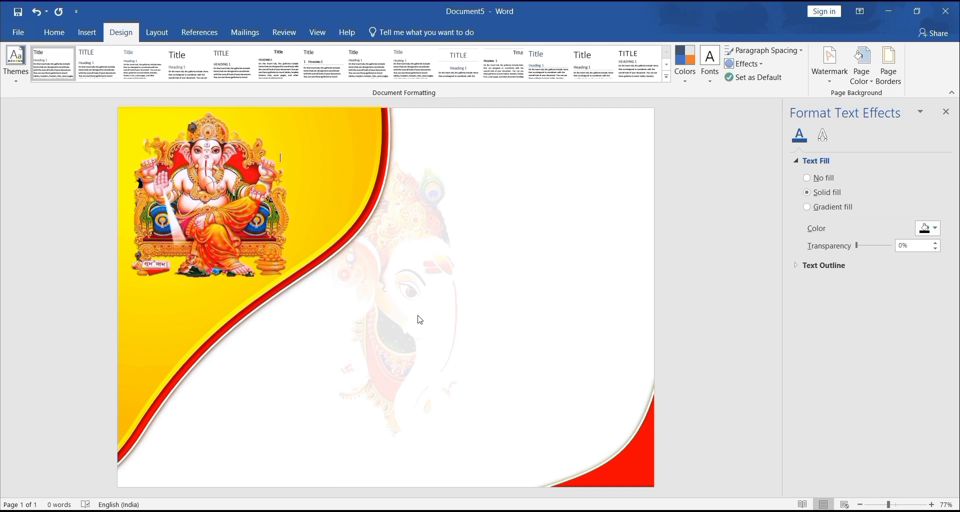
Draw a text box about 13.58 cm high and 14.71 cm wide on the blank area beside the yellow shape
left_click(87, 39)
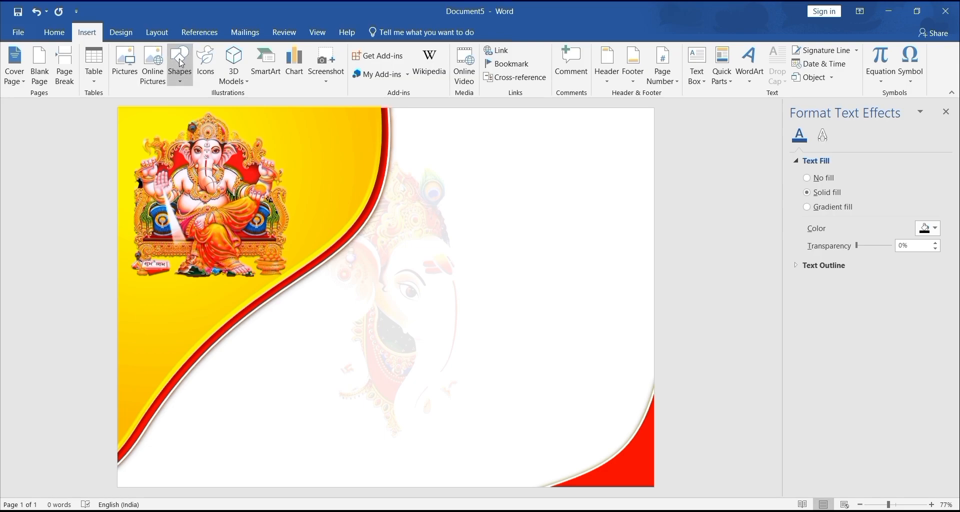
left_click(181, 64)
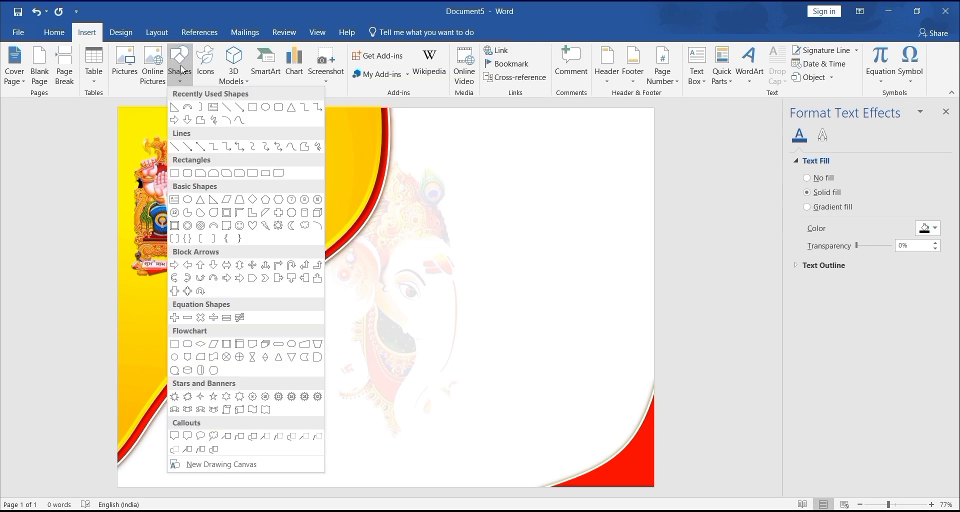
left_click(214, 108)
mouse_move(408, 128)
left_mouse_down()
mouse_move(538, 242)
mouse_move(654, 374)
left_mouse_up()
left_click_drag(409, 252, 390, 251)
Remove the text box's fill and outline
left_click(319, 50)
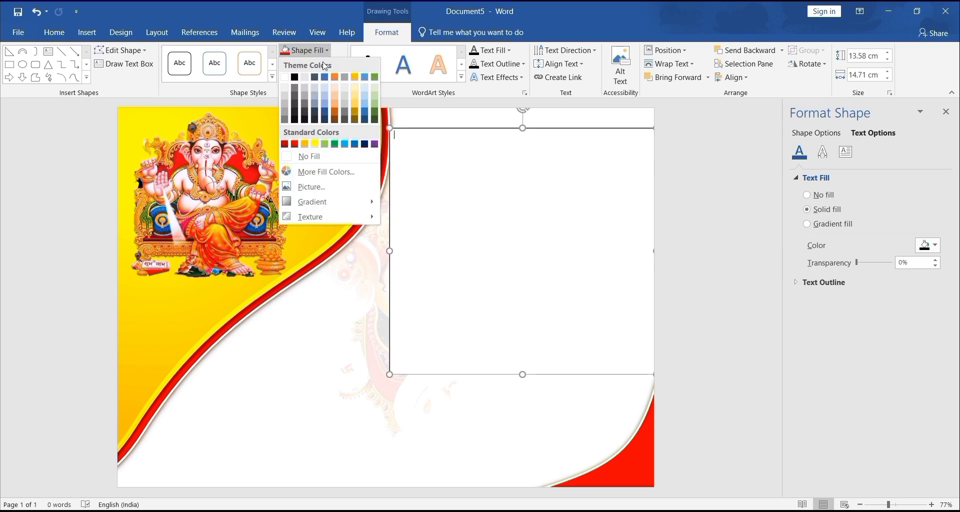
left_click(320, 155)
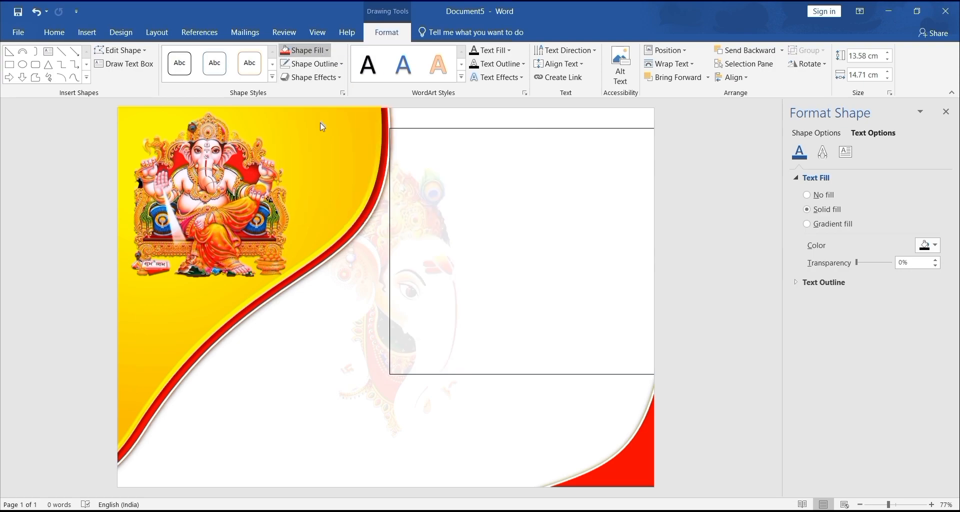
left_click(325, 65)
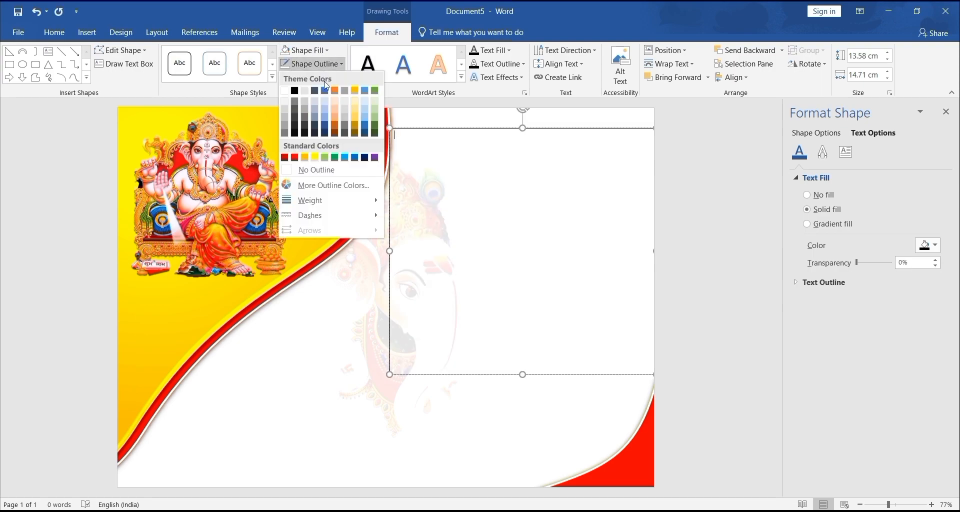
left_click(324, 170)
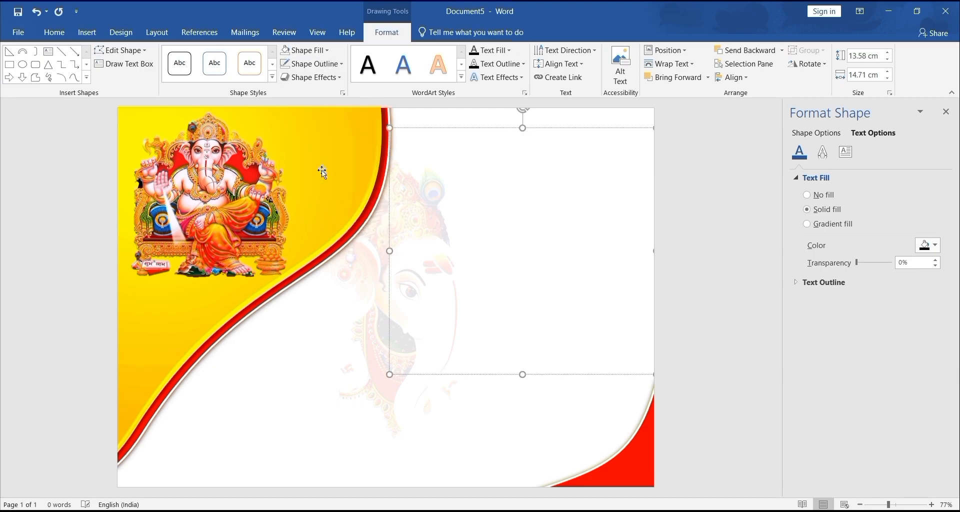
Insert a table with seven columns and six rows in the text box, enlarge it and make its first row shorter
left_click(87, 32)
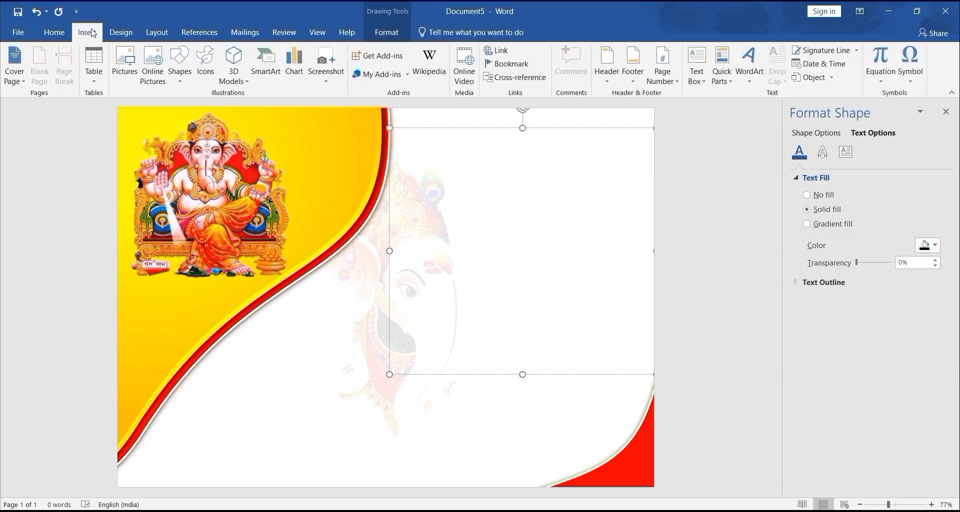
left_click(100, 67)
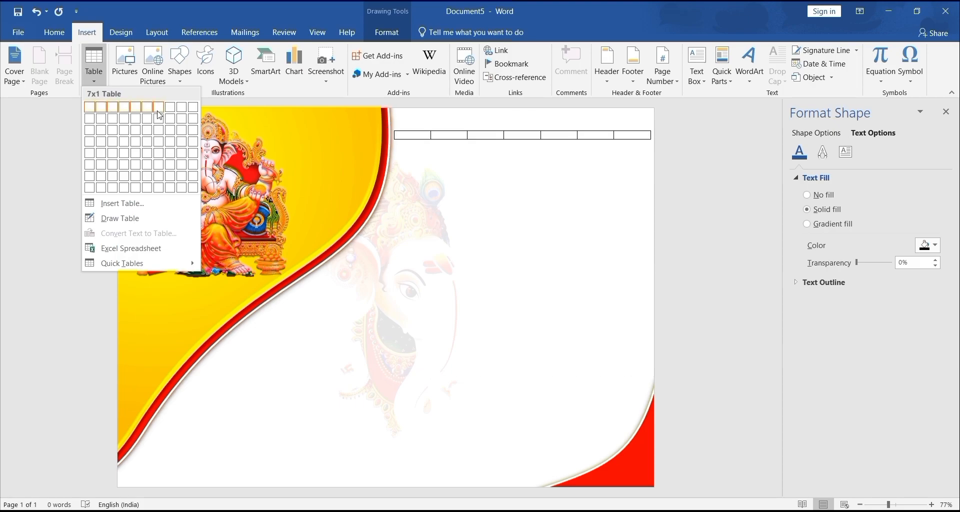
left_click(165, 166)
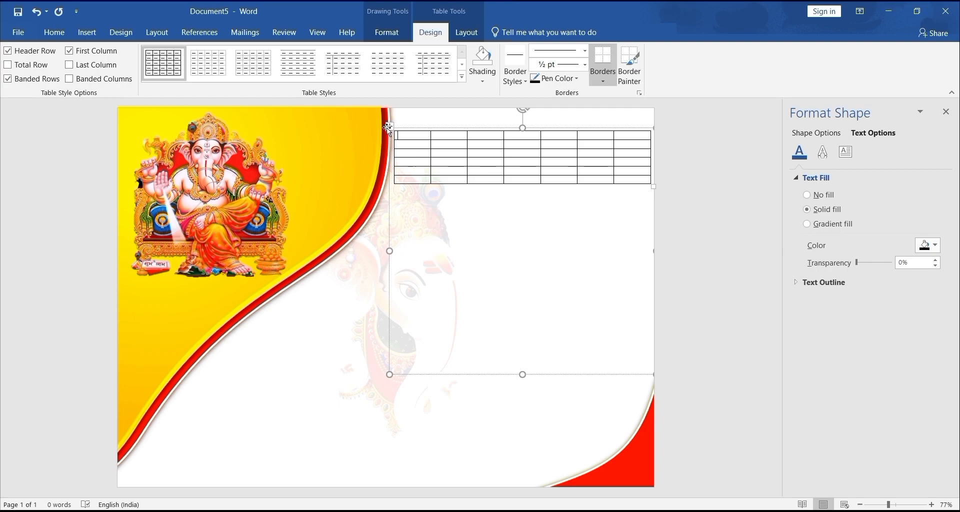
left_click_drag(655, 187, 635, 330)
left_click_drag(615, 163, 615, 149)
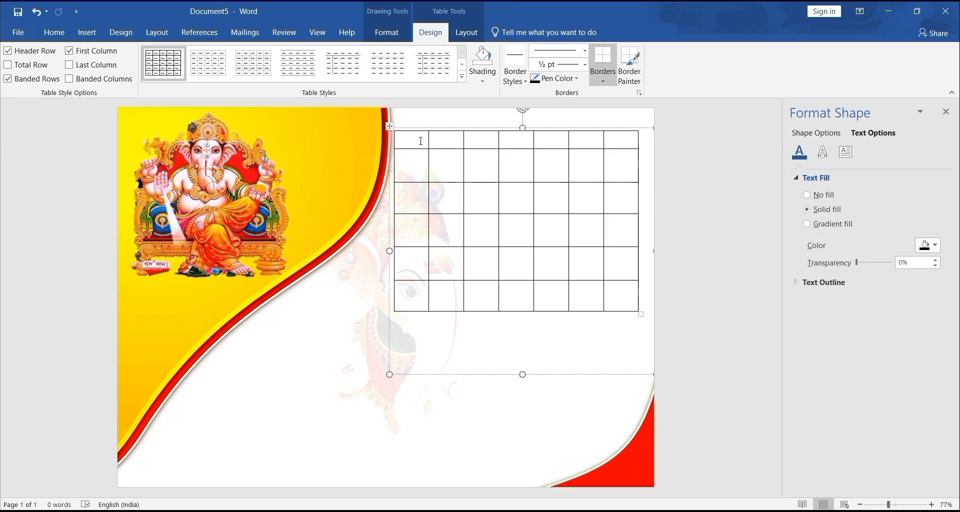
Fill the header row with SUN, MON, TUES, WED, THUR, FRI, SATUR and enter dates 1 to 31, starting under MON
type("SUN\tMON\tTUES\tWED\tTHUR\tFRI\tSATUR\t\t1\t2\t3\t4\t5")
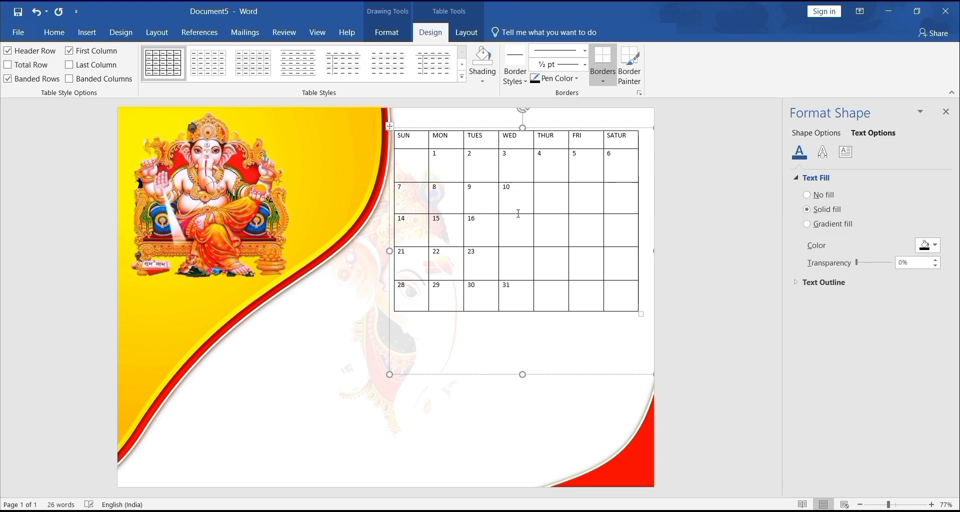
left_click(548, 206)
type("11")
left_click(556, 231)
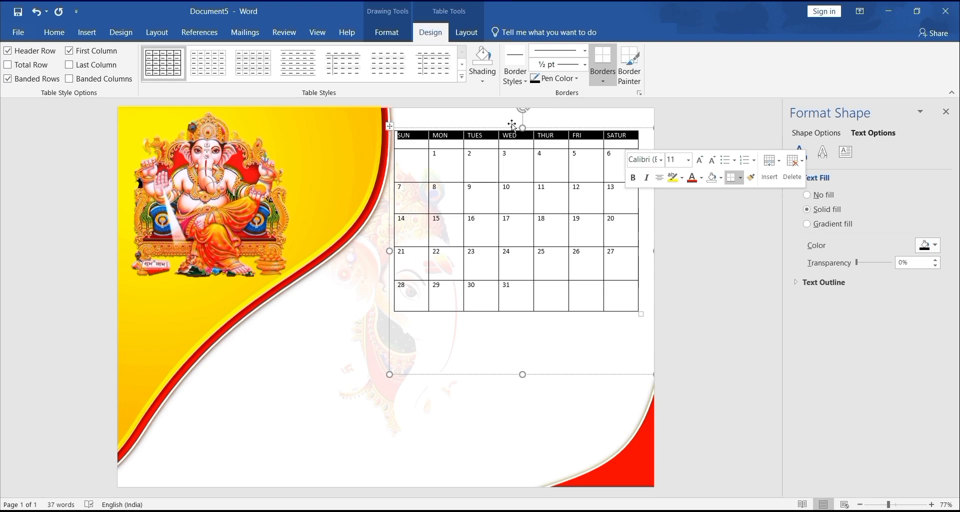
Set the weekday header row's text to Agency FB at size 22
left_click(54, 33)
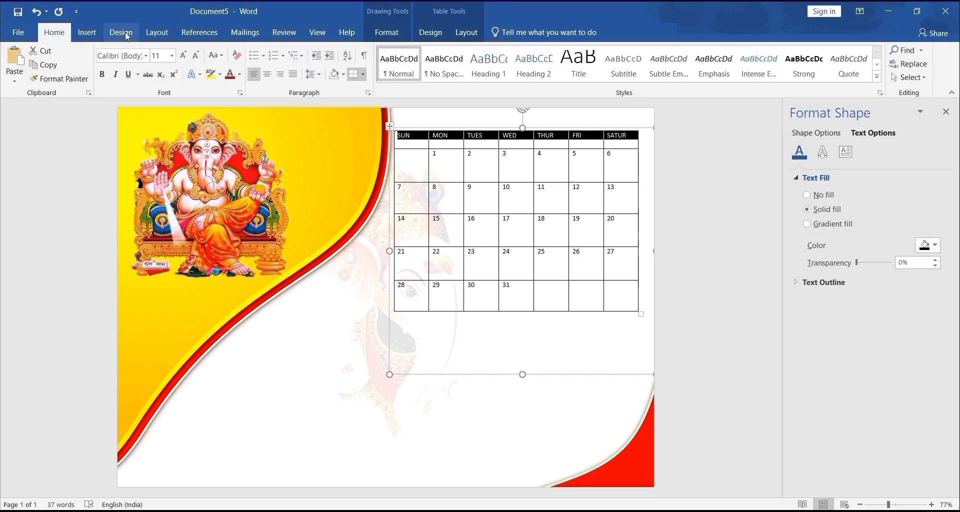
left_click(172, 56)
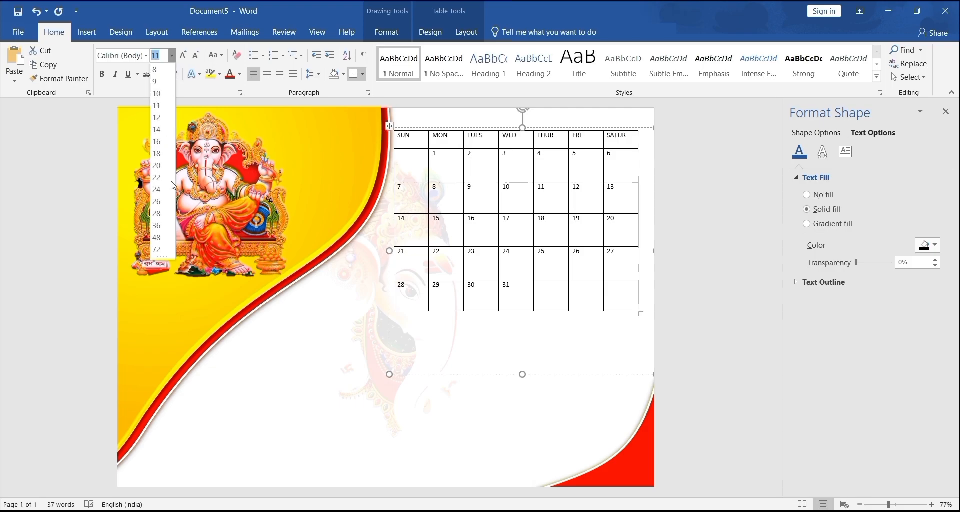
left_click(158, 178)
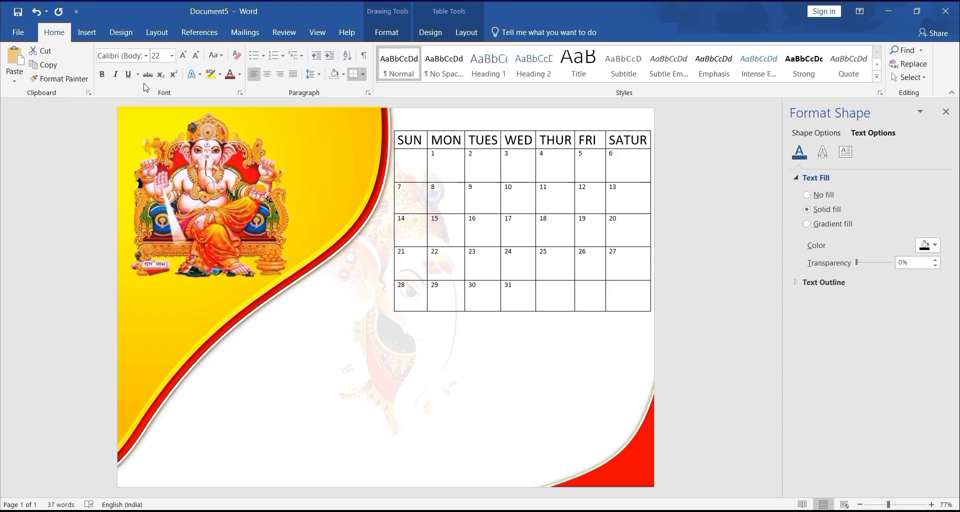
left_click(146, 56)
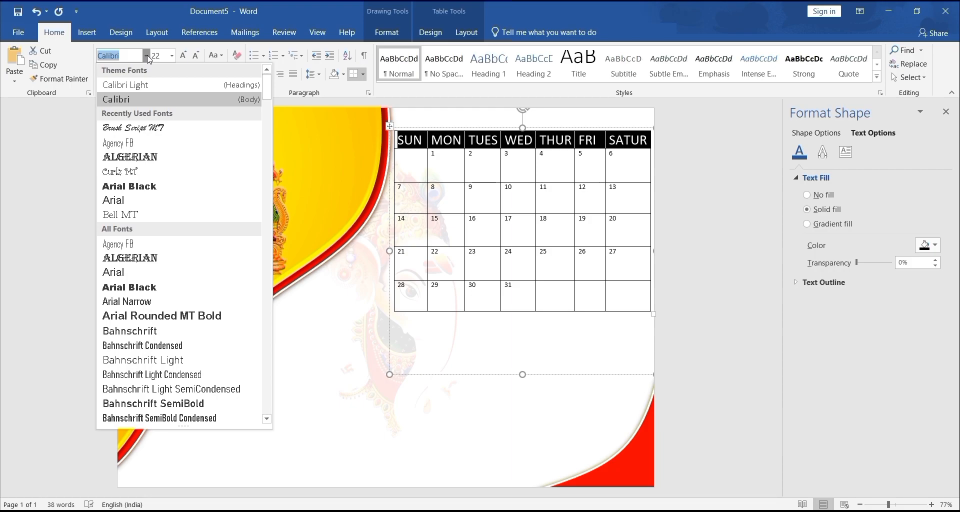
left_click(149, 143)
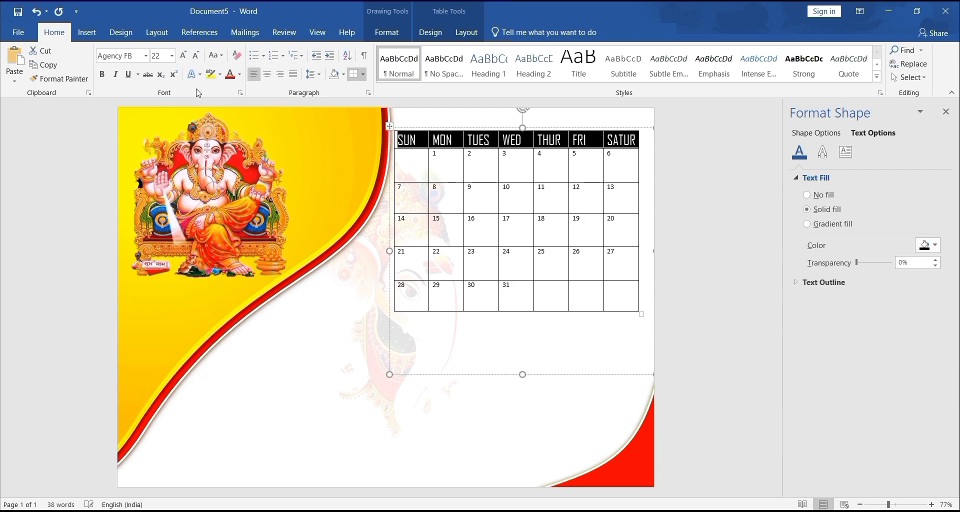
Colour the weekday header text blue and make it underlined and bold
left_click(231, 74)
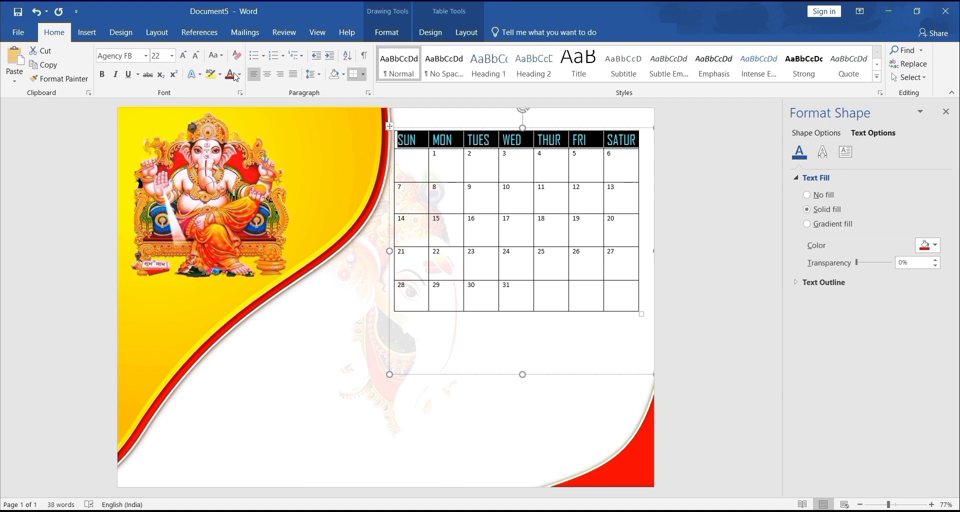
left_click(239, 74)
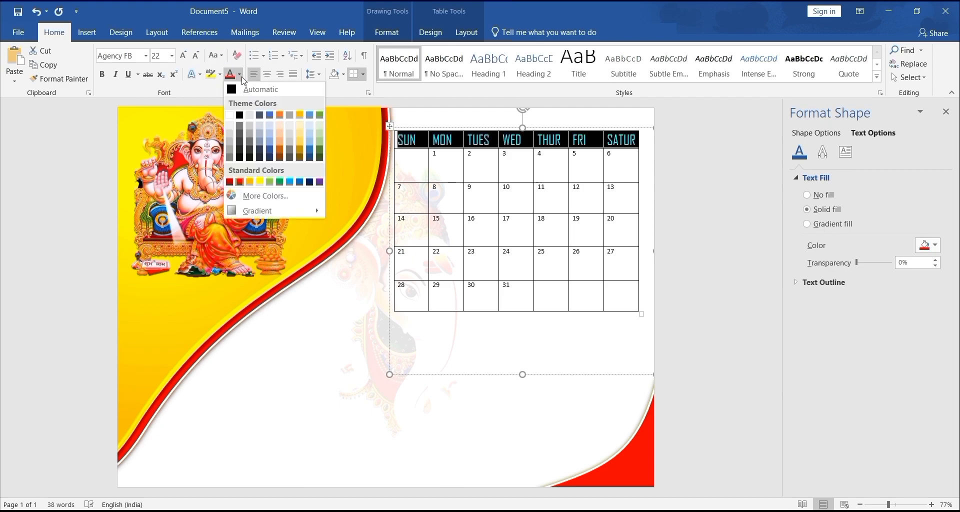
left_click(273, 118)
left_click(128, 74)
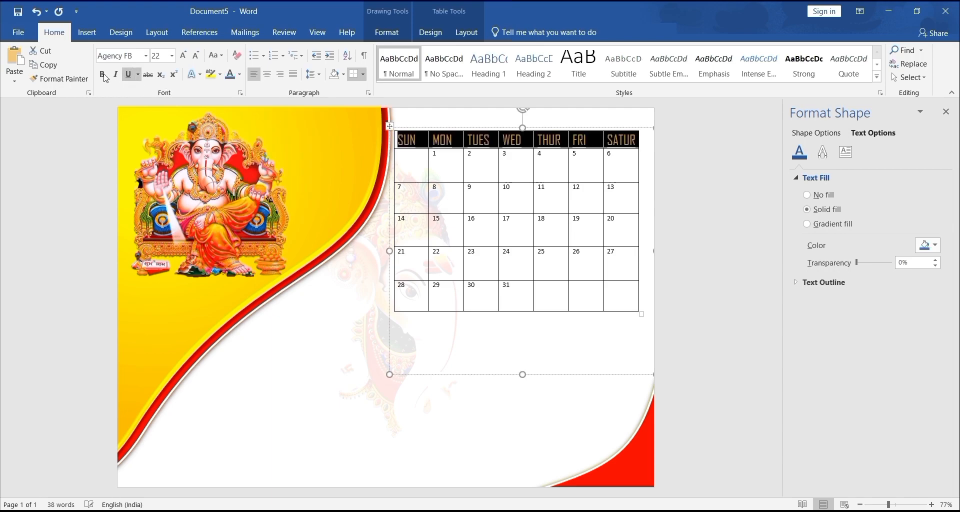
left_click(103, 76)
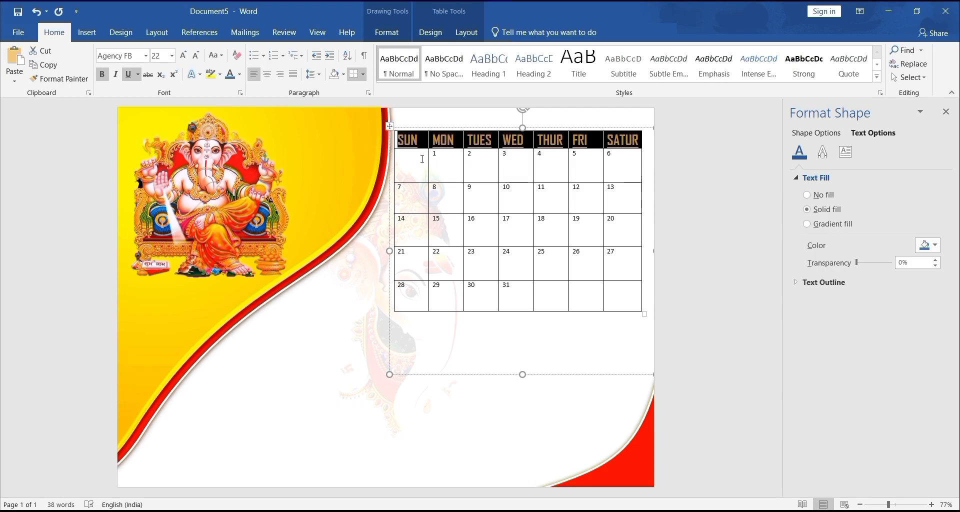
Format the dates in the Sunday to Friday columns as Agency FB, size 22, centred, with Automatic font colour
left_click_drag(422, 159, 580, 298)
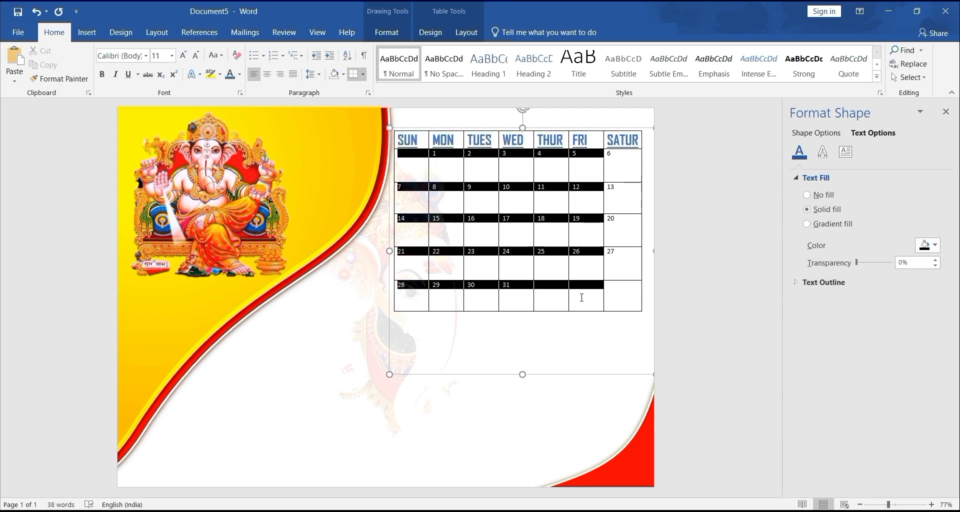
left_click(146, 56)
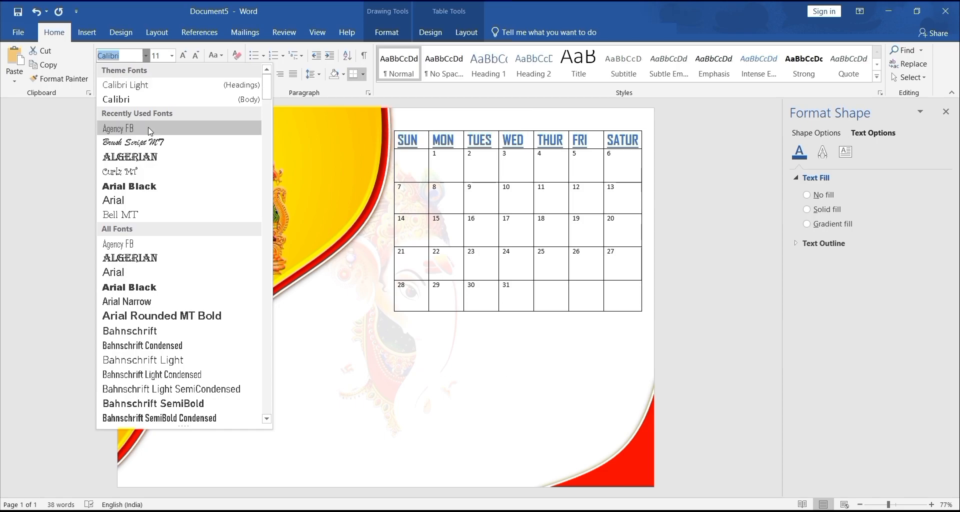
left_click(148, 128)
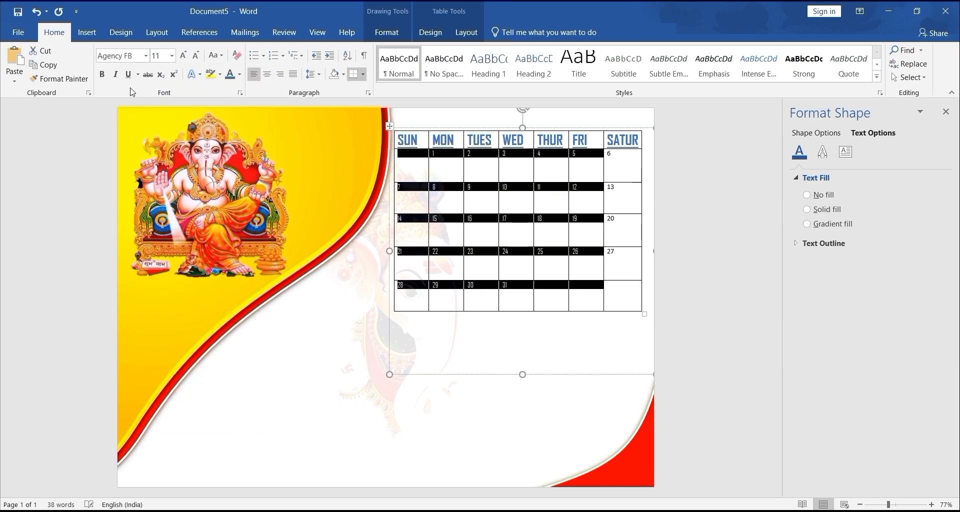
left_click(172, 56)
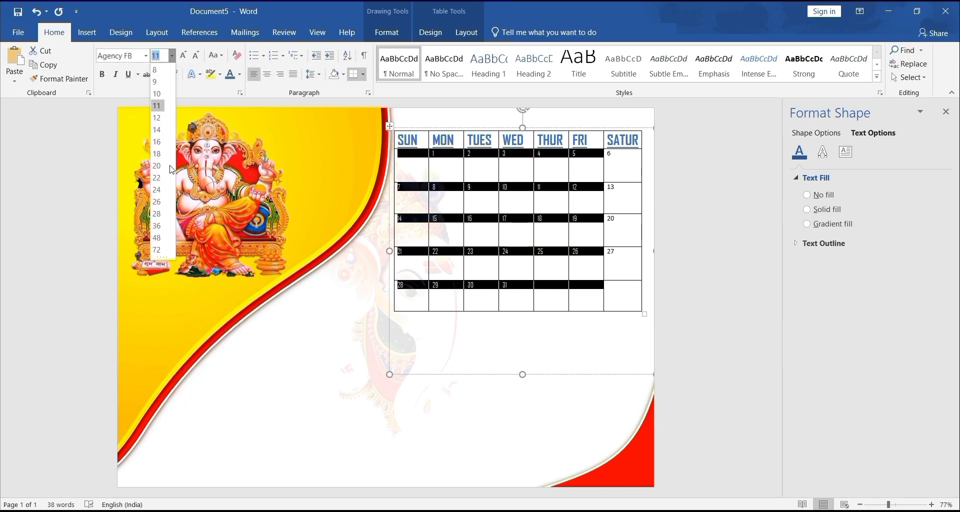
left_click(157, 177)
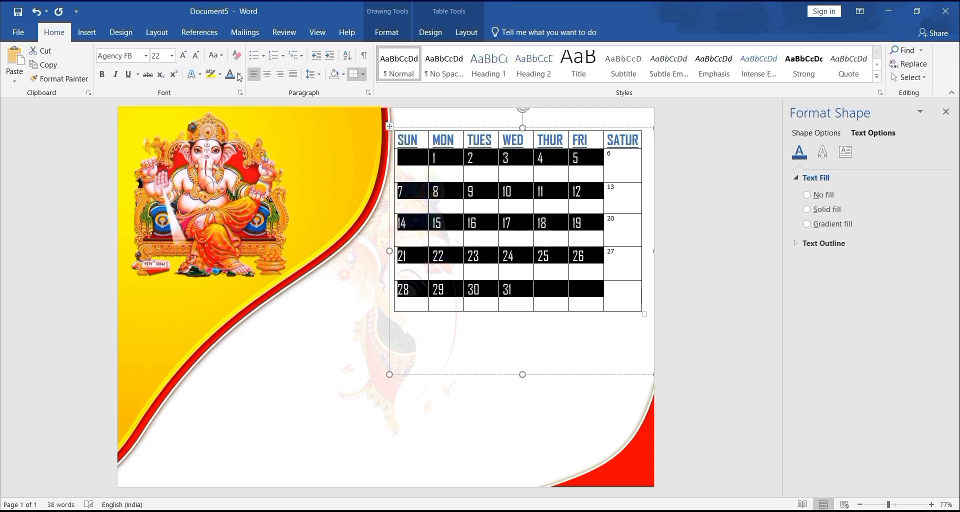
left_click(268, 75)
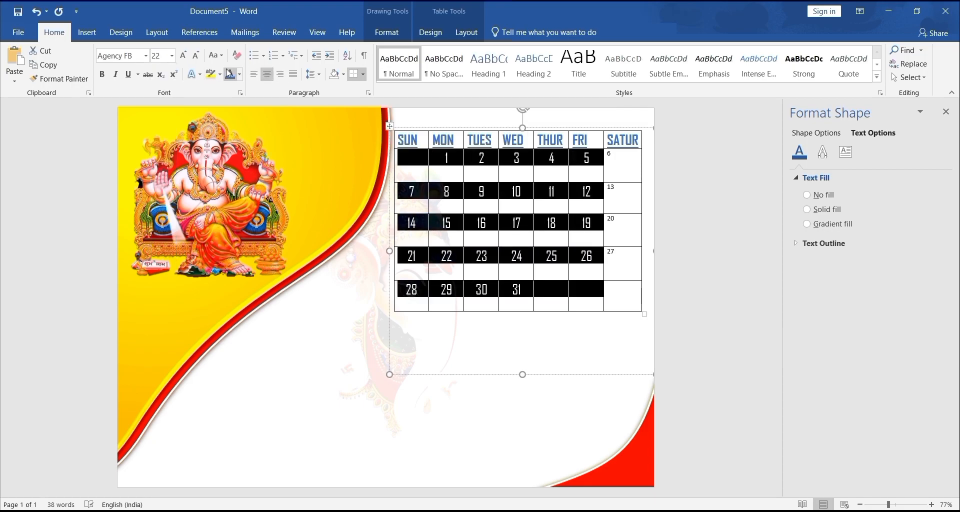
left_click(240, 74)
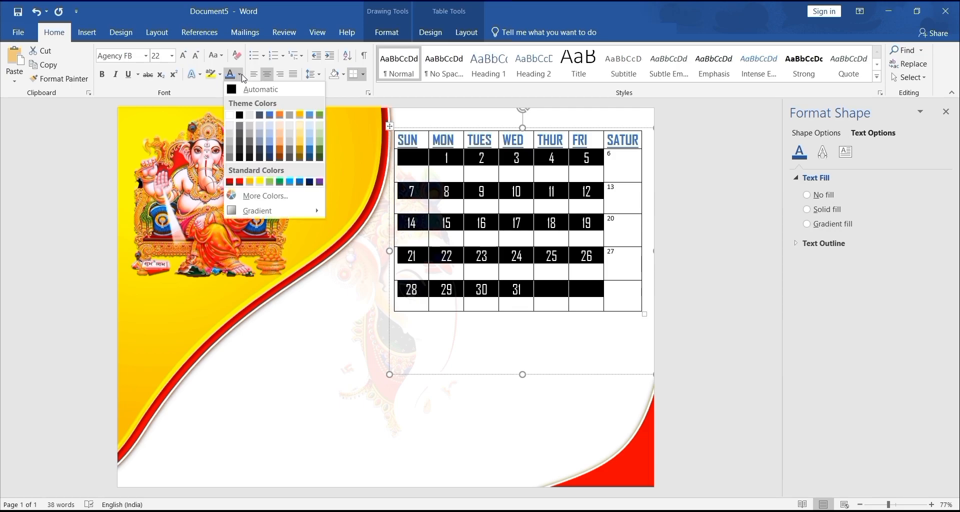
left_click(253, 92)
Format the Saturday dates as Agency FB, size 22, centred
left_click_drag(607, 155, 627, 248)
left_click(172, 56)
left_click(157, 180)
left_click(146, 56)
left_click(128, 119)
left_click(267, 74)
left_click(625, 166)
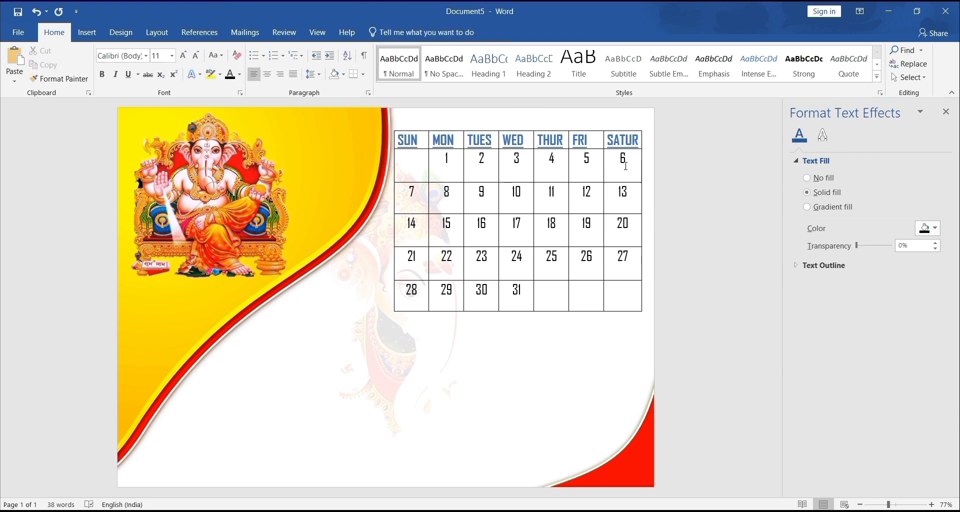
Change the font colour of the Saturday and Sunday dates to red
left_click_drag(618, 162, 627, 270)
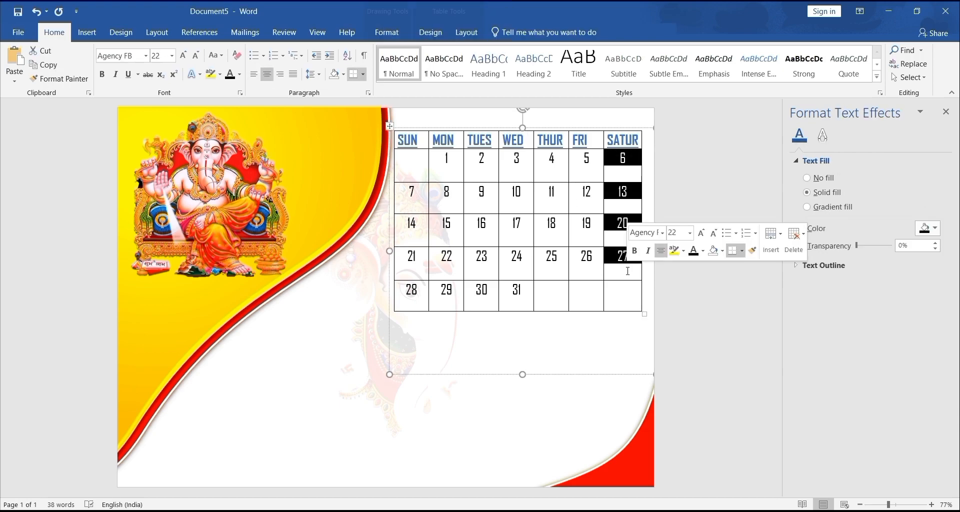
left_click(705, 252)
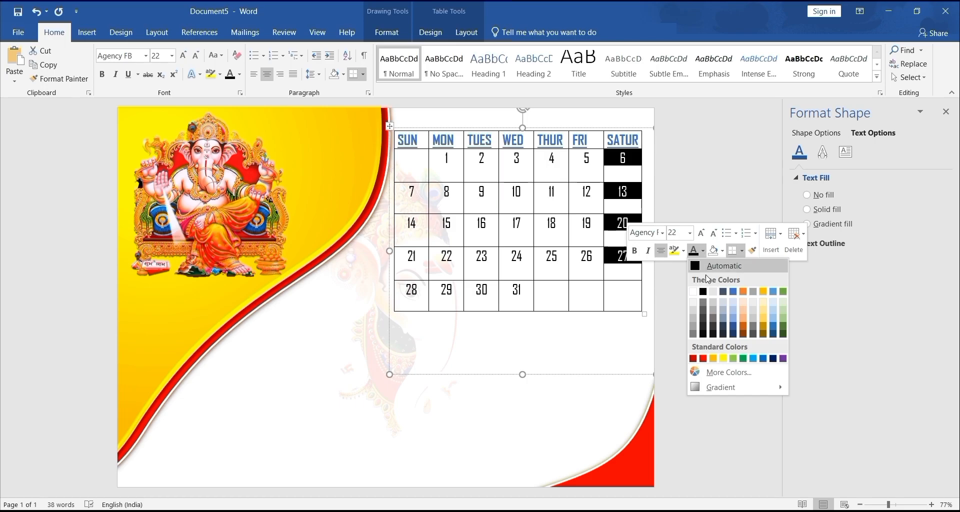
left_click(704, 358)
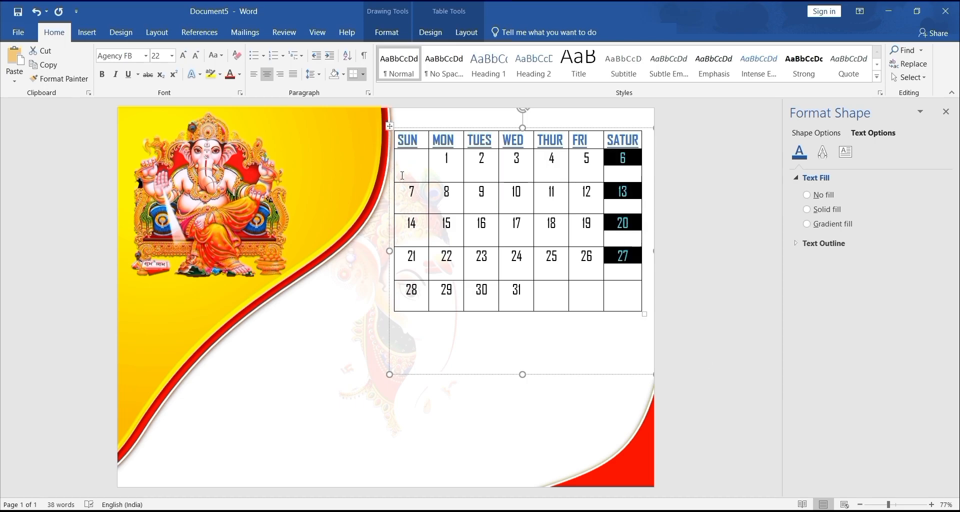
left_click_drag(405, 194, 419, 299)
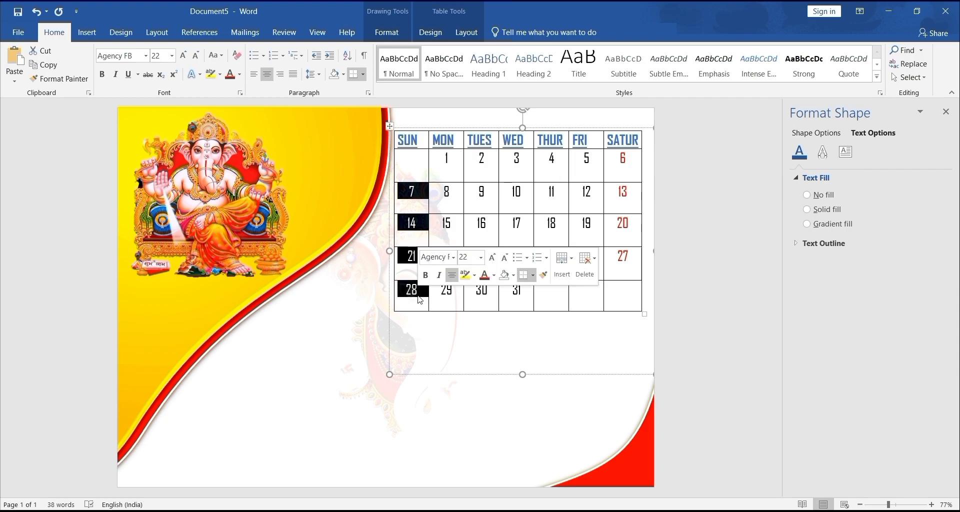
left_click(484, 275)
left_click(489, 290)
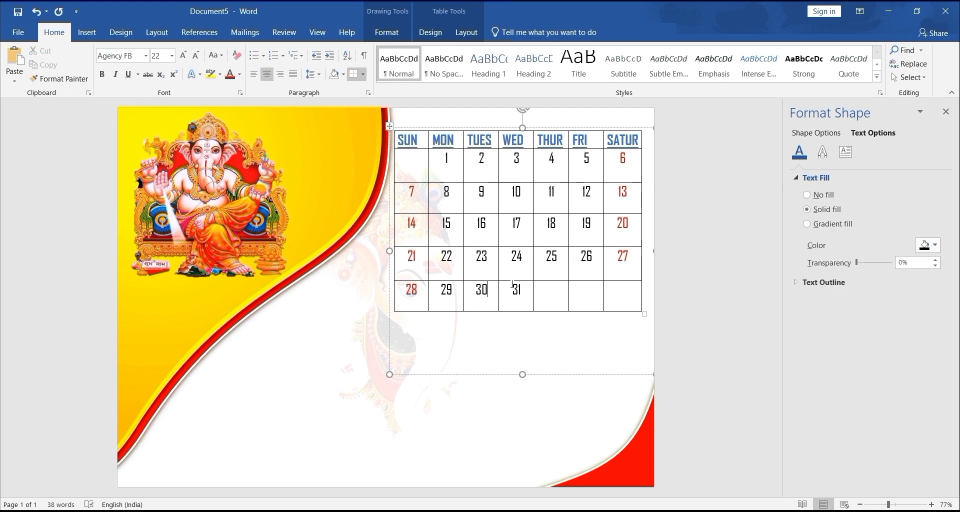
Colour the holiday dates 26, 15 and 1 red
left_click_drag(582, 254, 593, 255)
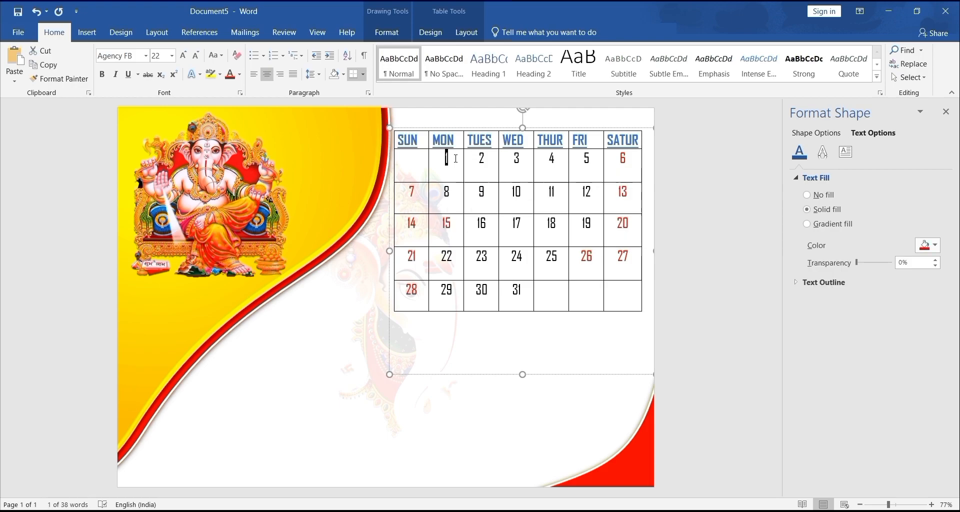
double_click(445, 157)
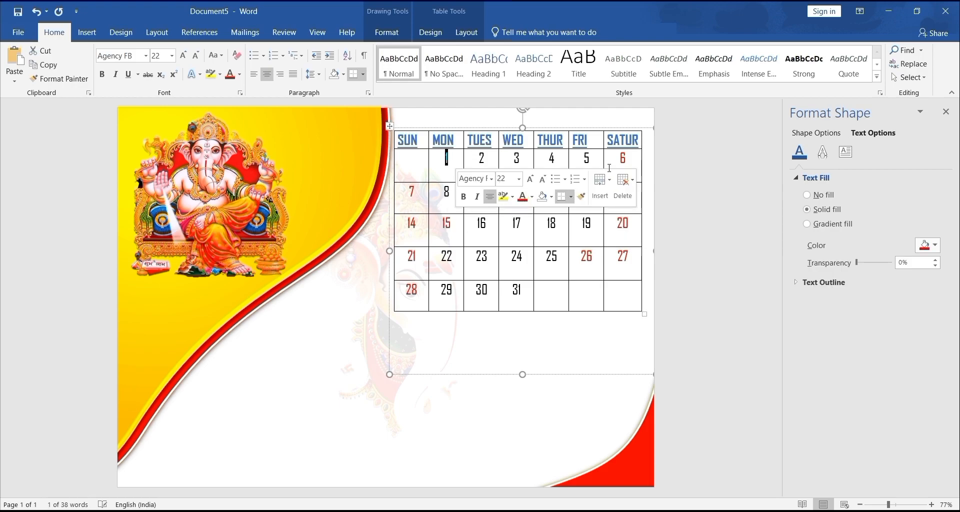
left_click(330, 159)
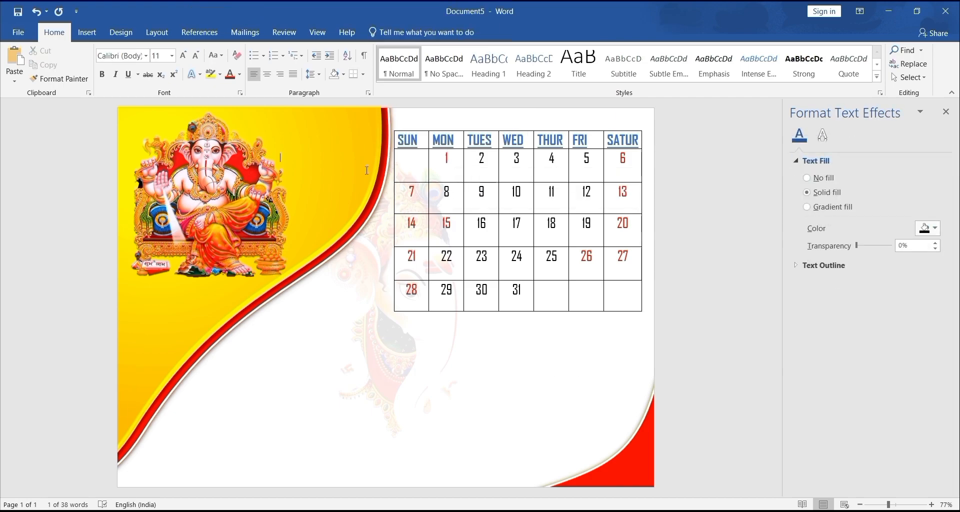
Remove all borders from the whole calendar table
left_click(395, 136)
left_click(395, 128)
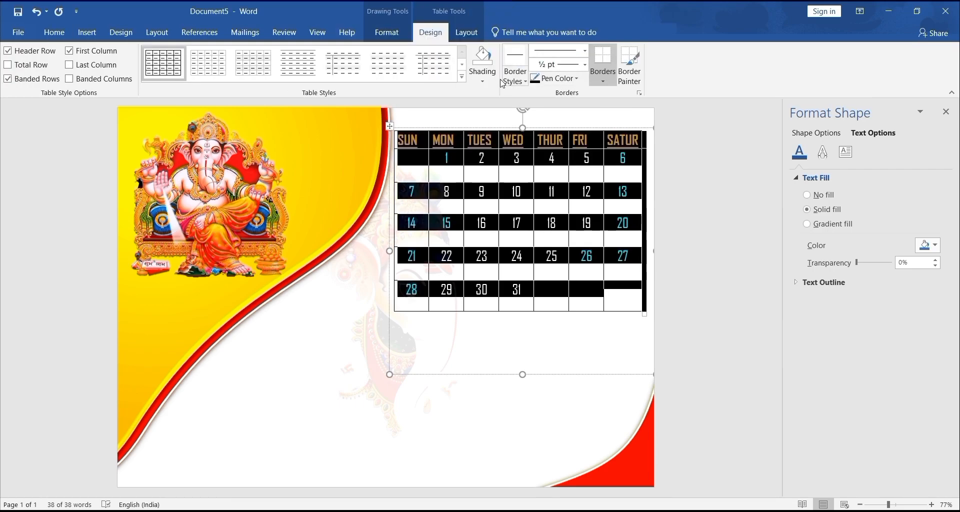
left_click(602, 80)
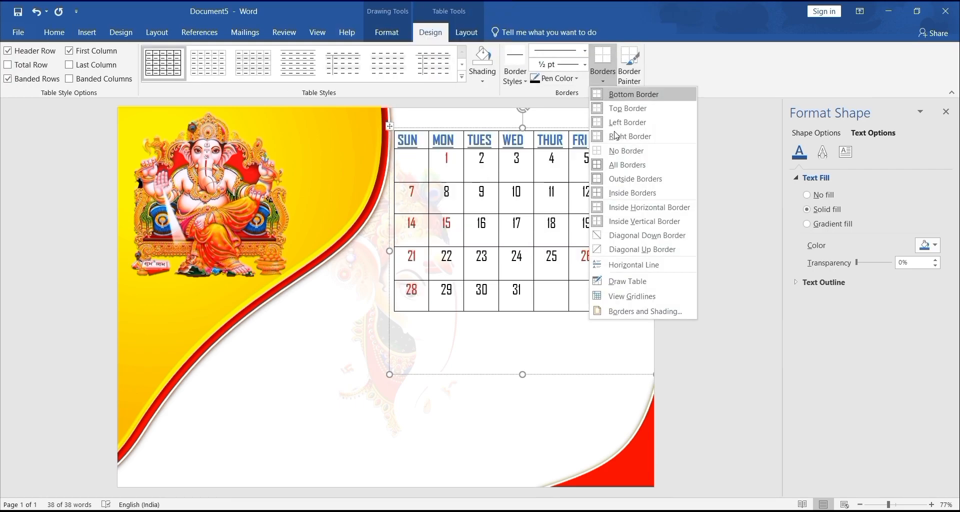
left_click(620, 150)
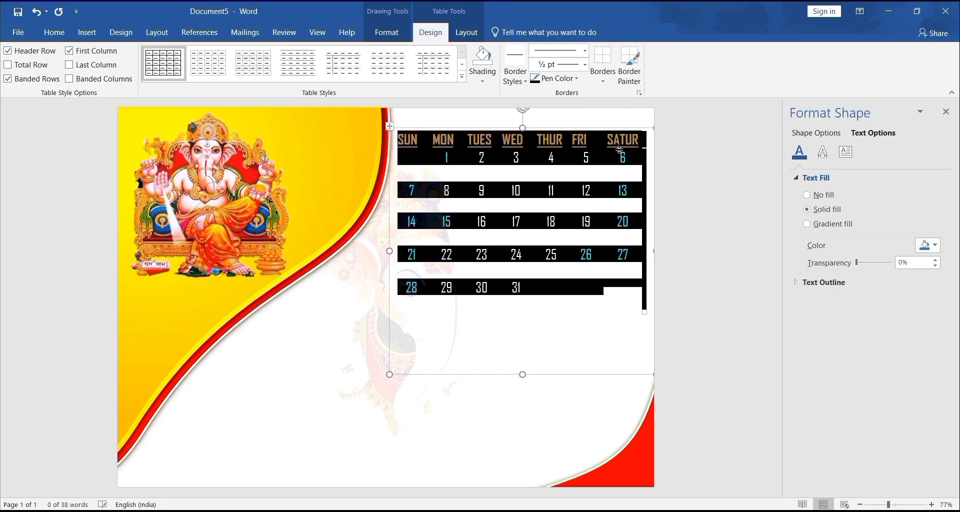
left_click(563, 336)
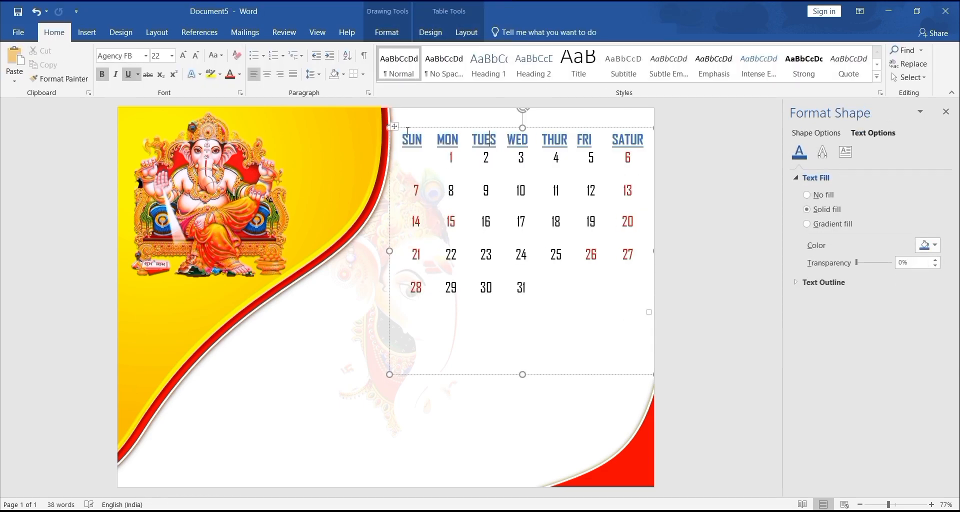
Move the text box with the calendar table further down the page, leaving room for a heading above the weekday names
left_click(394, 127)
mouse_move(394, 162)
left_mouse_down()
mouse_move(396, 195)
mouse_move(390, 172)
left_mouse_up()
left_click_drag(471, 373, 470, 414)
left_click(510, 147)
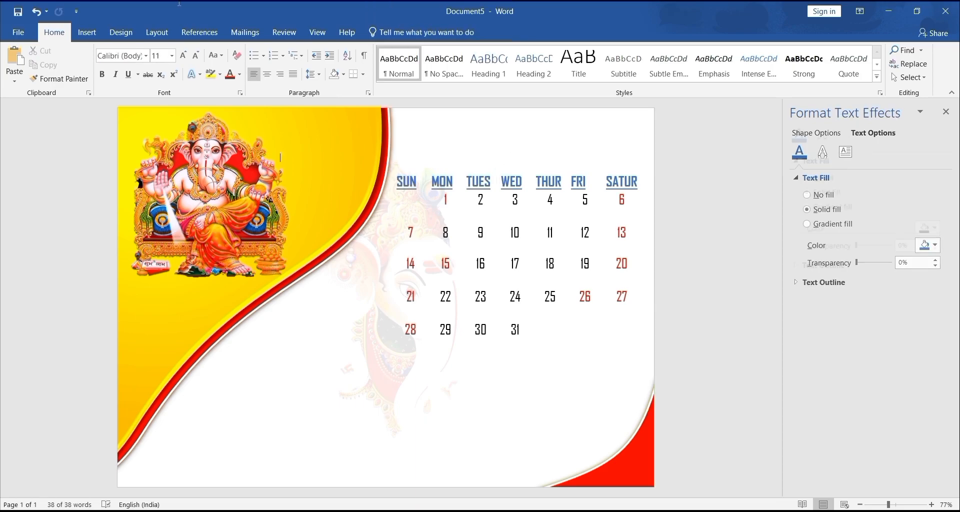
Draw a text box about 14.08 cm wide and 2.57 cm high above the weekday names
left_click(86, 32)
left_click(179, 63)
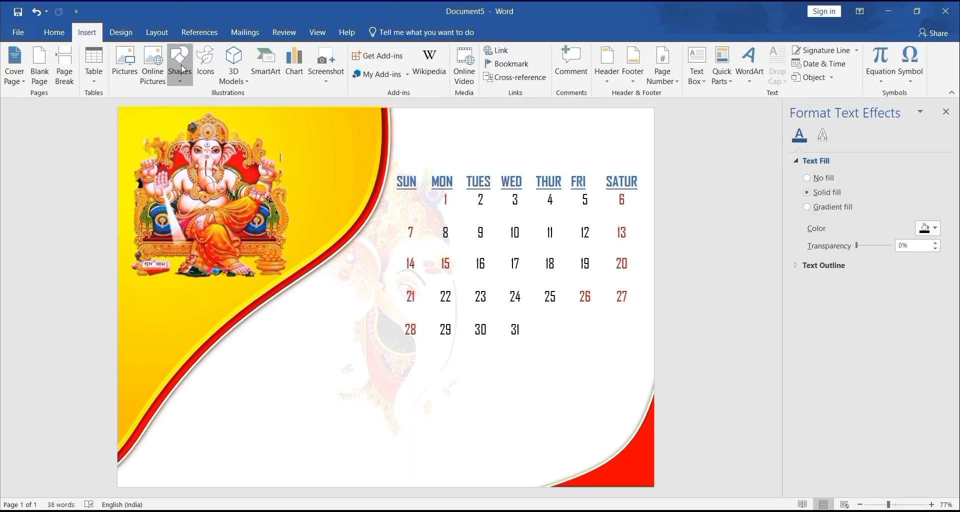
left_click(213, 108)
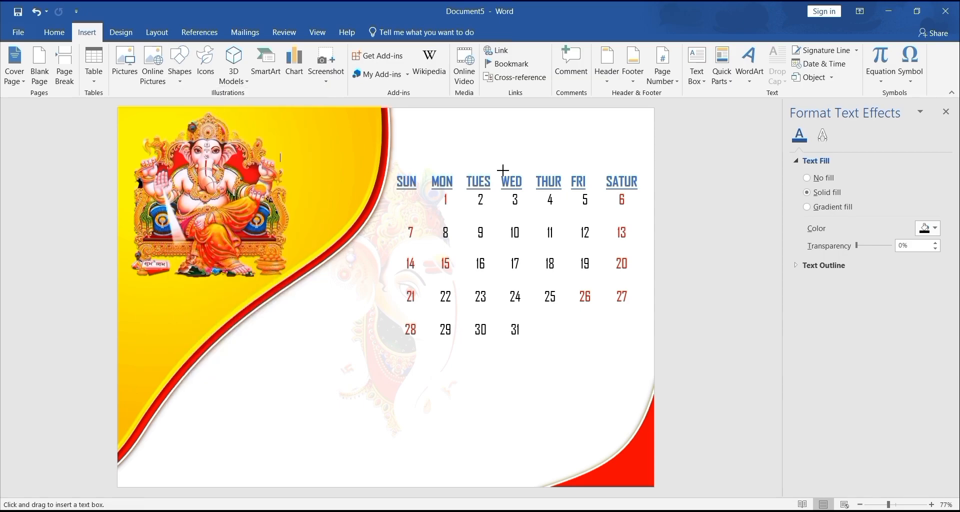
mouse_move(407, 127)
left_mouse_down()
mouse_move(594, 193)
mouse_move(650, 174)
left_mouse_up()
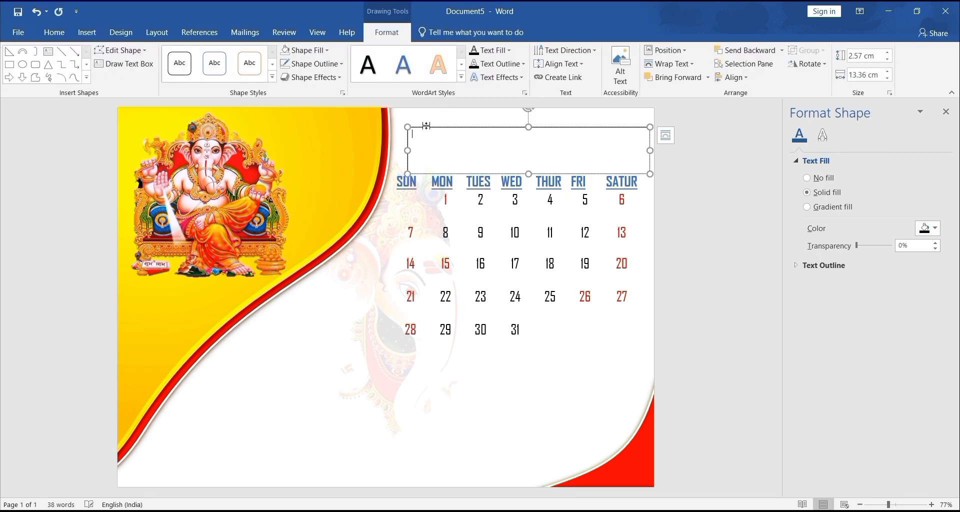
left_click_drag(407, 150, 395, 150)
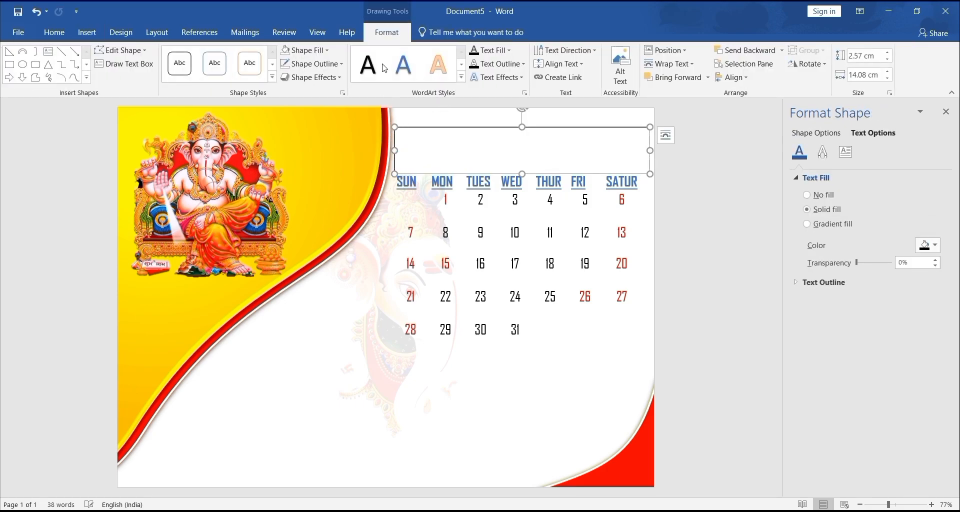
Remove the fill and outline of the heading text box and enter JANUARY 2024 in it
left_click(309, 50)
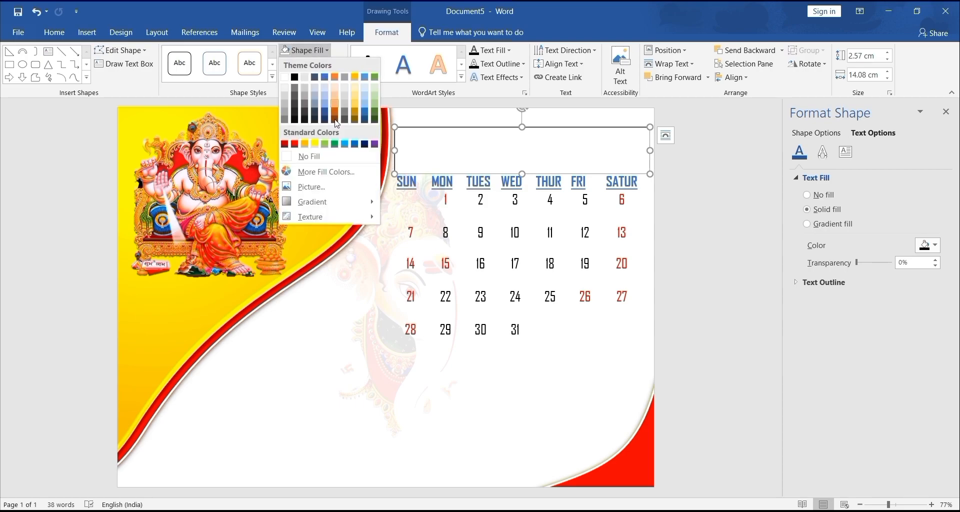
left_click(341, 156)
left_click(332, 64)
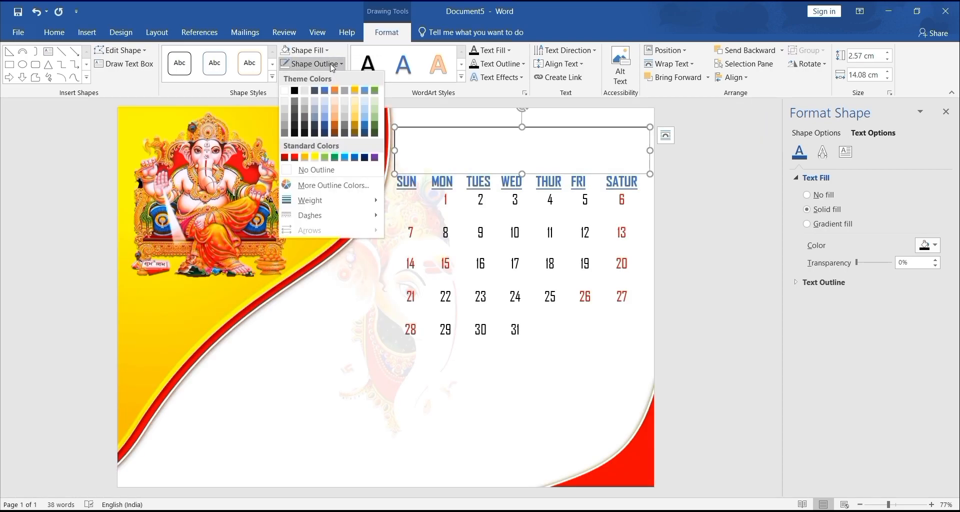
left_click(334, 170)
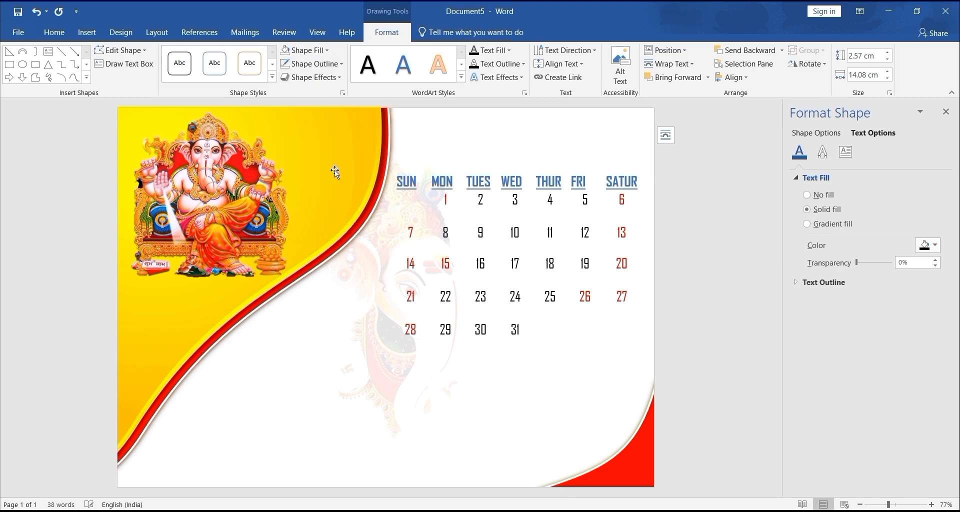
left_click(508, 148)
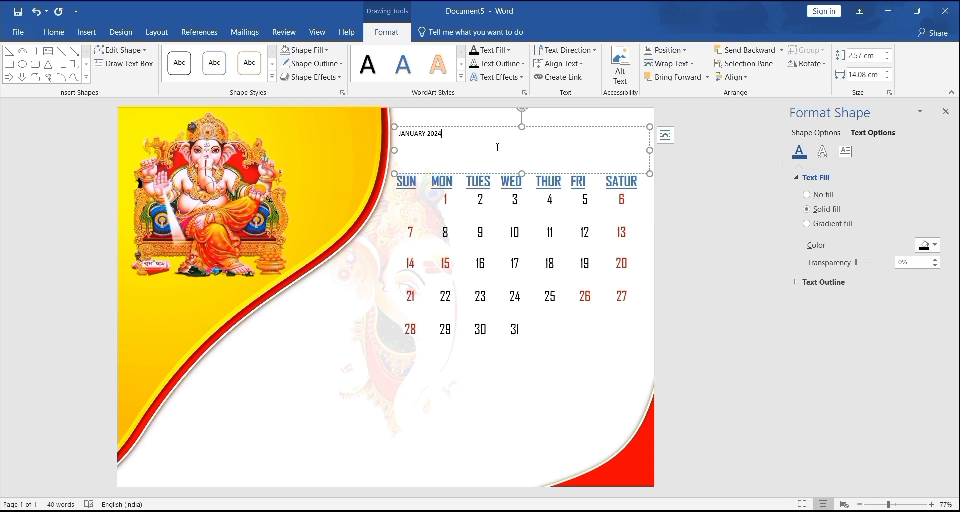
Apply the gold bevelled WordArt style to the JANUARY 2024 heading
key("ctrl+a")
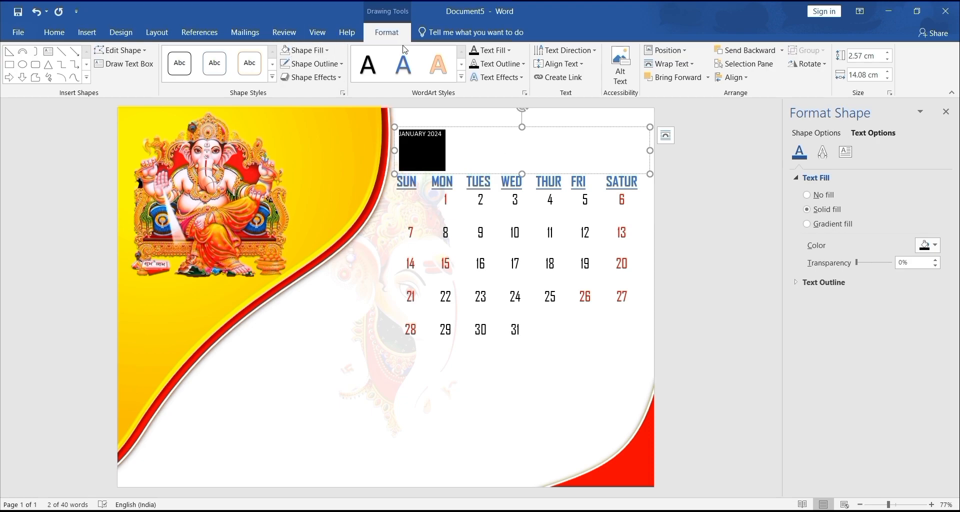
left_click(461, 77)
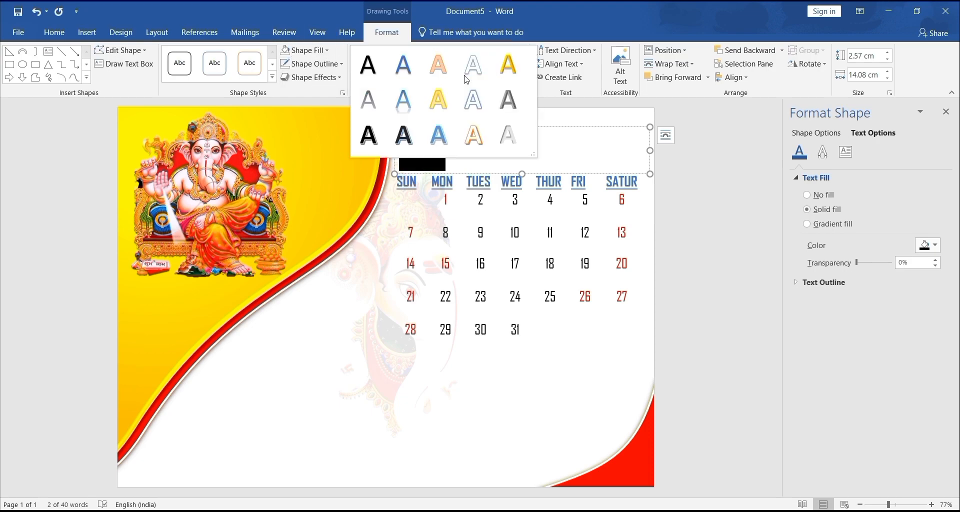
left_click(511, 64)
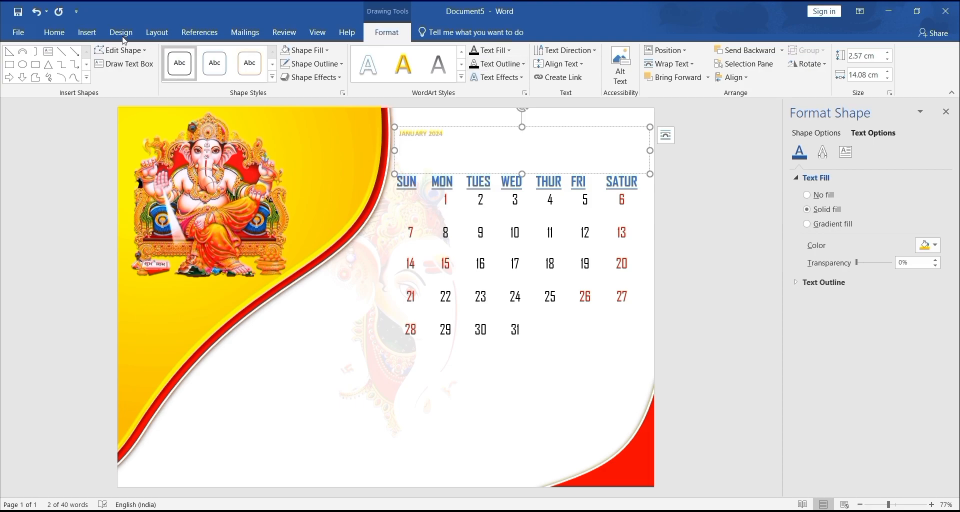
Set the JANUARY 2024 heading in Algerian, size 48
left_click(72, 34)
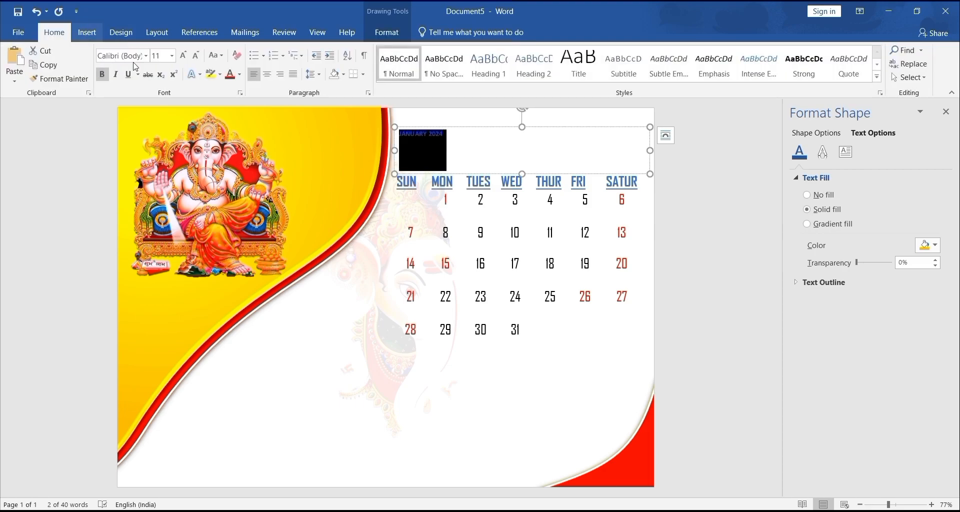
left_click(147, 56)
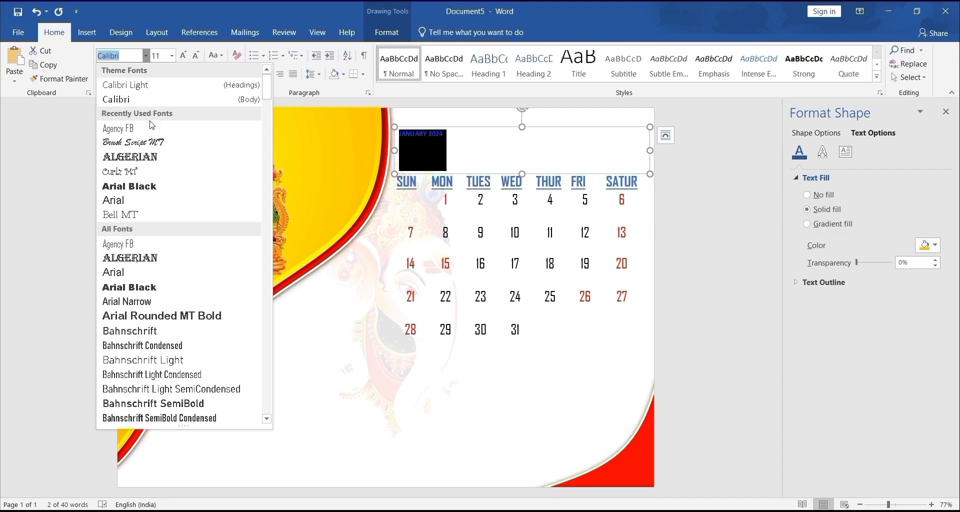
left_click(161, 156)
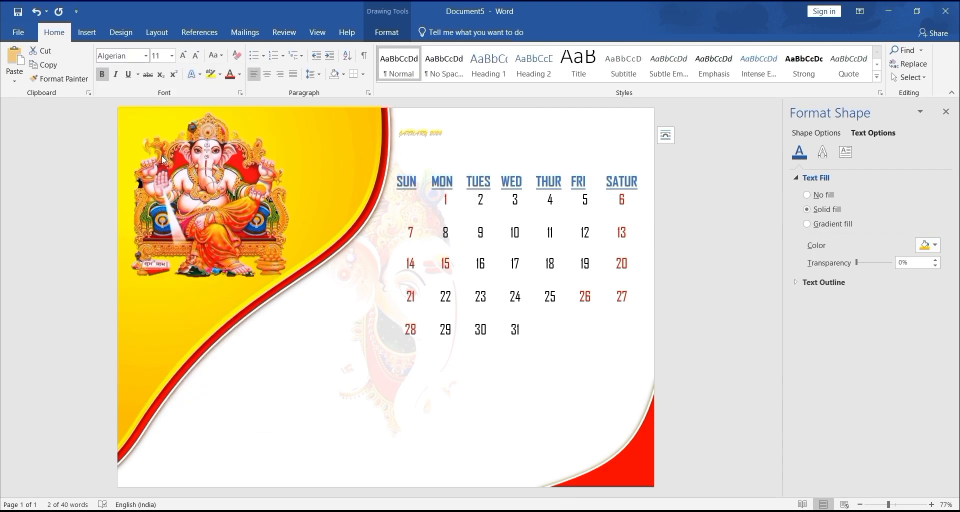
left_click(173, 56)
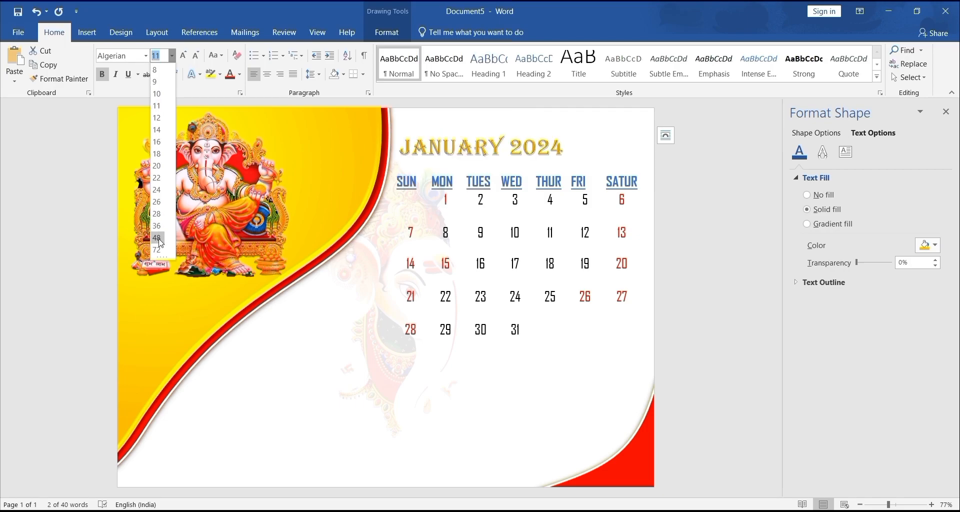
left_click(159, 238)
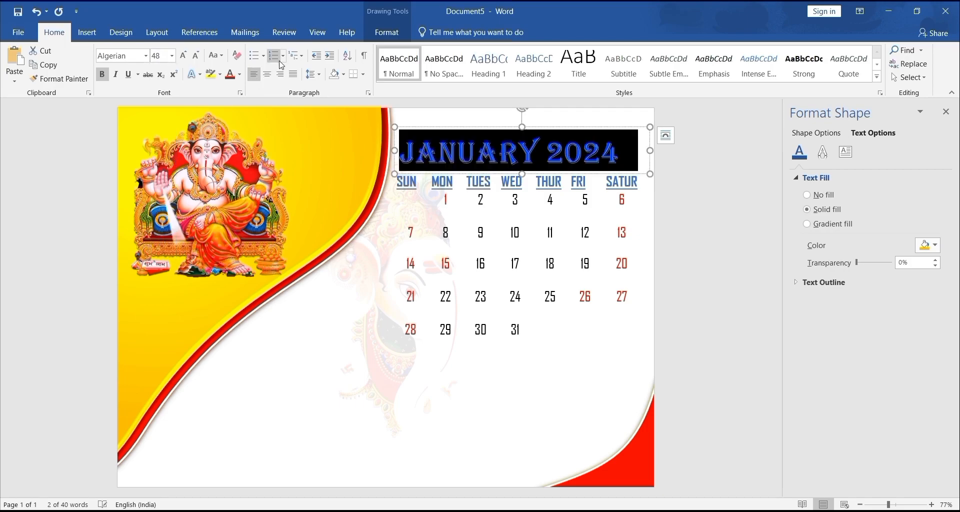
Centre and underline the JANUARY 2024 heading and colour it red
left_click(269, 74)
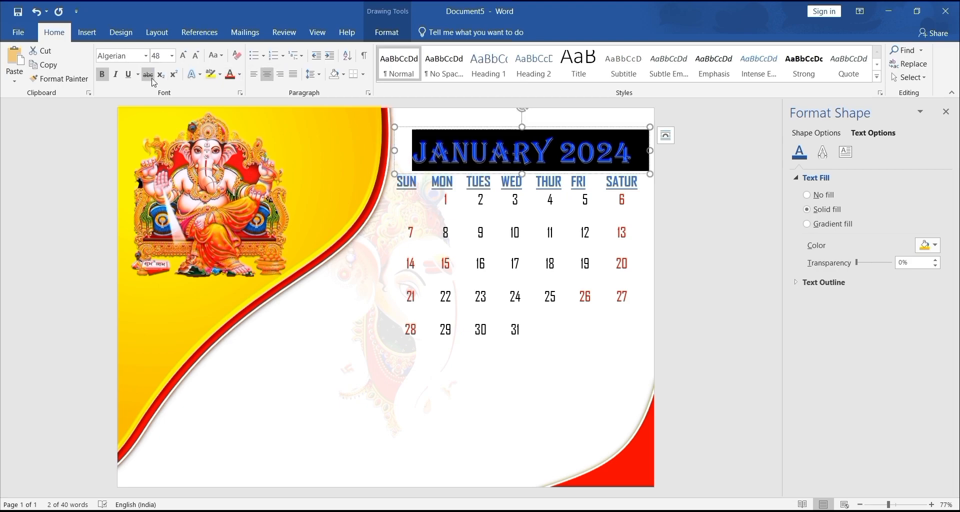
left_click(128, 75)
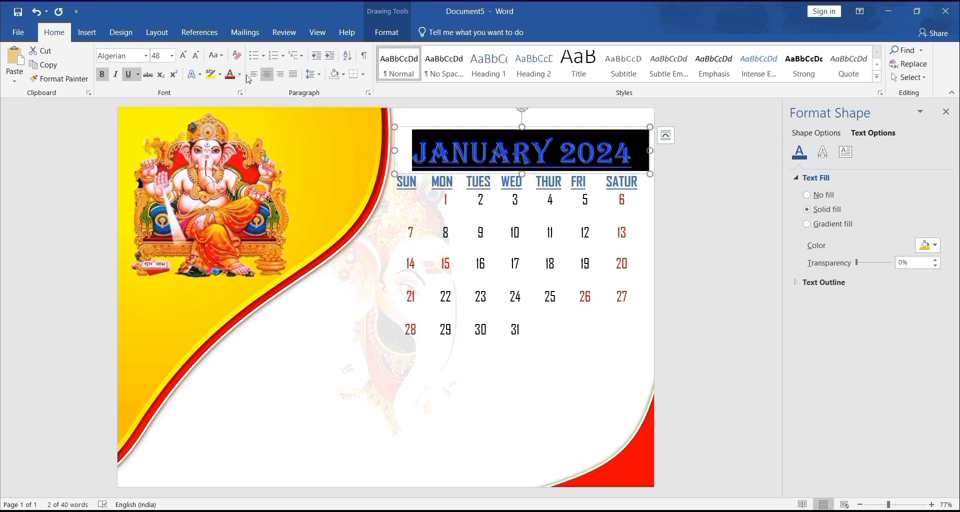
left_click(231, 75)
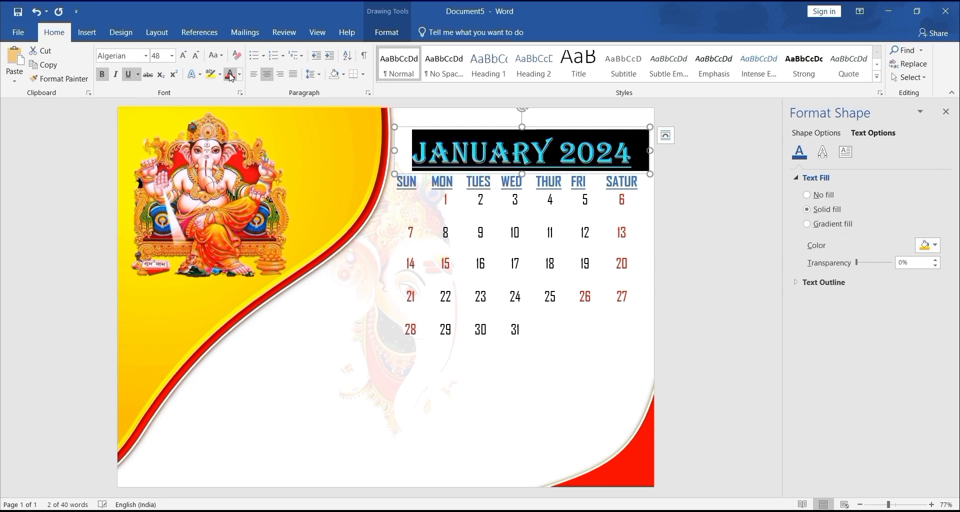
left_click(674, 263)
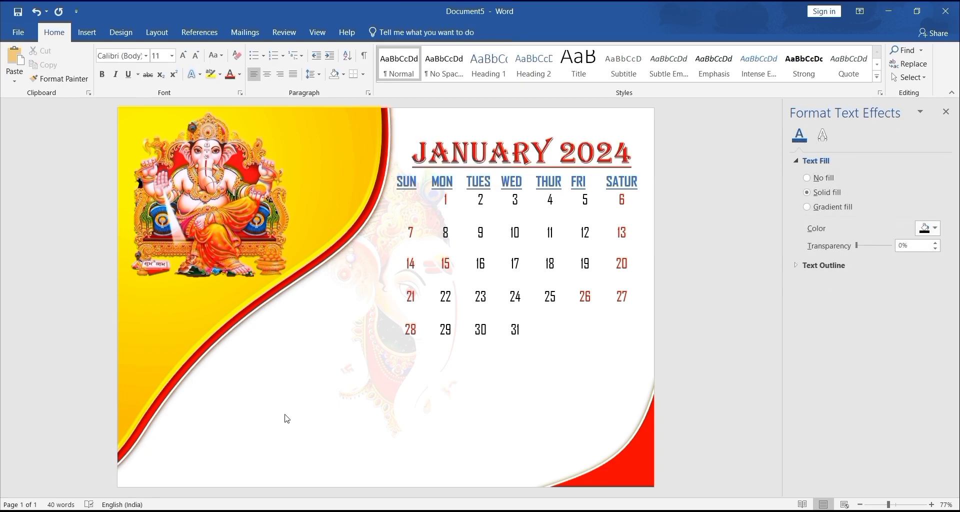
Draw a text box about 24.05 cm wide and 2.54 cm high along the page's bottom edge and enter PUBLIC HOLIDAYS
left_click(87, 33)
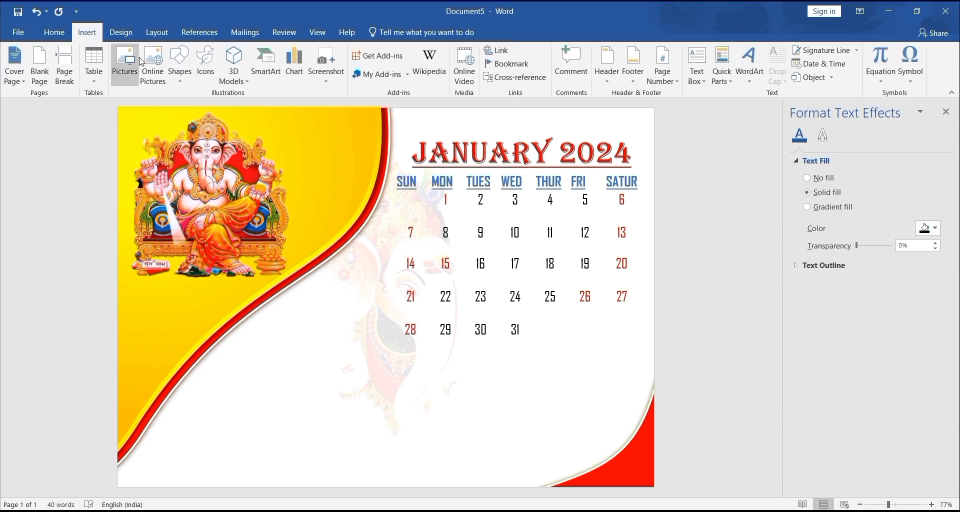
left_click(186, 78)
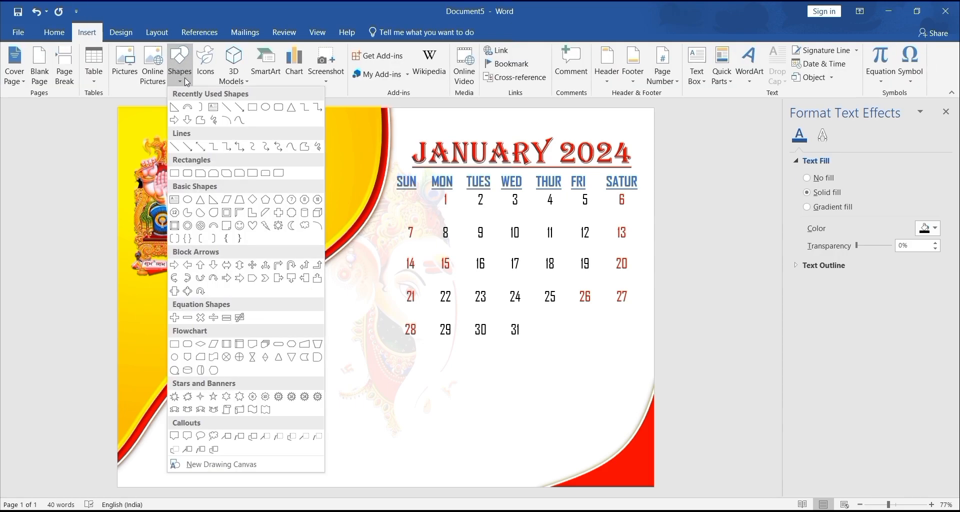
left_click(208, 104)
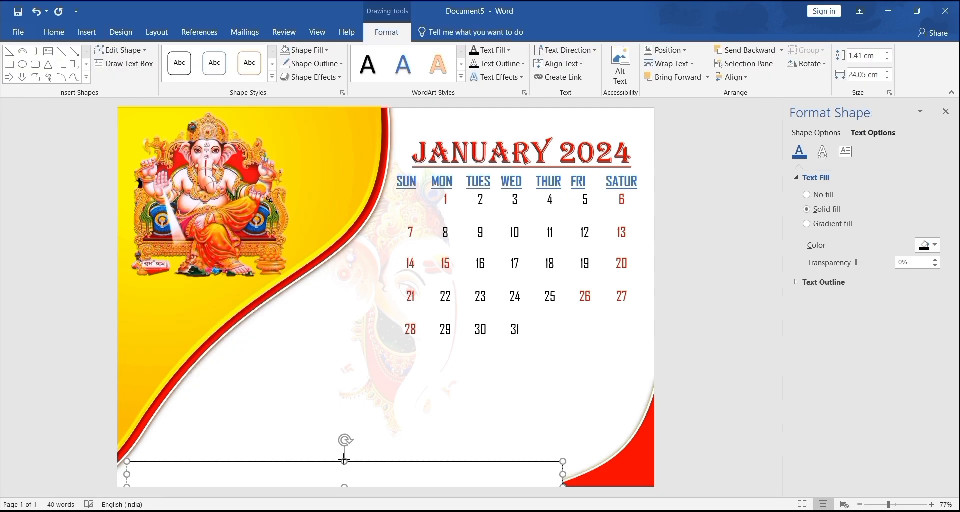
mouse_move(344, 460)
left_mouse_down()
mouse_move(358, 431)
mouse_move(349, 440)
left_mouse_up()
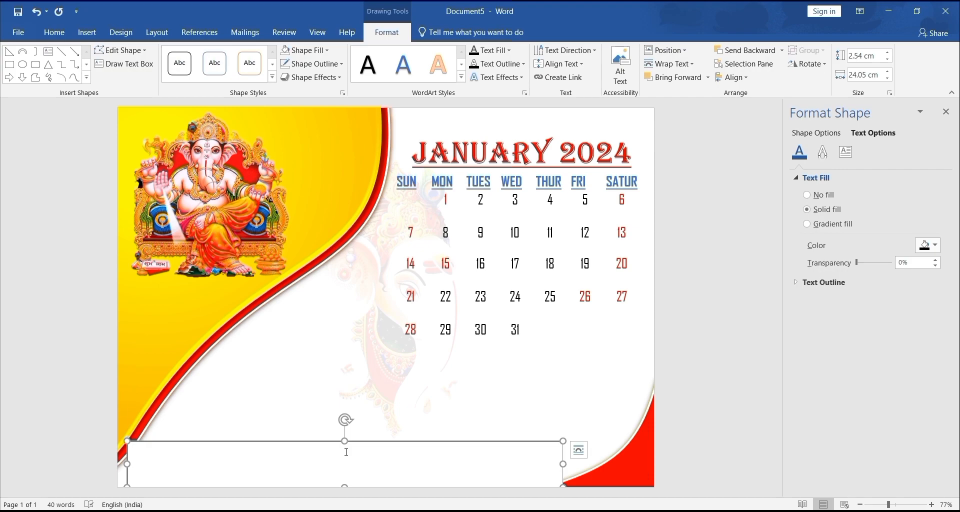
type("PUBLIC")
type("HOLIDAYS")
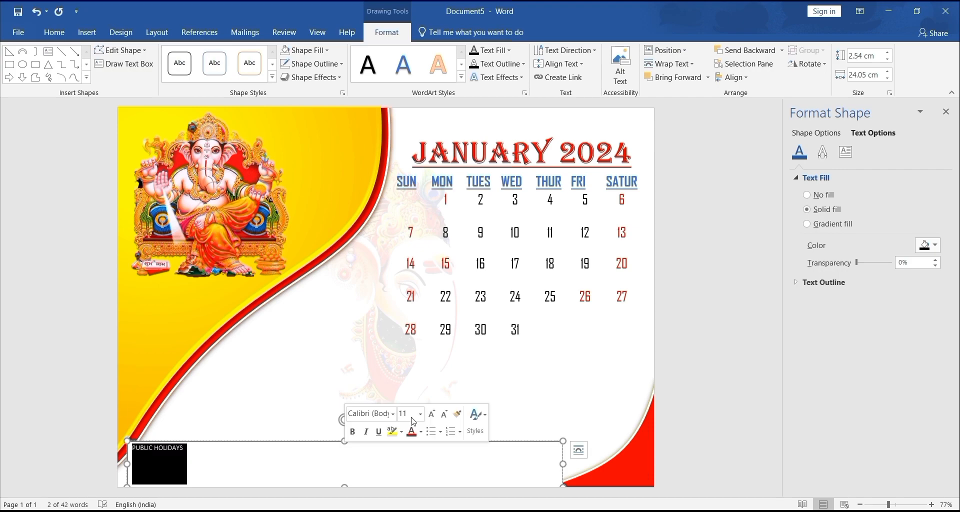
Format the PUBLIC HOLIDAYS text as red, underlined, bold Agency FB in size 24
left_click(412, 433)
left_click(378, 431)
left_click(353, 432)
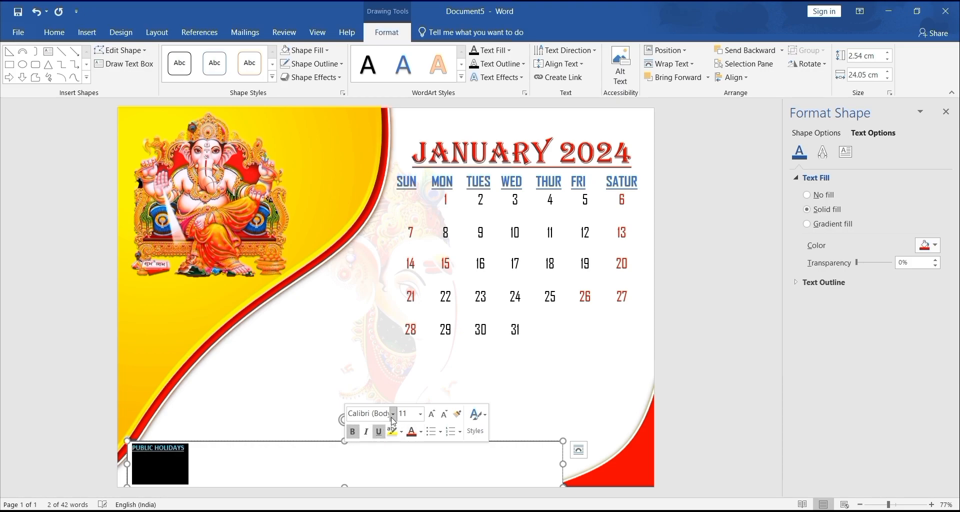
left_click(393, 414)
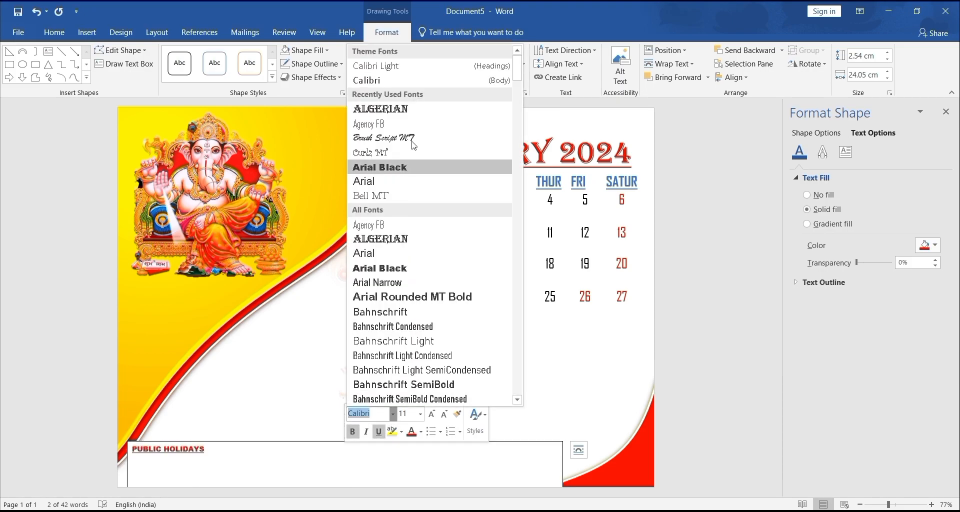
left_click(418, 124)
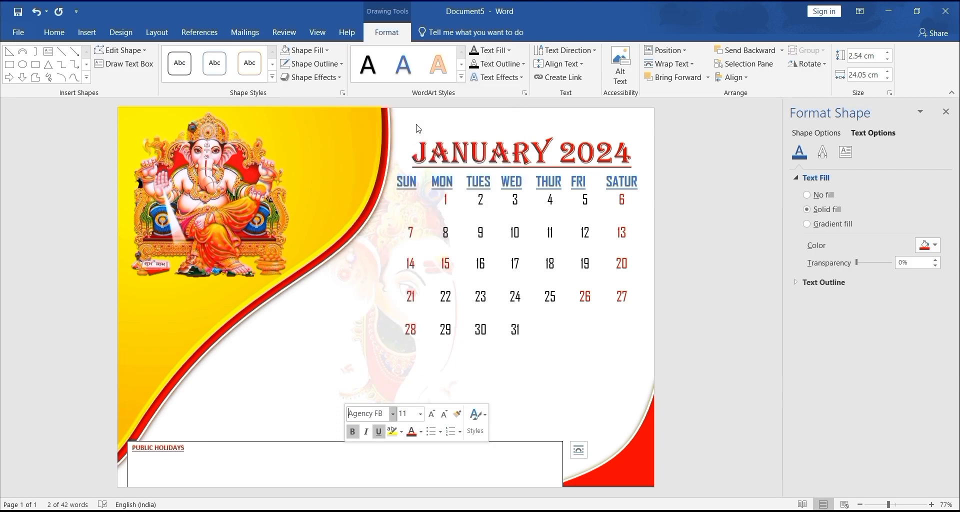
left_click(420, 414)
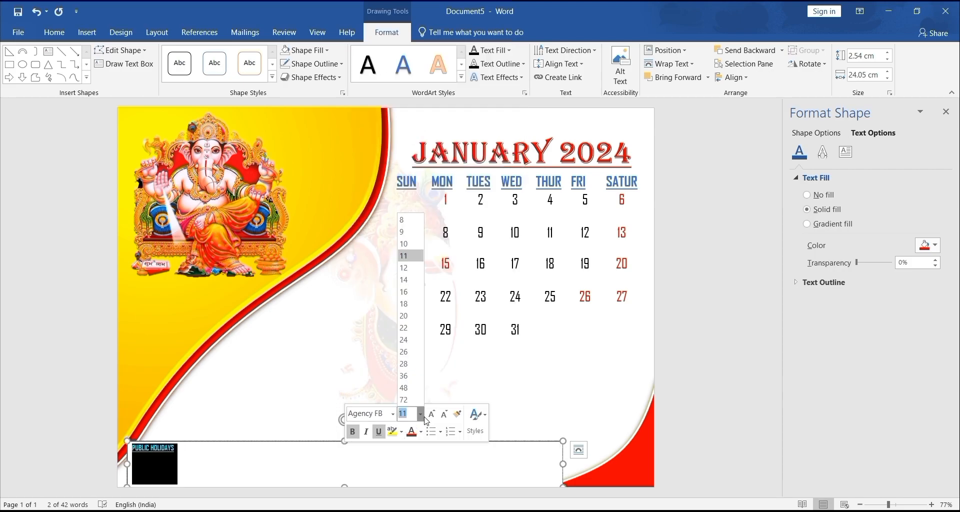
left_click(411, 342)
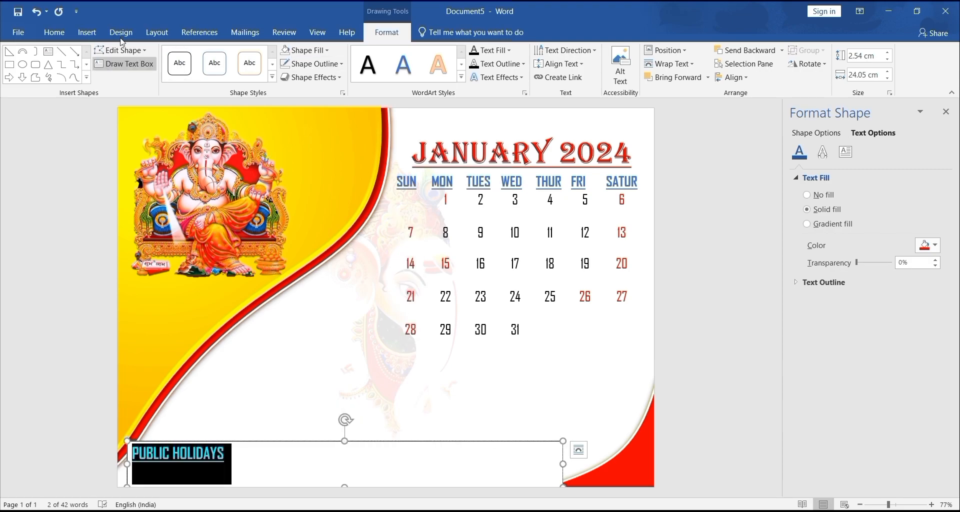
Centre the PUBLIC HOLIDAYS heading in its text box and add a colon after it
left_click(61, 31)
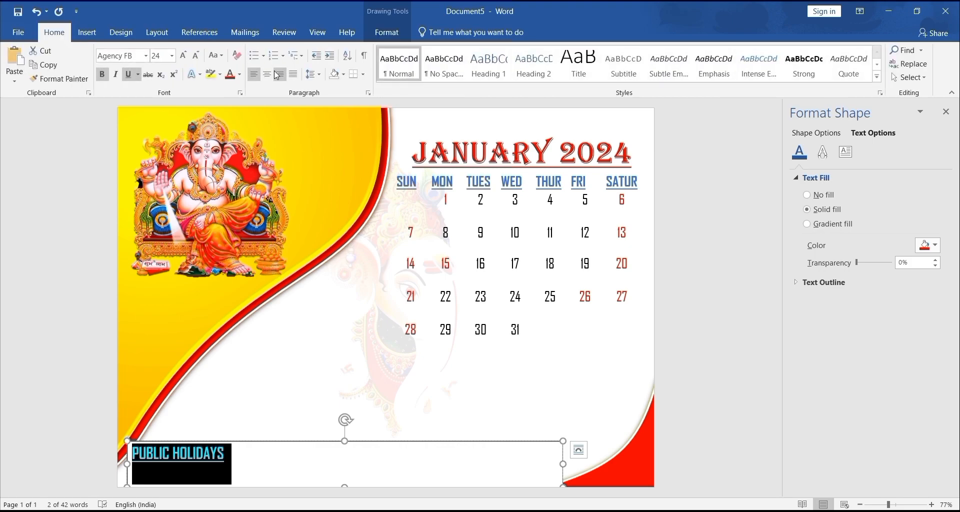
left_click(267, 75)
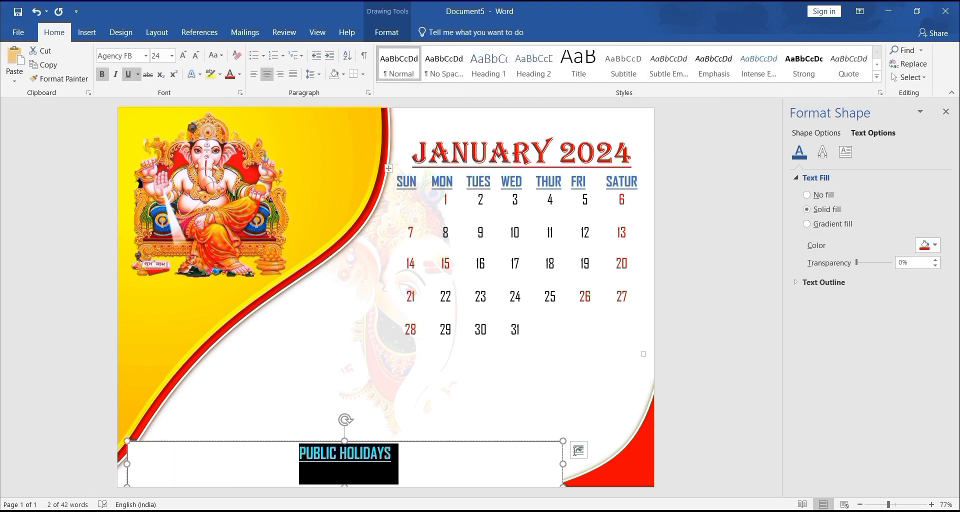
left_click(576, 452)
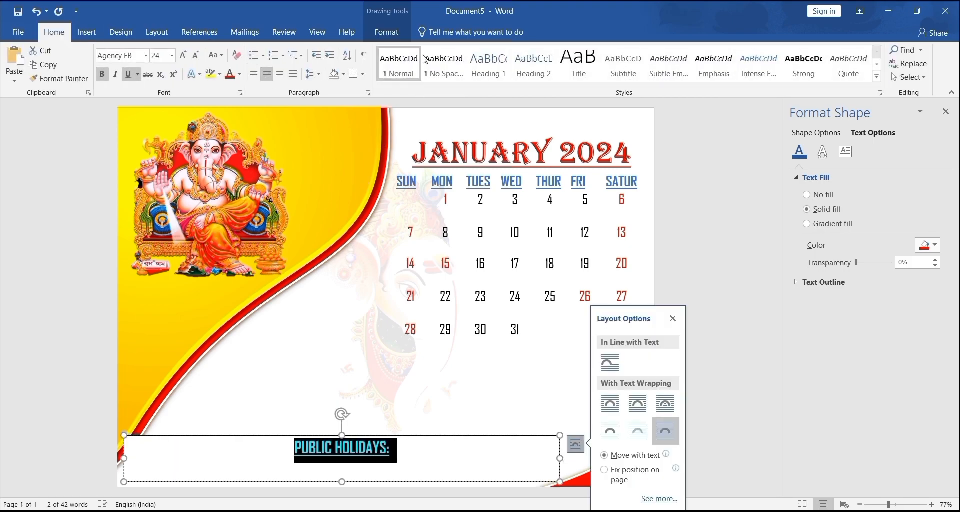
Remove the fill and outline from the PUBLIC HOLIDAYS text box
left_click(386, 32)
left_click(327, 51)
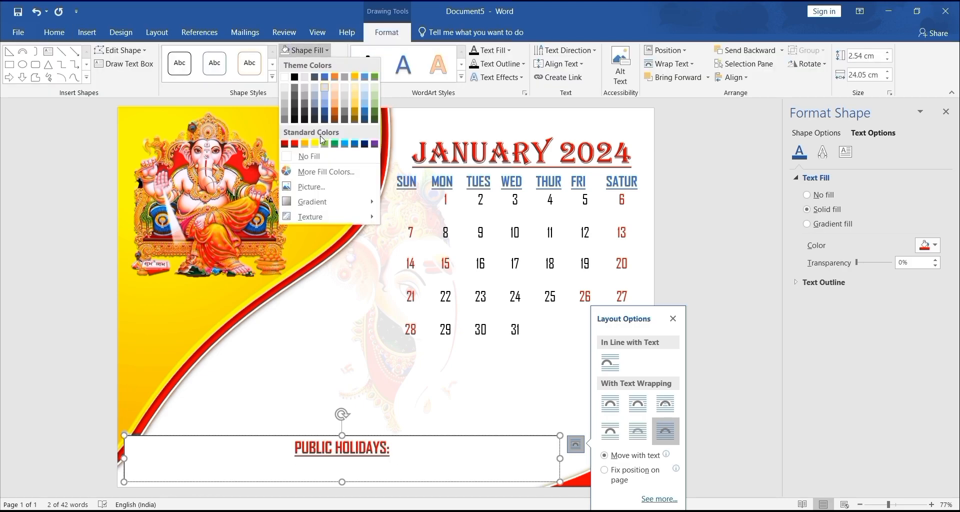
left_click(328, 156)
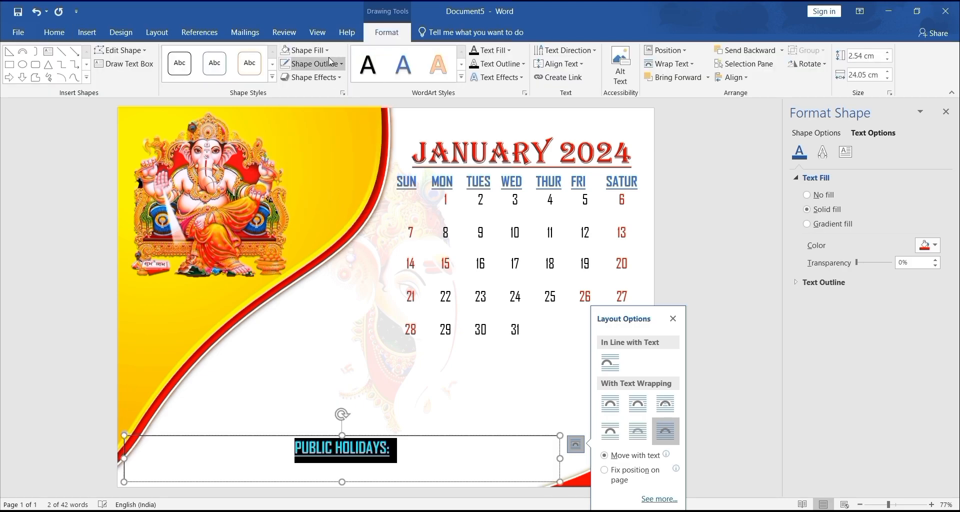
left_click(329, 57)
left_click(315, 162)
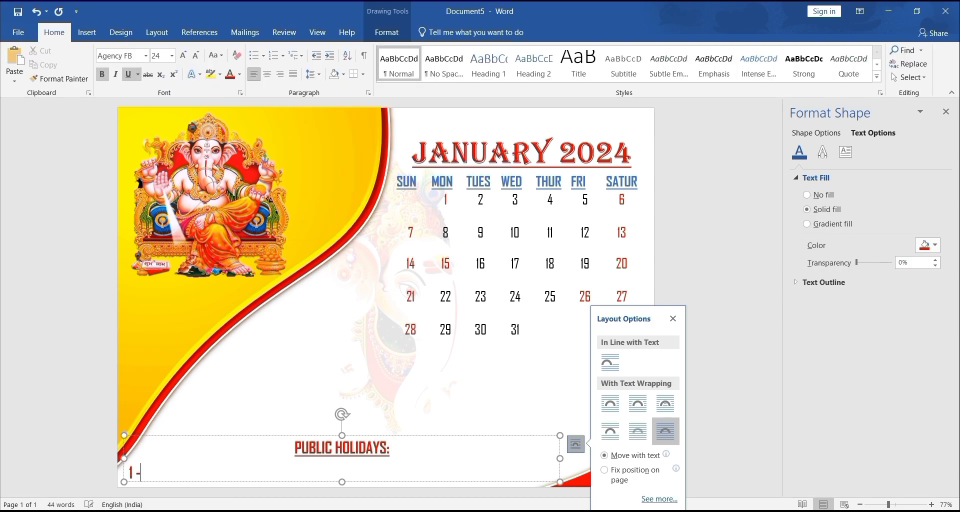
Enter the holidays 1 – NEW YEAR, 15- MAKAR SANSKRANTI and 26 – REPUBLIC DAY on one line beneath the PUBLIC HOLIDAYS: heading
type("W YEAR   15")
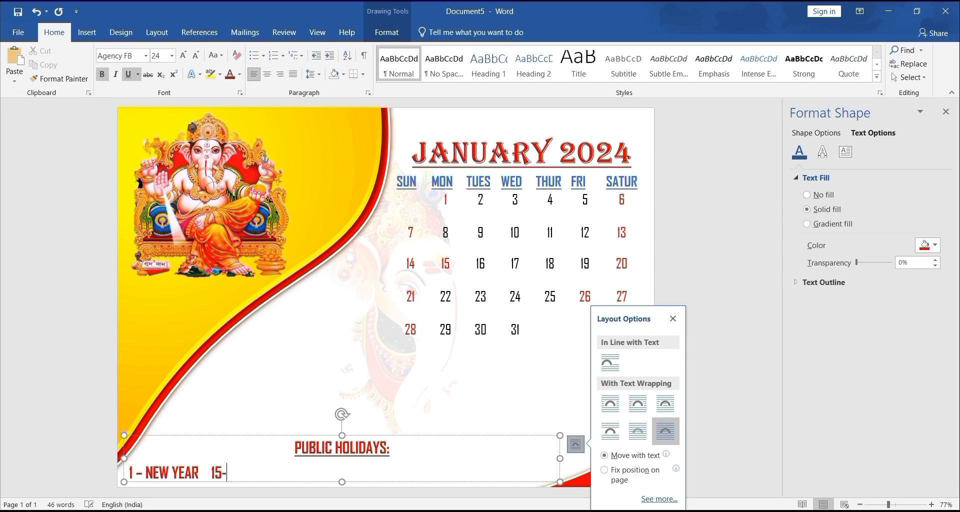
type("- MAKAR SANSKRANTI")
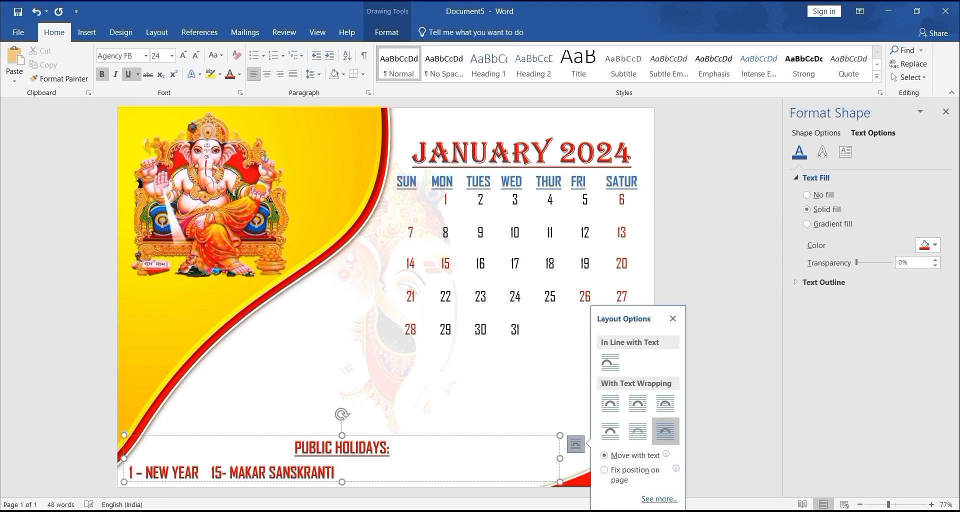
type("   26 - REPUBLIC DAY")
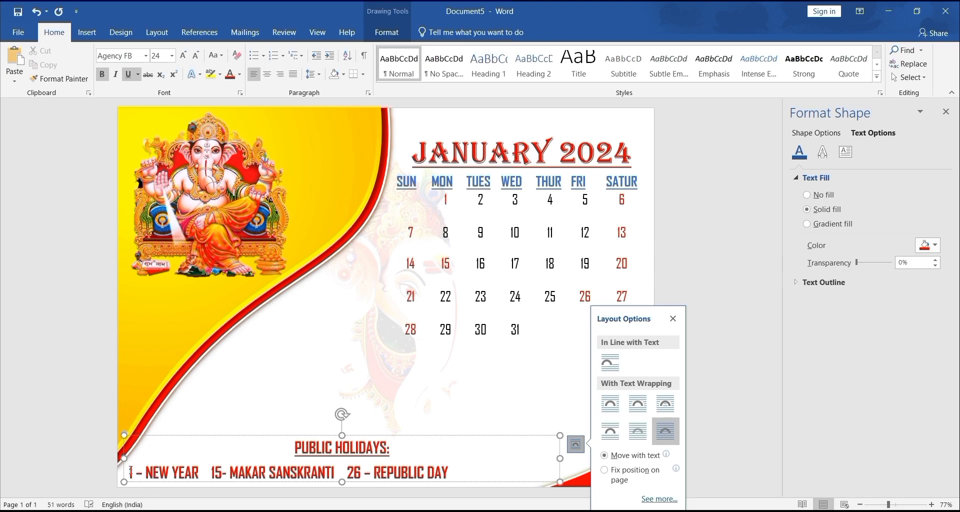
Format the line of holidays as centred, automatic-colour text without bold or underline
left_click_drag(130, 472, 454, 473)
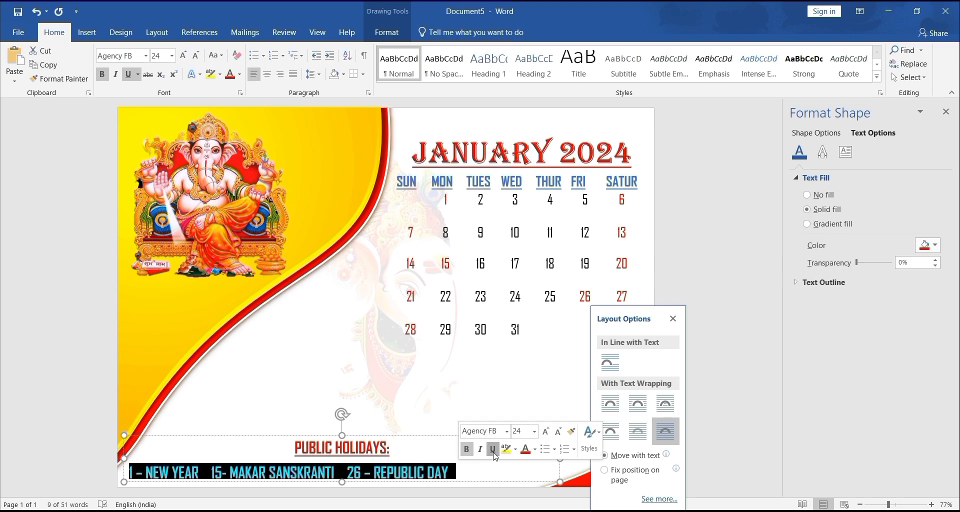
left_click(467, 449)
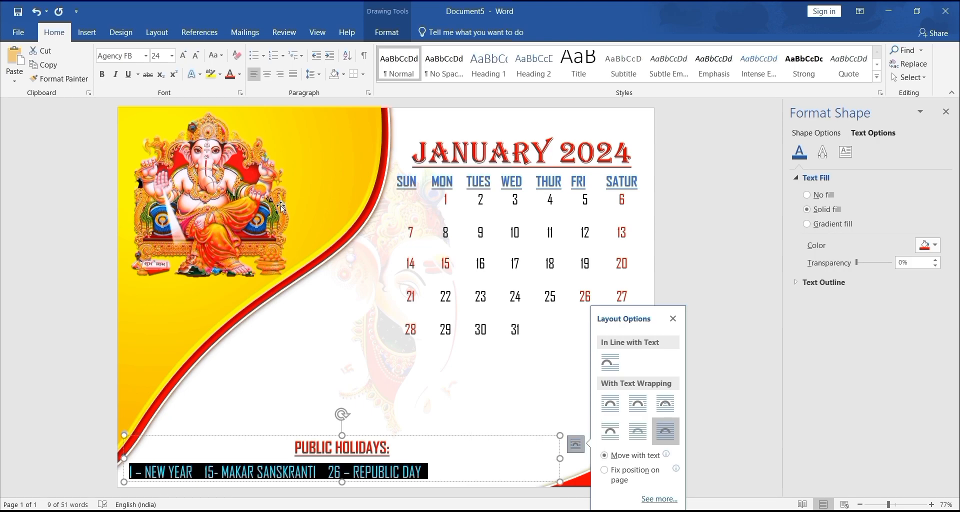
left_click(268, 75)
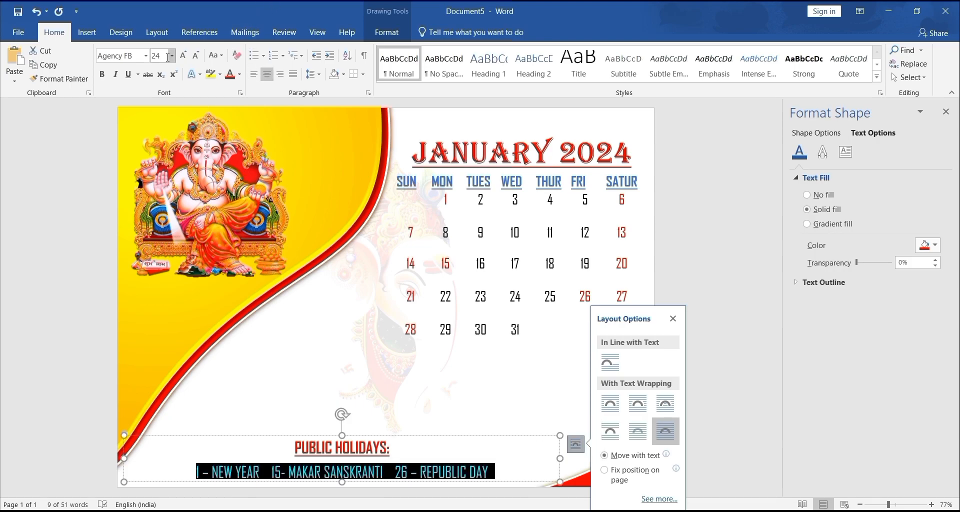
left_click(240, 75)
left_click(256, 90)
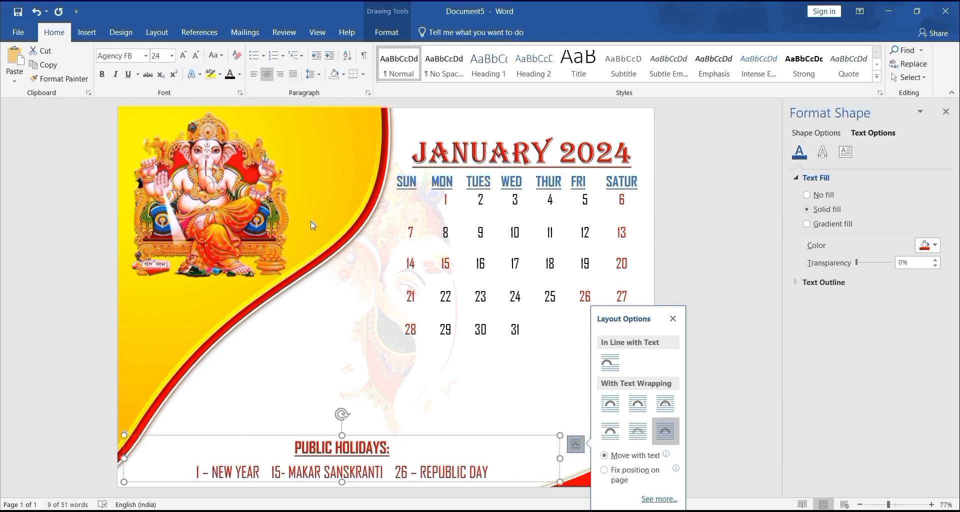
left_click(284, 393)
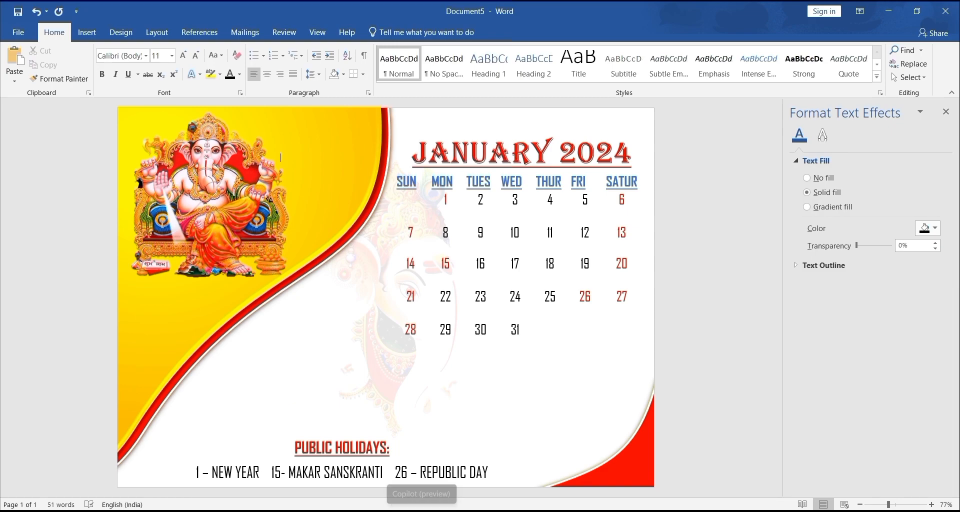
Insert the portrait photo of the woman with a laptop and set its text wrapping to Tight
left_click(87, 33)
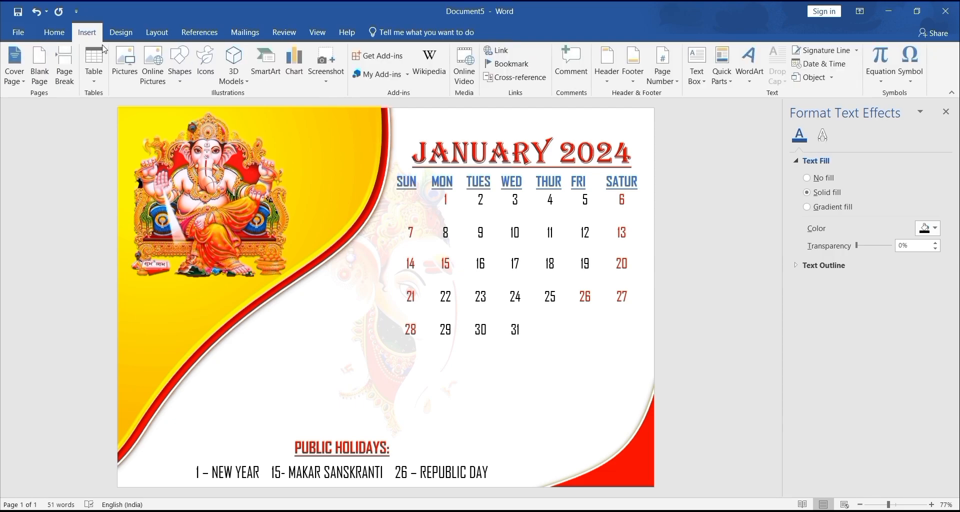
left_click(130, 68)
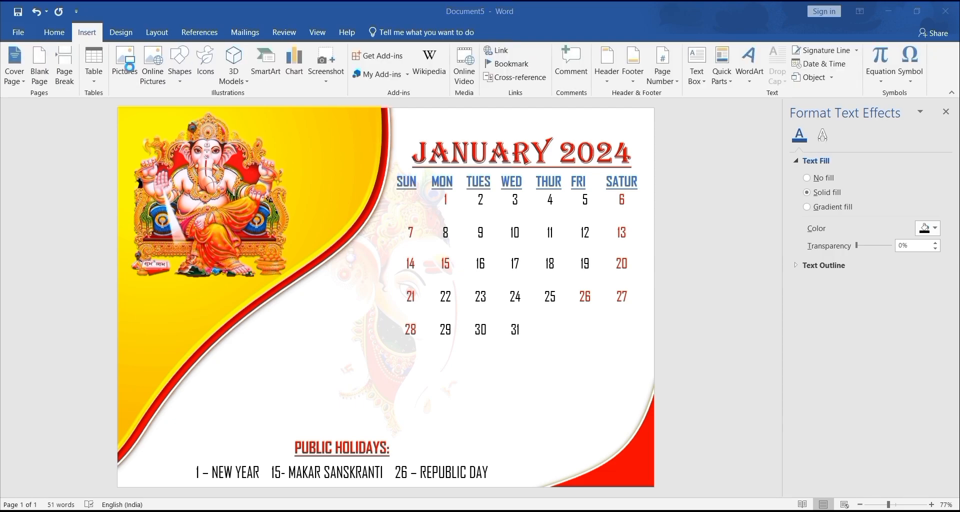
double_click(176, 117)
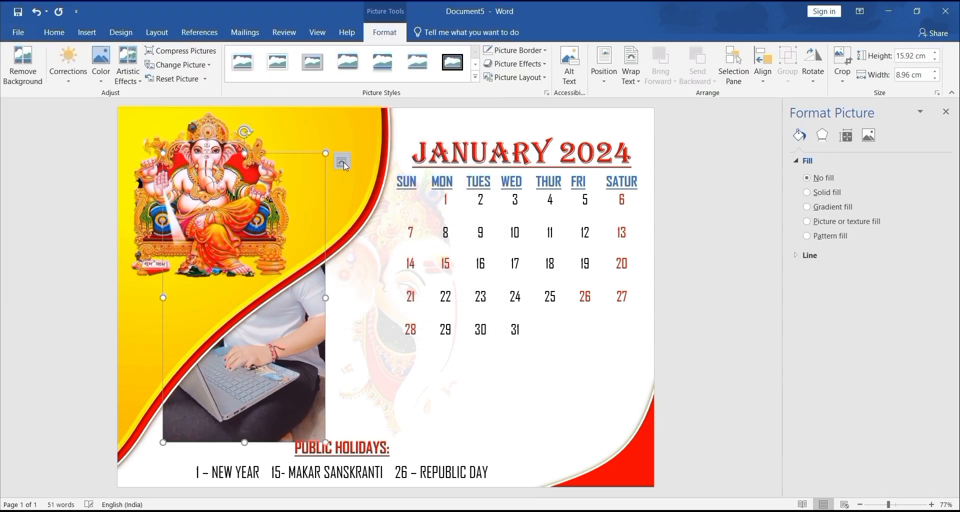
left_click(343, 162)
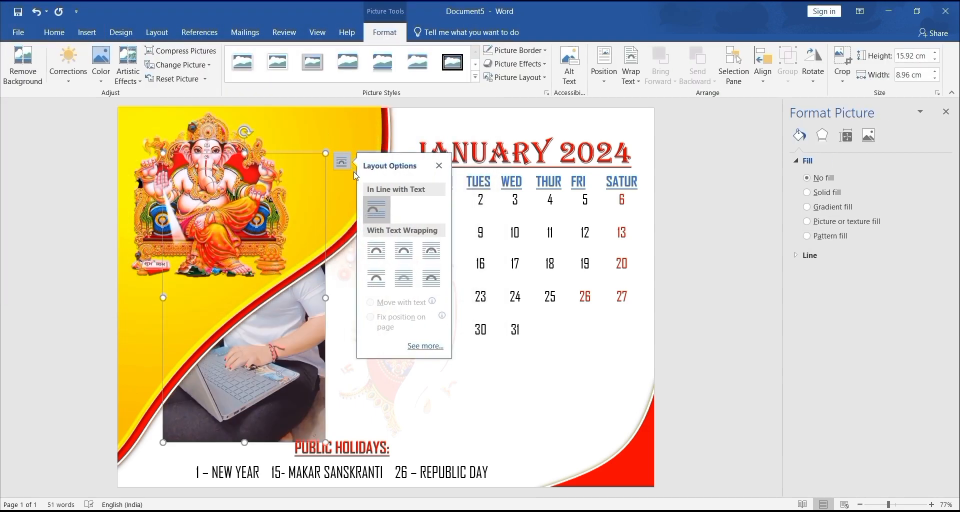
left_click(401, 252)
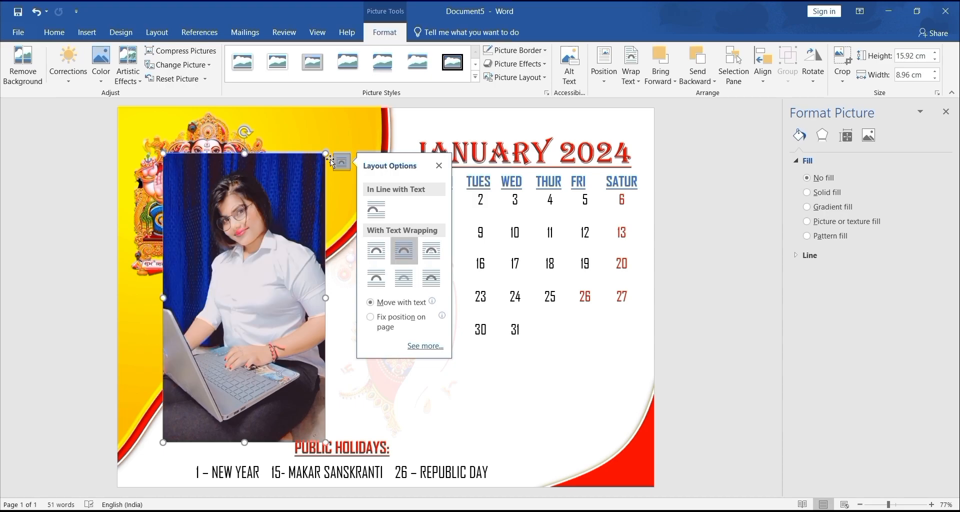
Shrink the portrait photo to about 9.13 cm high and 5.14 cm wide and apply the black bevelled oval picture style
left_click_drag(328, 151, 304, 222)
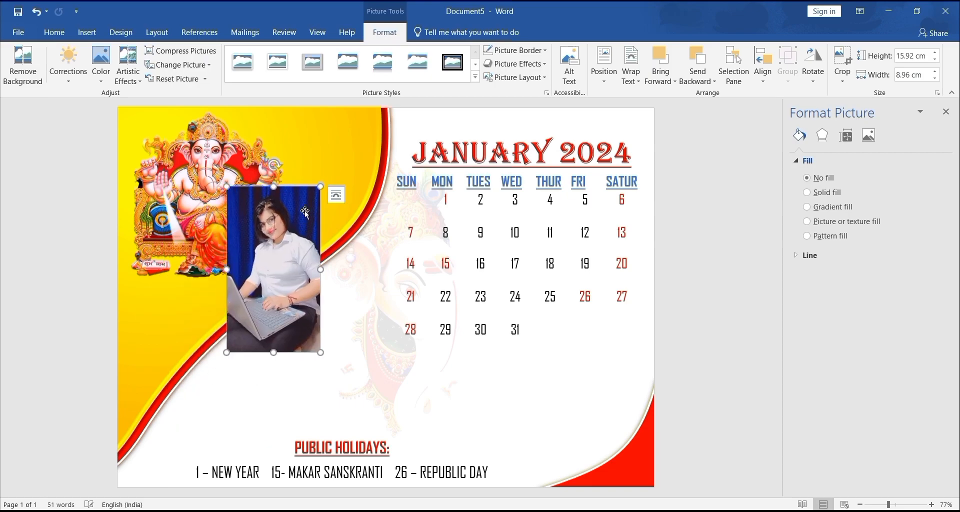
left_click(476, 78)
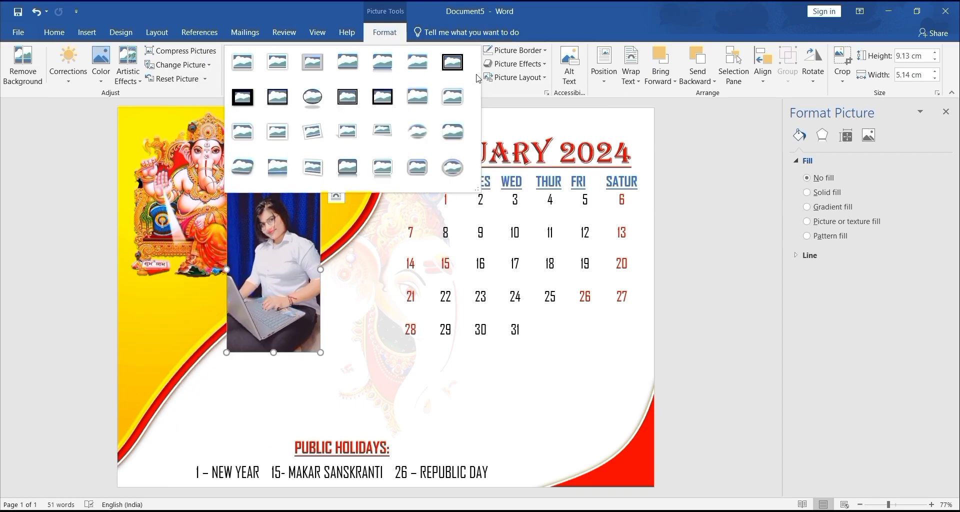
left_click(313, 99)
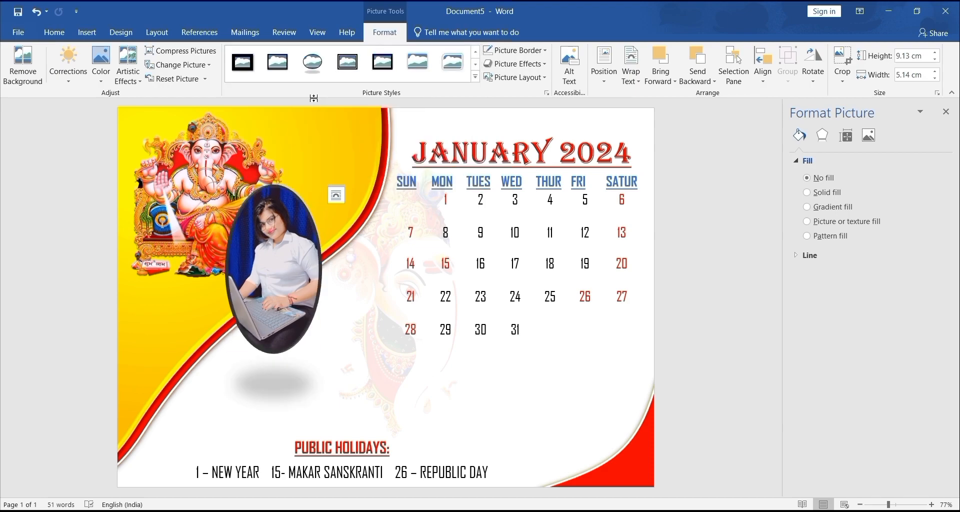
Resize the photo to a near circle about 4.53 cm high and 4.67 cm wide and place it below the curved yellow shape
left_click_drag(322, 353, 308, 332)
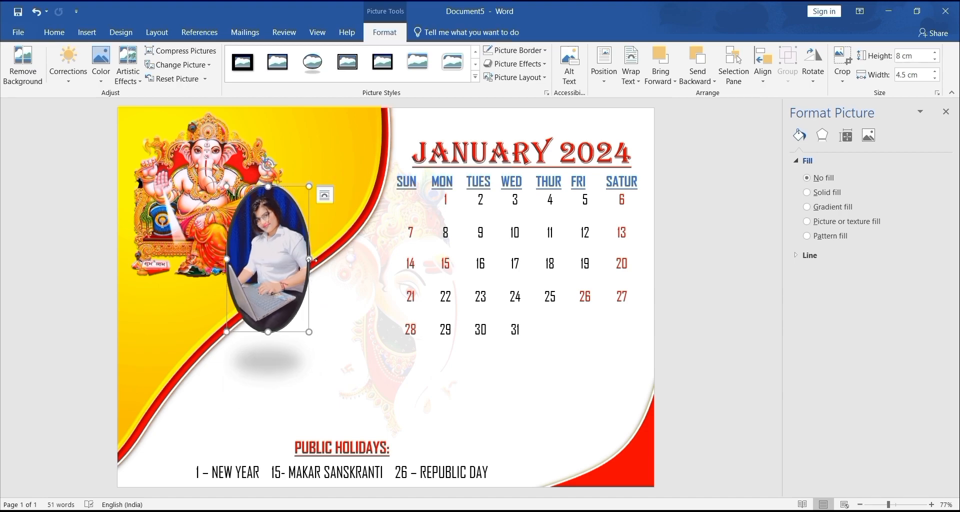
left_click_drag(309, 256, 343, 259)
left_click_drag(342, 331, 312, 287)
left_click_drag(311, 236, 311, 236)
left_click_drag(270, 286, 269, 269)
left_click_drag(273, 232, 302, 341)
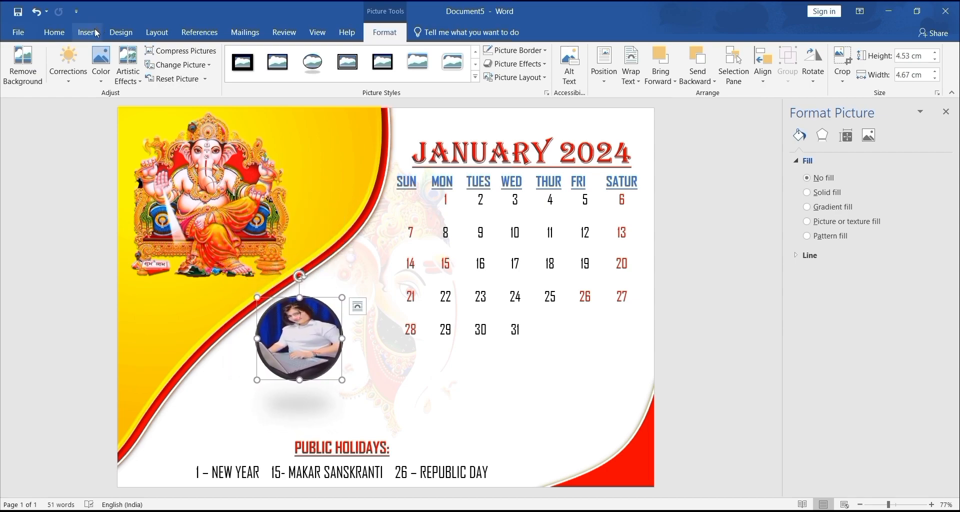
left_click(54, 32)
left_click(375, 337)
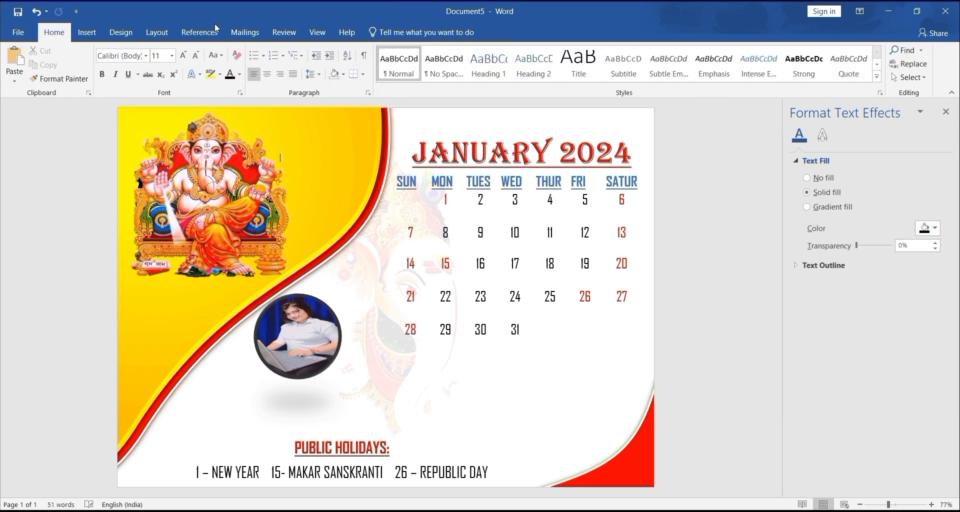
Draw a text box about 10.99 cm wide and 1.6 cm high under the round photo, without fill or outline
left_click(86, 31)
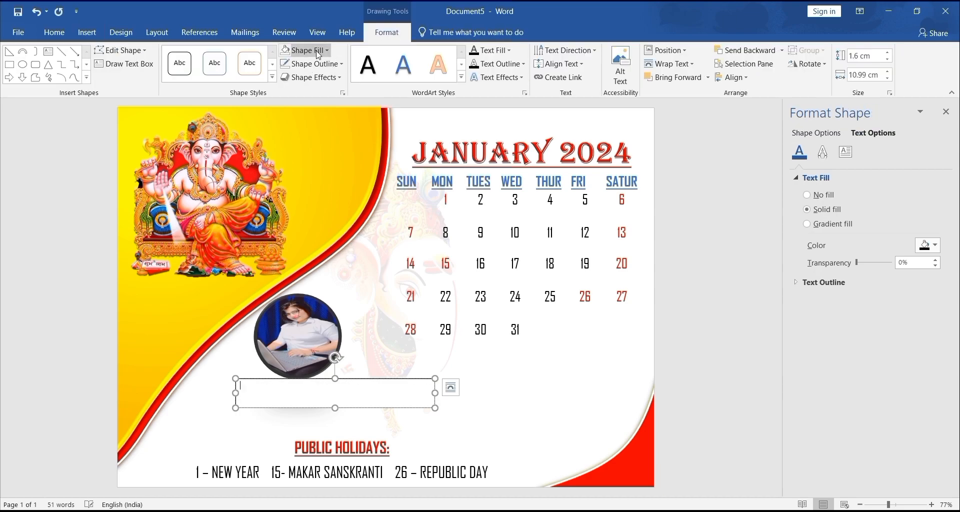
left_click(318, 53)
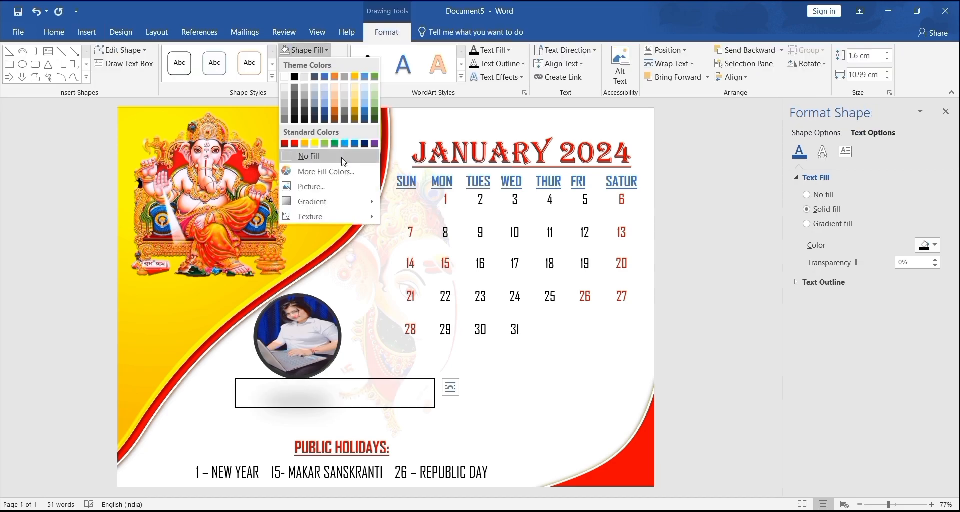
left_click(306, 156)
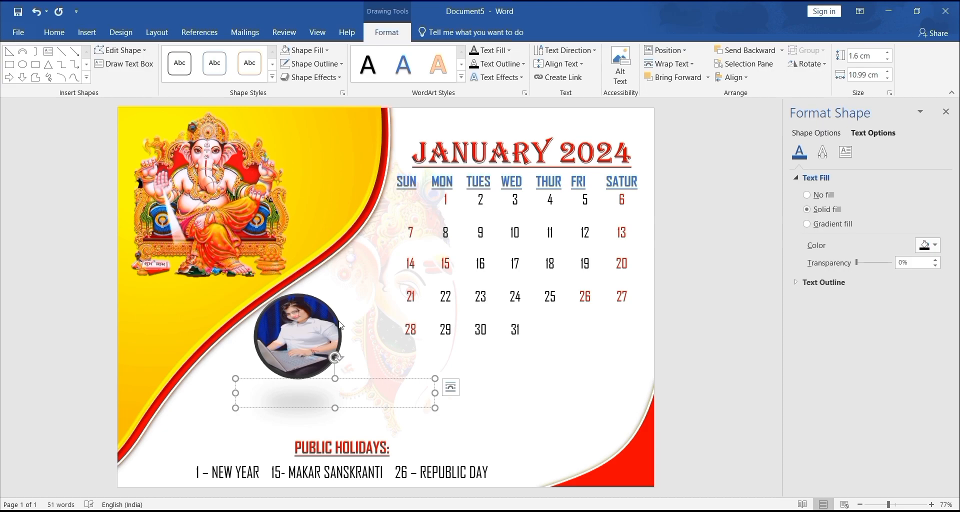
Enter PERFECT COMPUTING in the text box and apply the black WordArt style with white outline and blue Accent color 5 hard shadow
type("COMPUTIN")
key("ctrl+a")
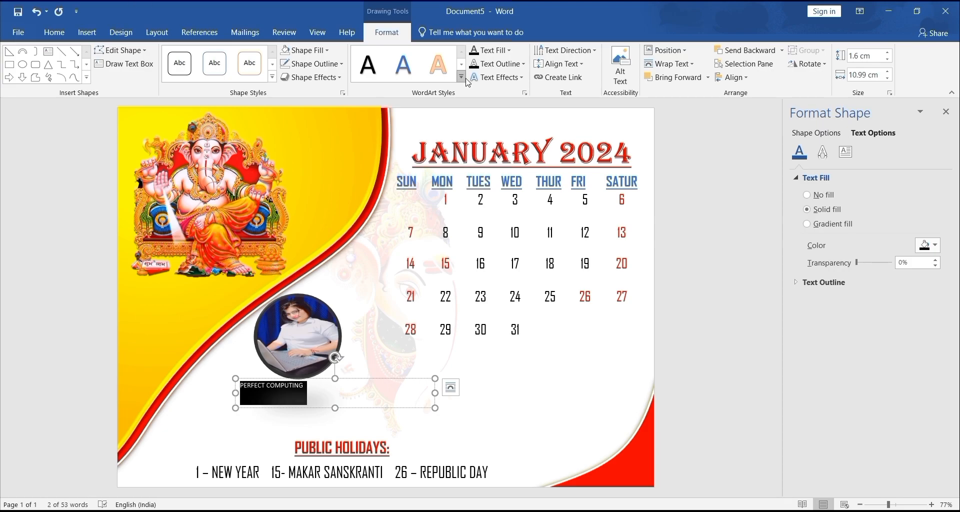
left_click(461, 77)
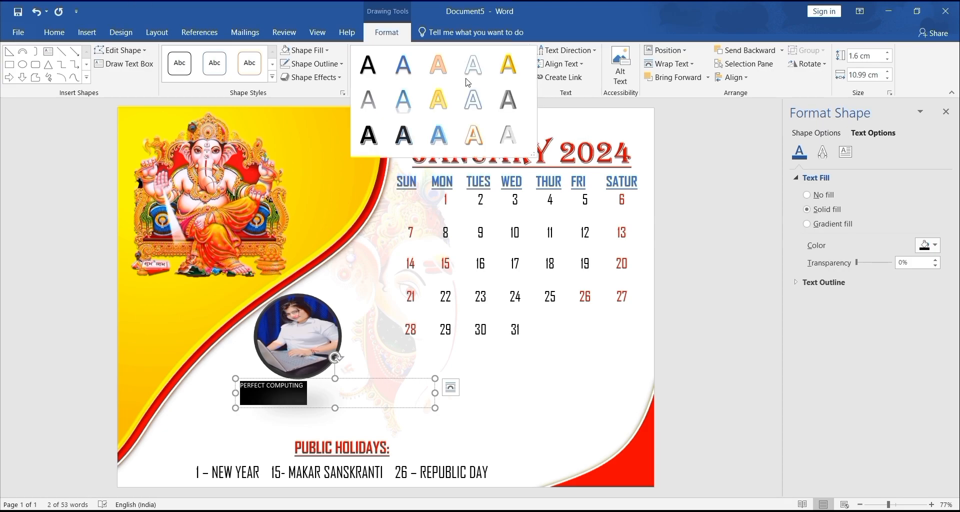
left_click(406, 133)
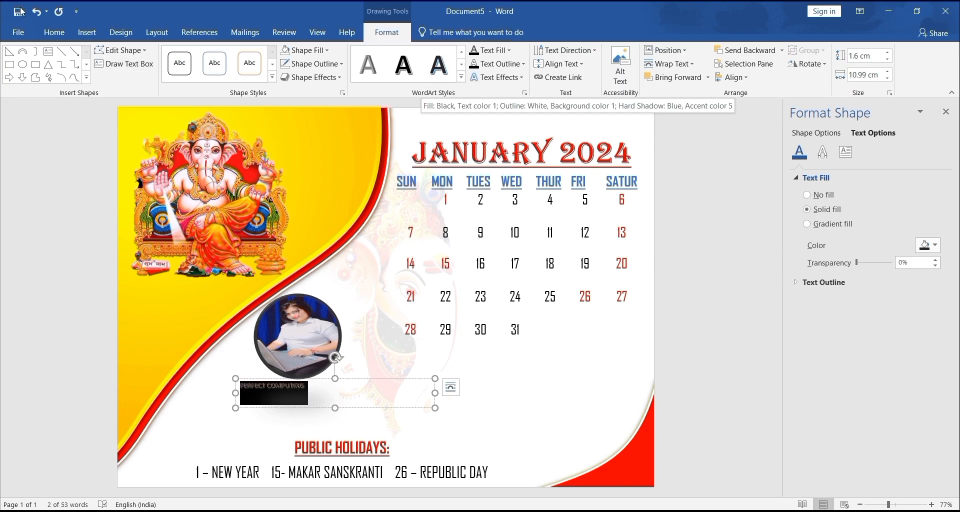
Make the PERFECT COMPUTING caption red and underlined, and set its font to Brush Script MT
left_click(54, 32)
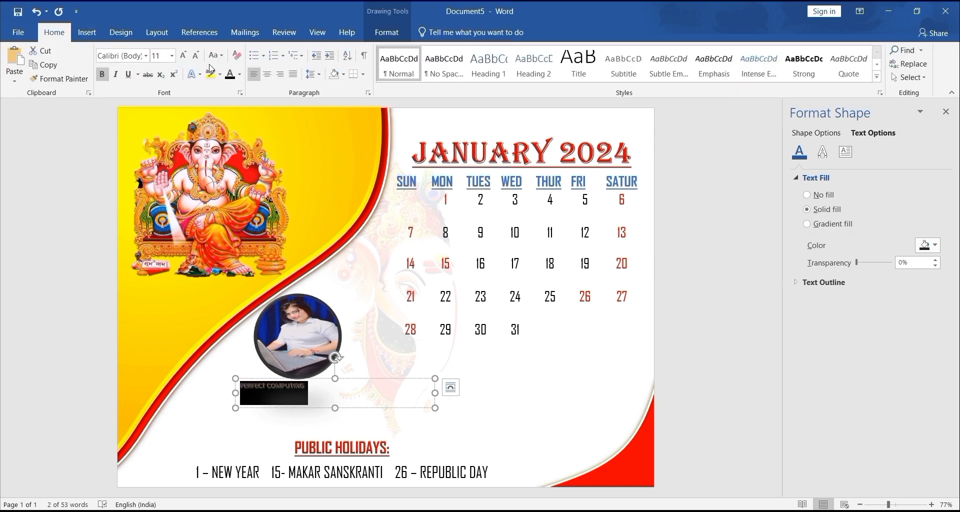
left_click(240, 76)
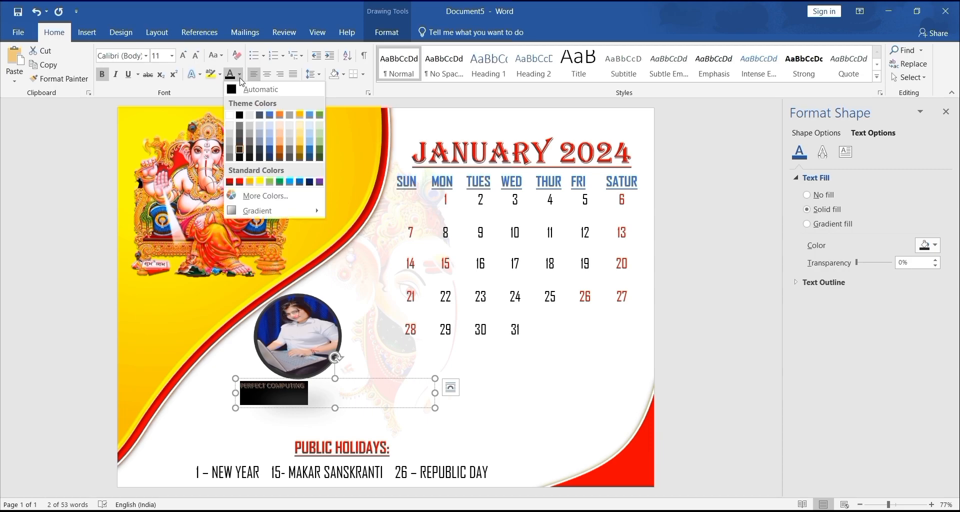
left_click(242, 178)
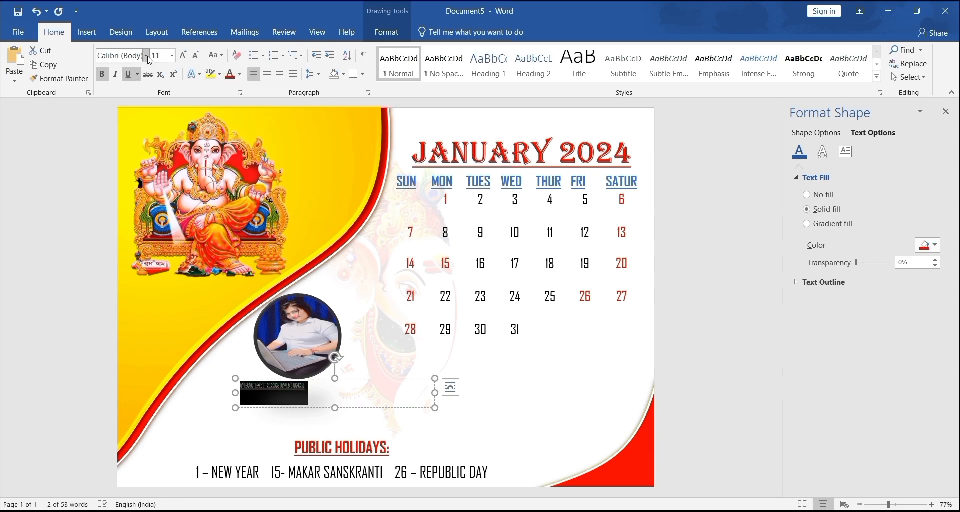
left_click(147, 56)
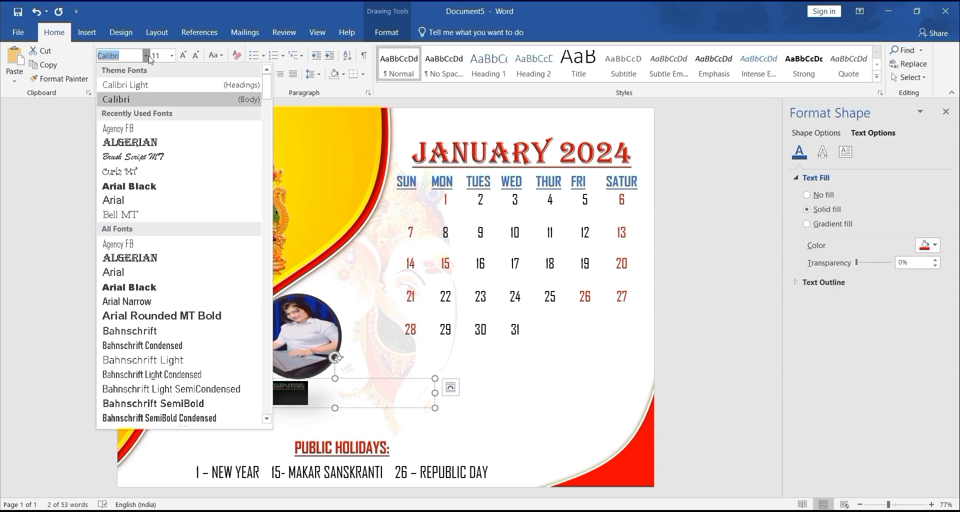
left_click(153, 160)
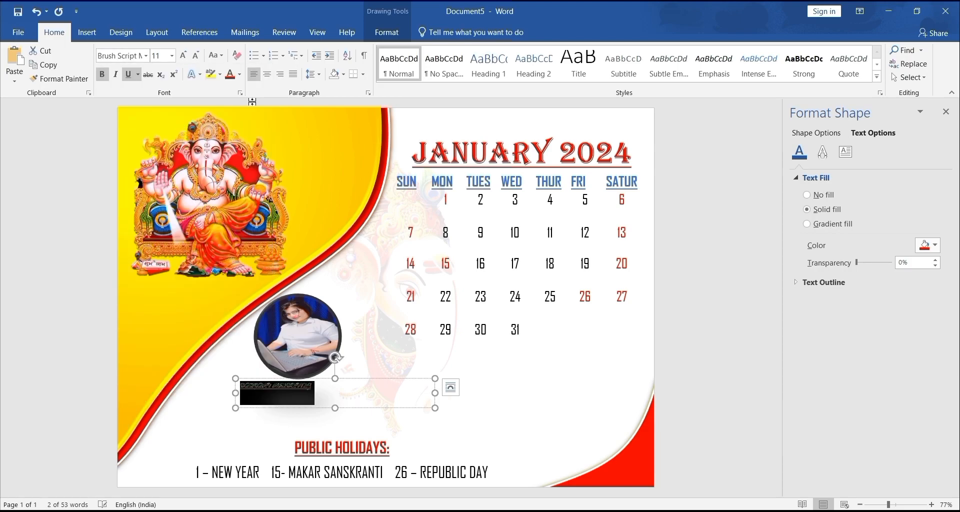
Centre the caption within its text box and set its font size to 28
left_click(268, 75)
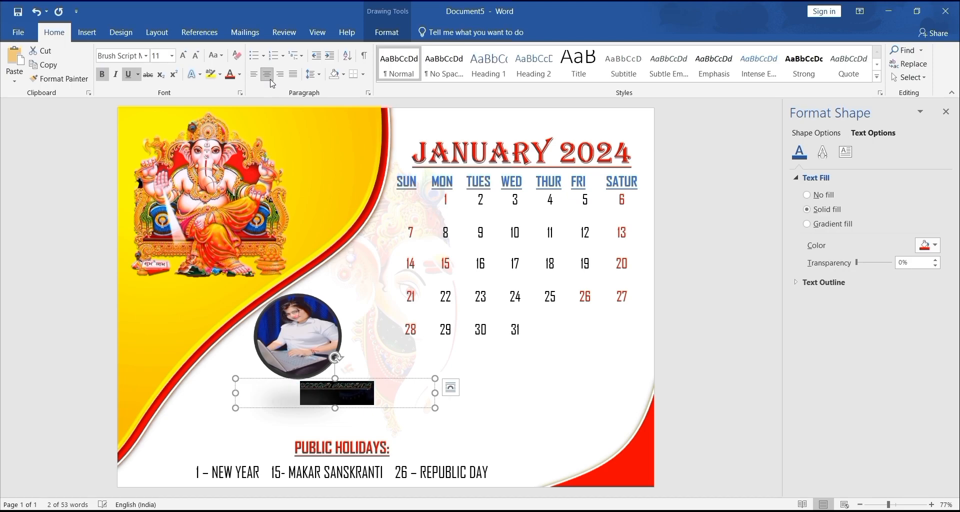
left_click(172, 56)
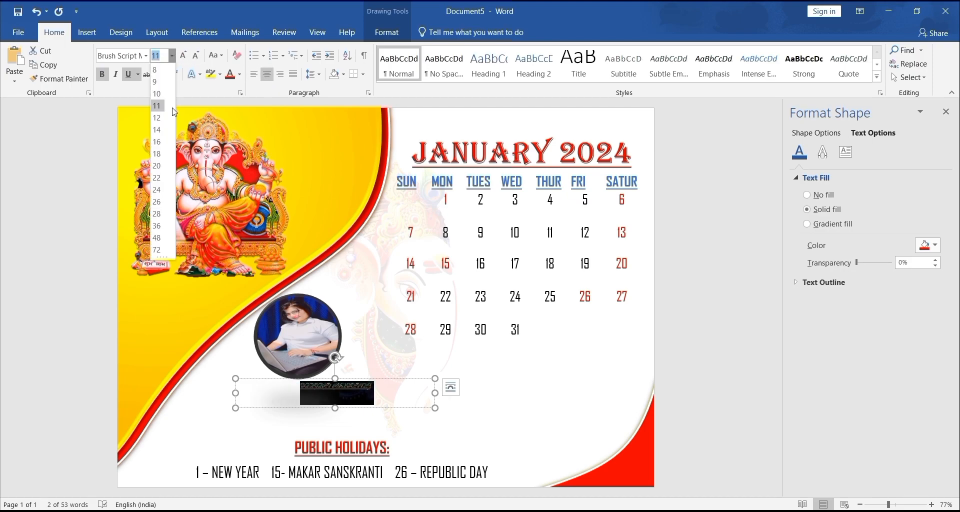
left_click(172, 213)
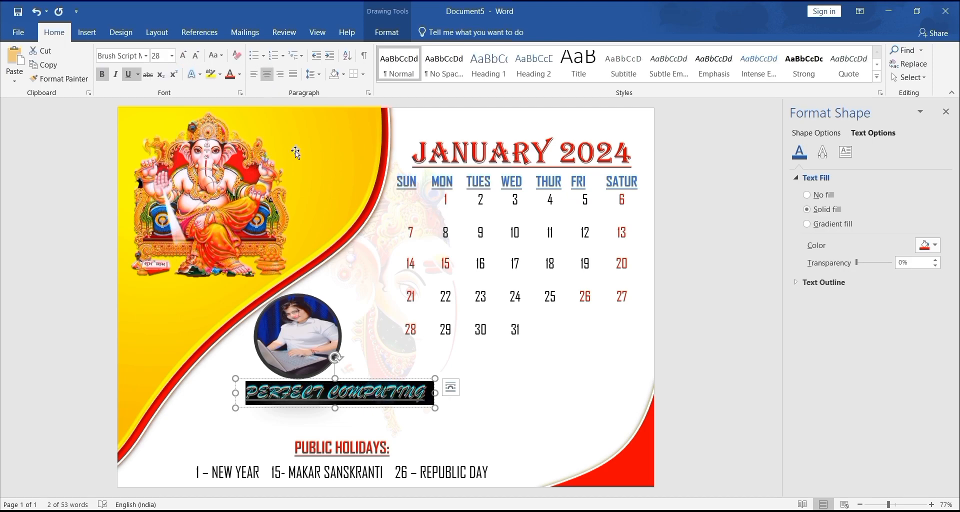
Move the caption text box directly beneath the round photo and nudge the photo slightly to centre it over the caption
left_click(404, 396)
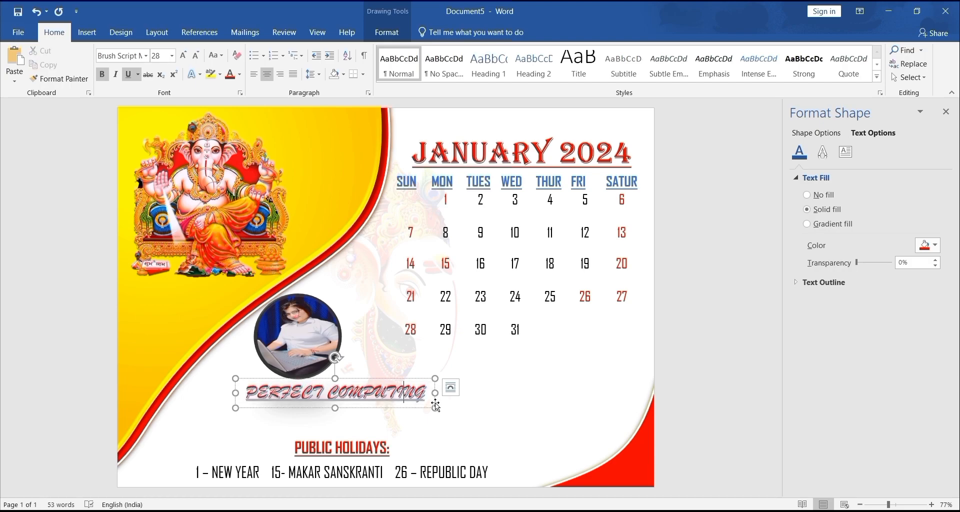
left_click_drag(436, 404, 414, 397)
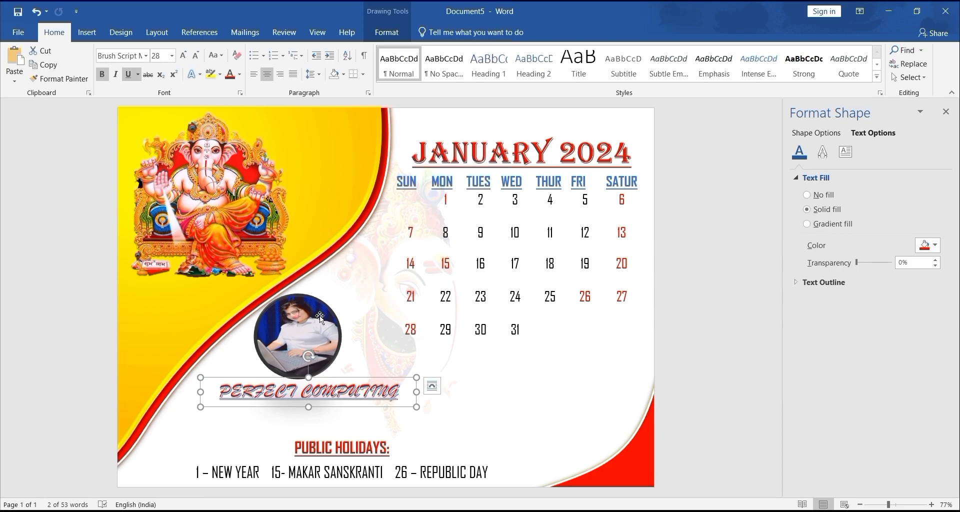
left_click(522, 302)
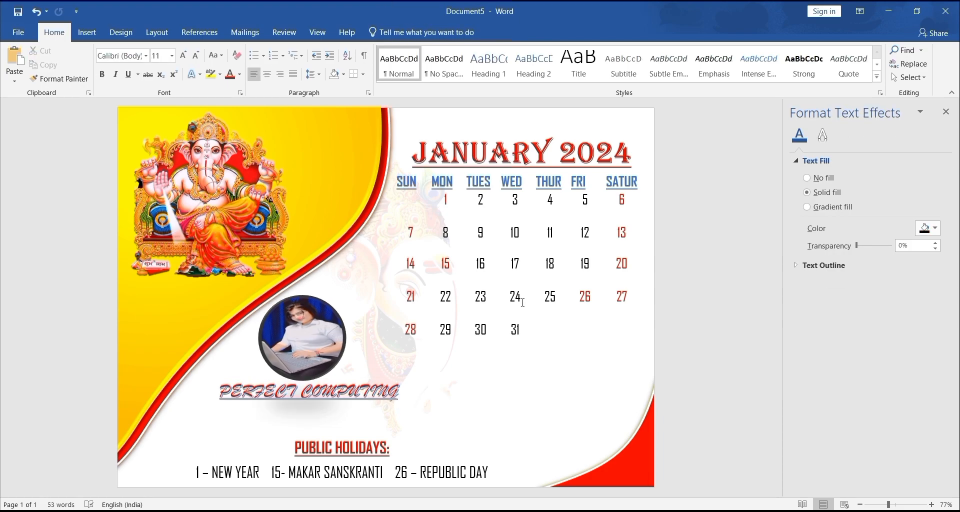
View the finished calendar page at 100% zoom with the ribbon auto-hidden and the text effects formatting pane closed
left_click(319, 34)
left_click(328, 62)
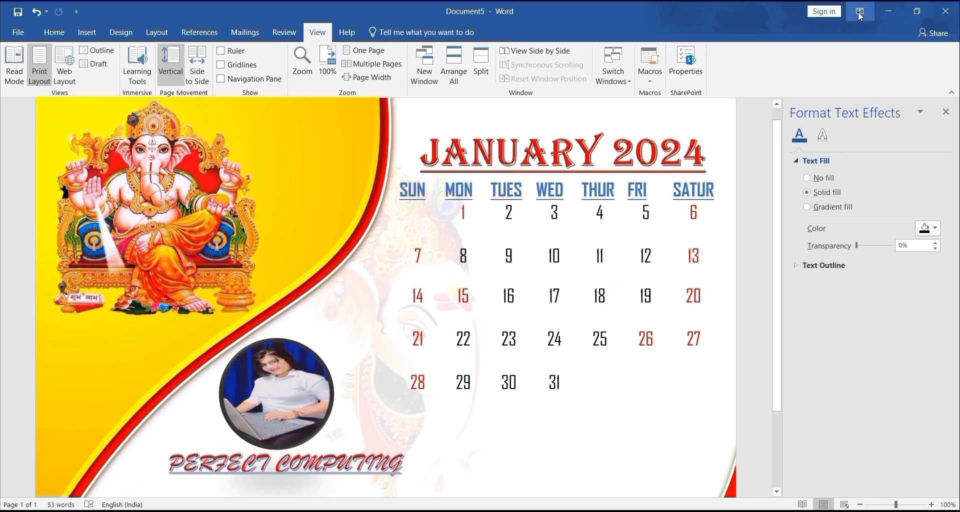
left_click(859, 11)
left_click(934, 35)
left_click(945, 32)
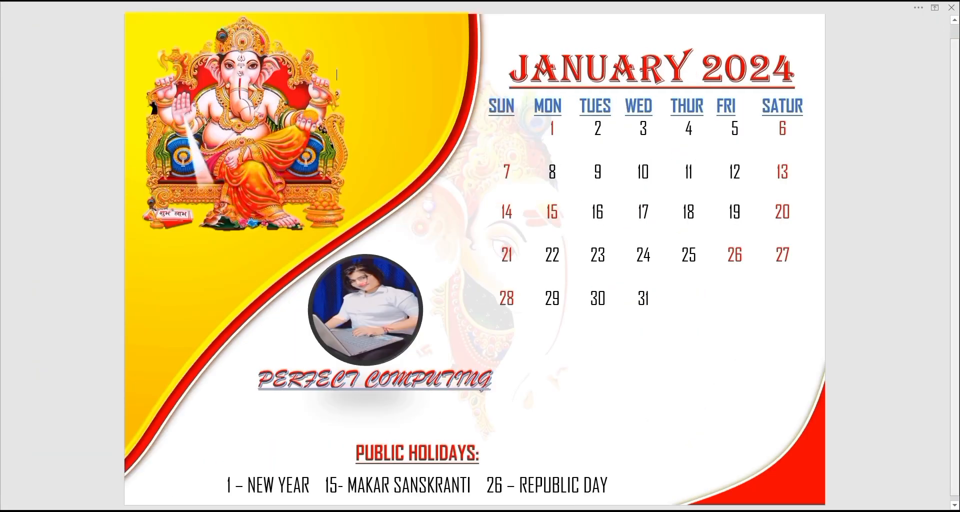